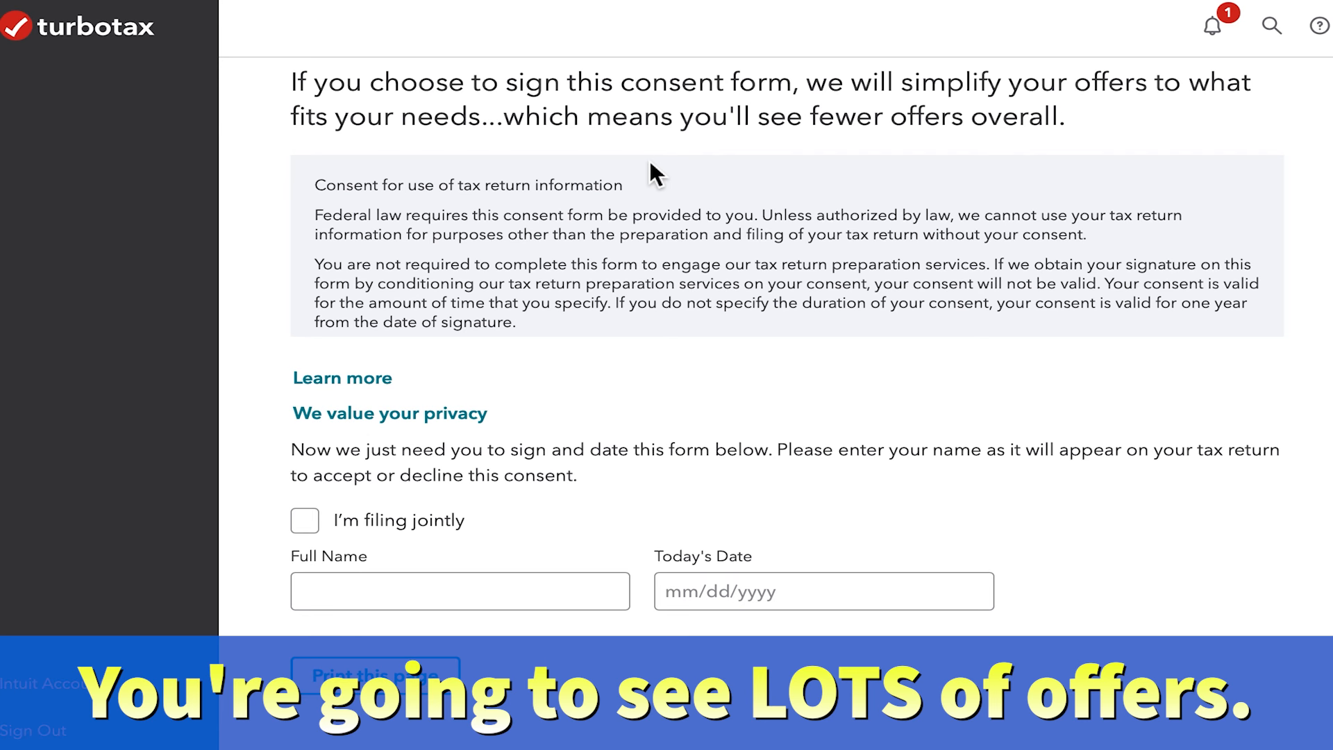
- Fill in the tax-information consent form with the taxpayer's full name and the date 01/29/2023, and decline the consent
scroll(649, 157, down, 4)
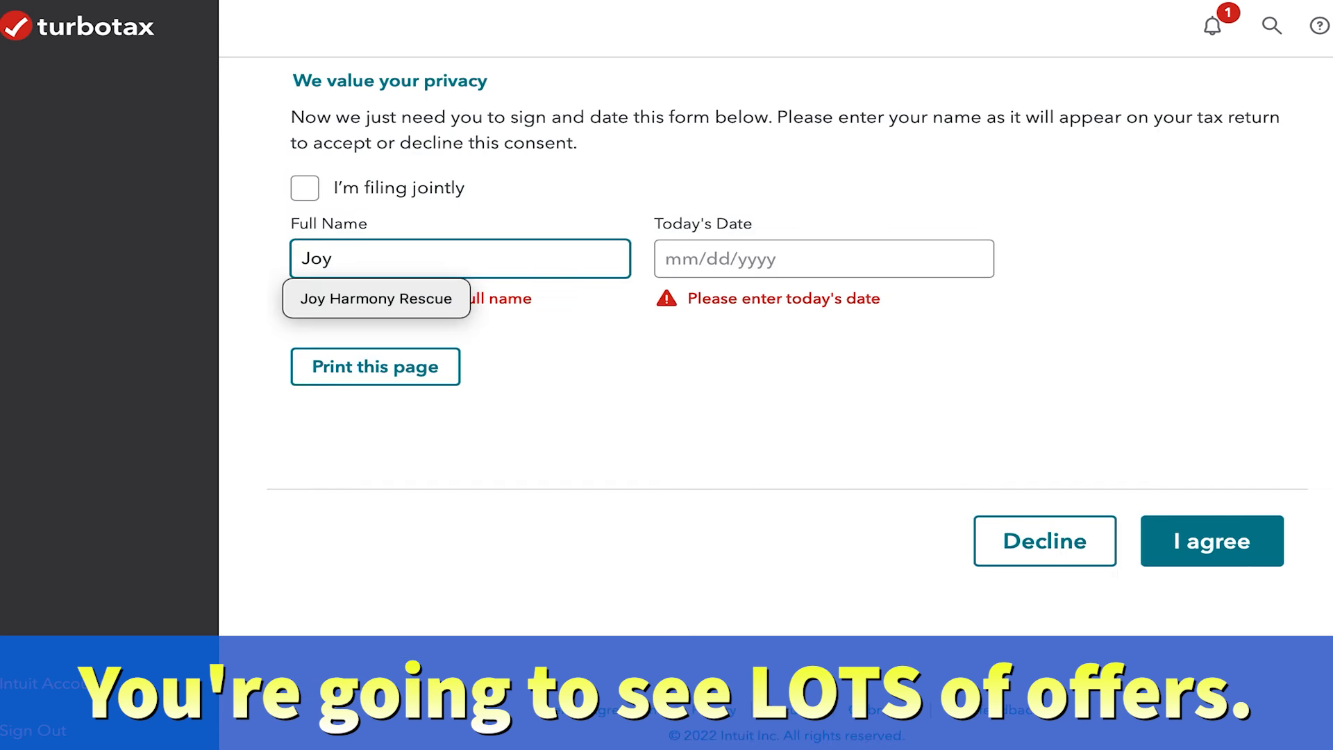
text(Taxpayer)
click(753, 253)
text(01292022)
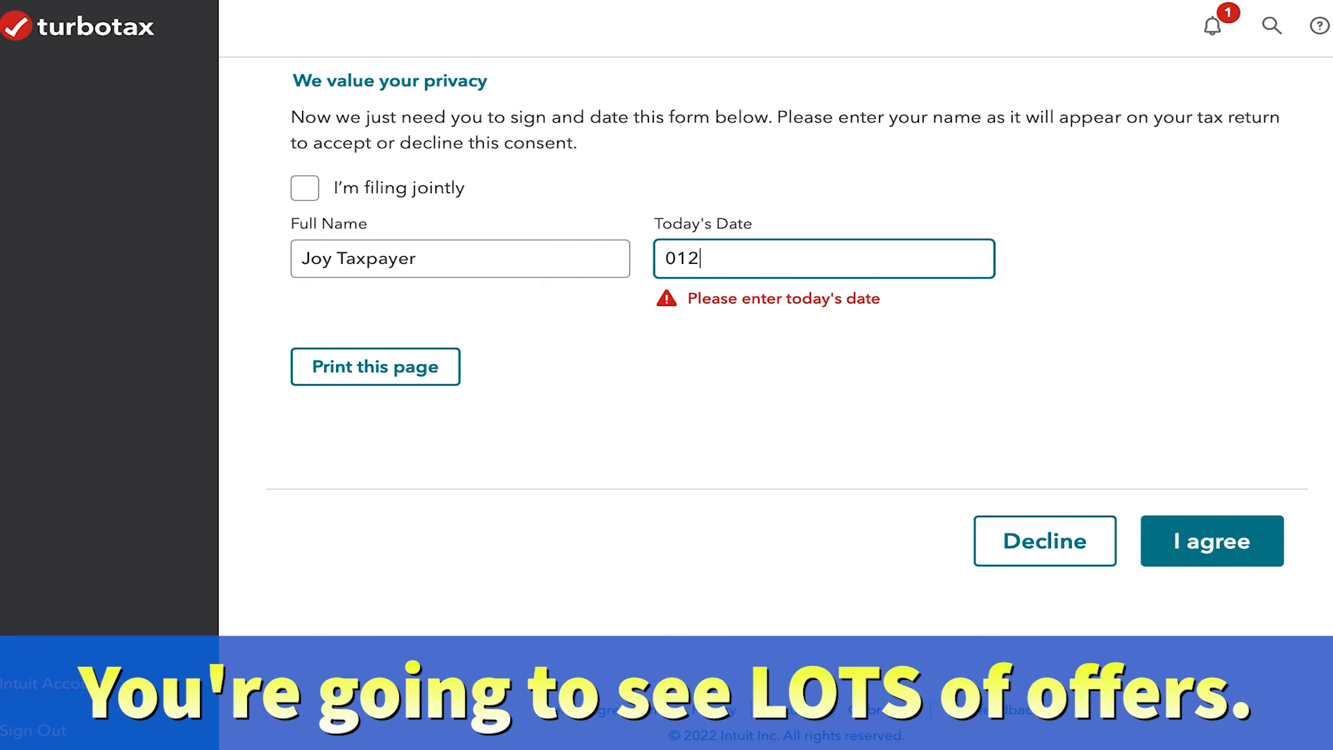
click(1205, 565)
click(834, 271)
key(BackSpace)
text(3)
click(1046, 550)
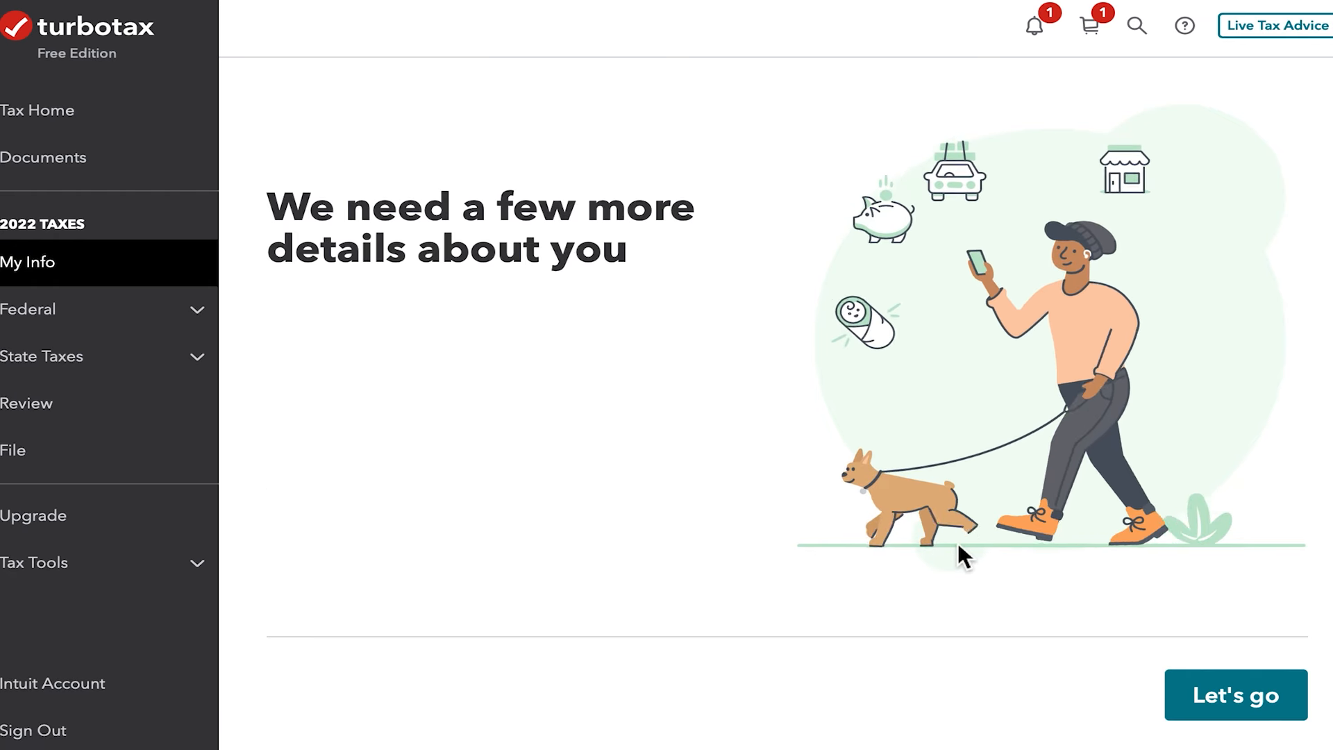
- Begin the additional personal details and enter the taxpayer's Social Security number and the occupation Manager
click(1260, 696)
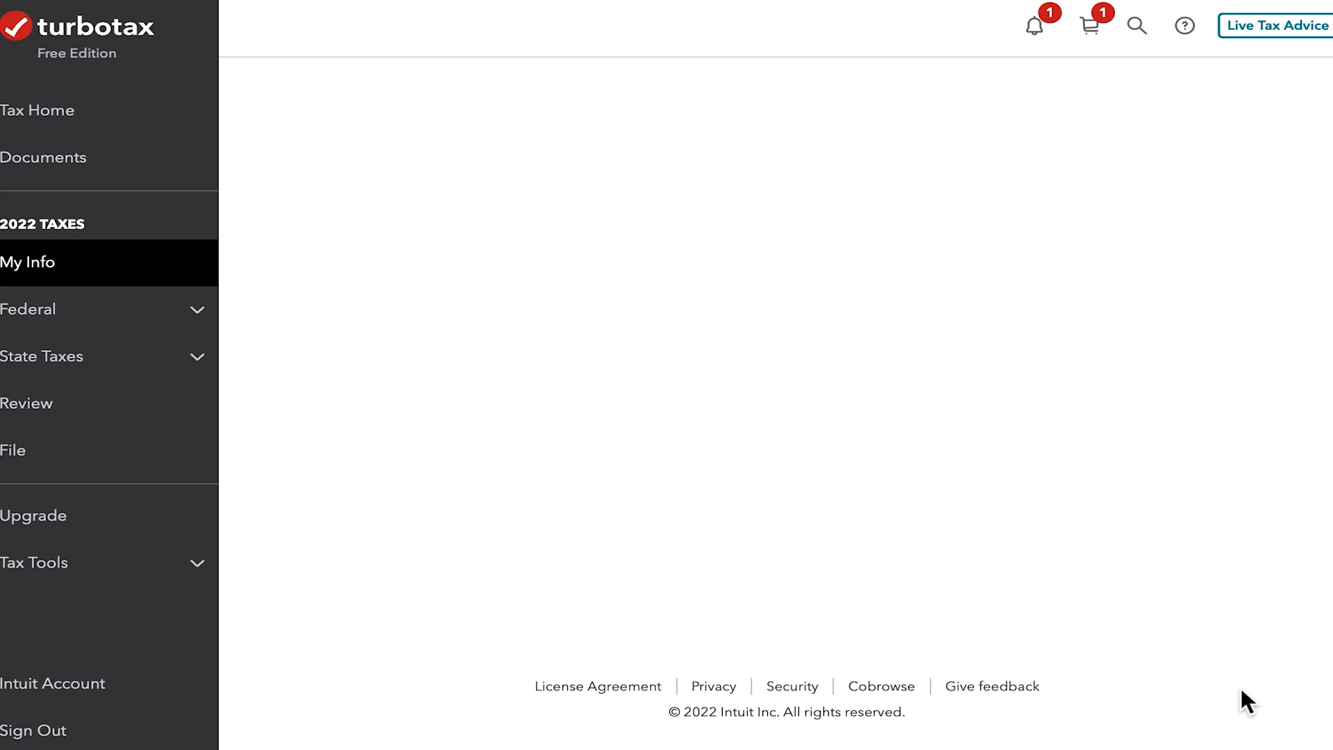
scroll(574, 248, down, 1)
scroll(574, 247, down, 1)
click(363, 310)
text(123-45-6767)
click(363, 407)
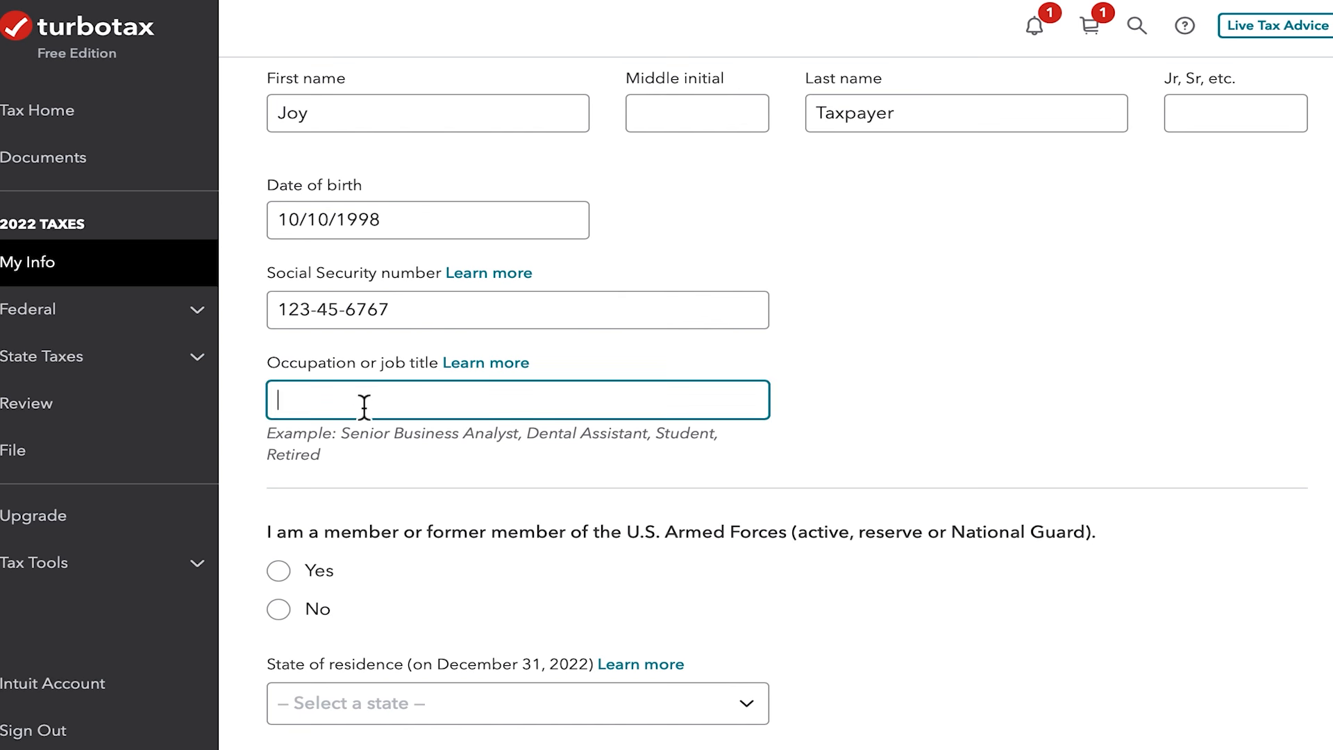
text(Manager)
click(561, 461)
- Answer No to Armed Forces membership, set the state of residence to California, and answer No to living in another state in 2022
scroll(840, 417, down, 3)
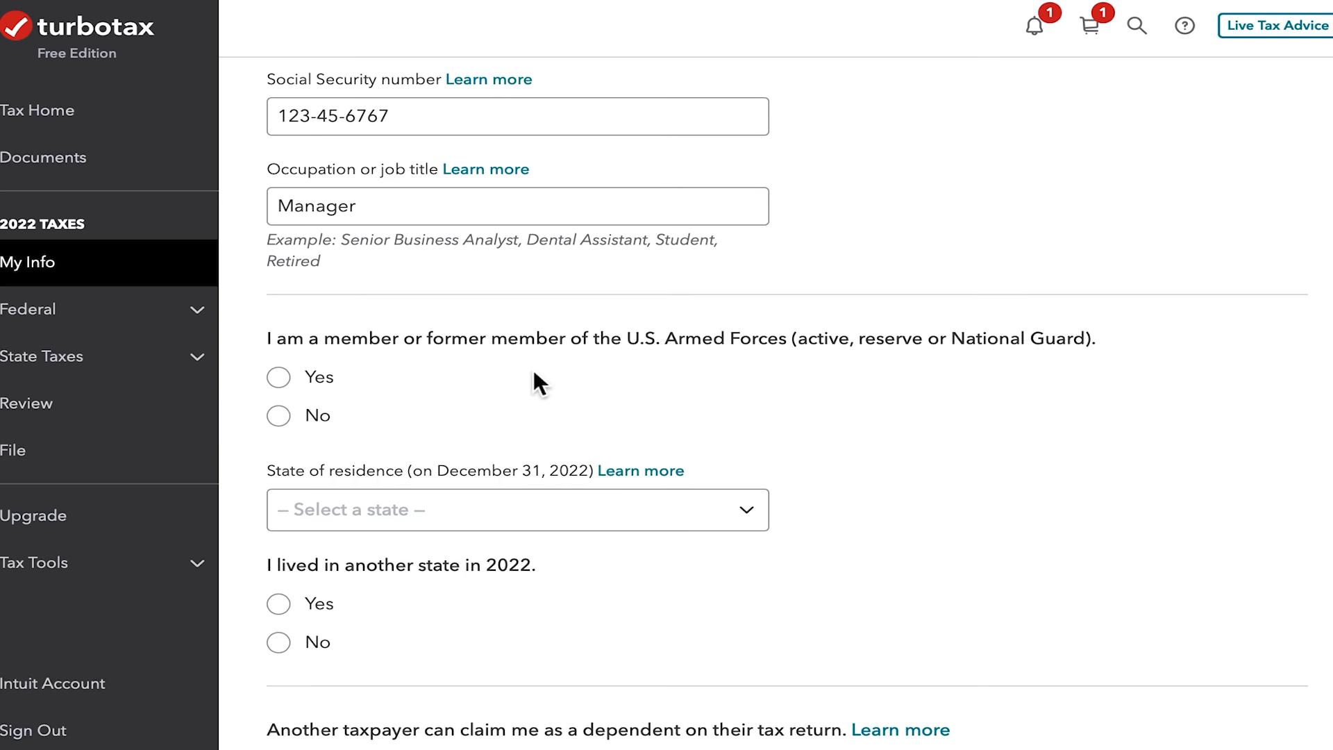
click(302, 424)
scroll(619, 399, down, 4)
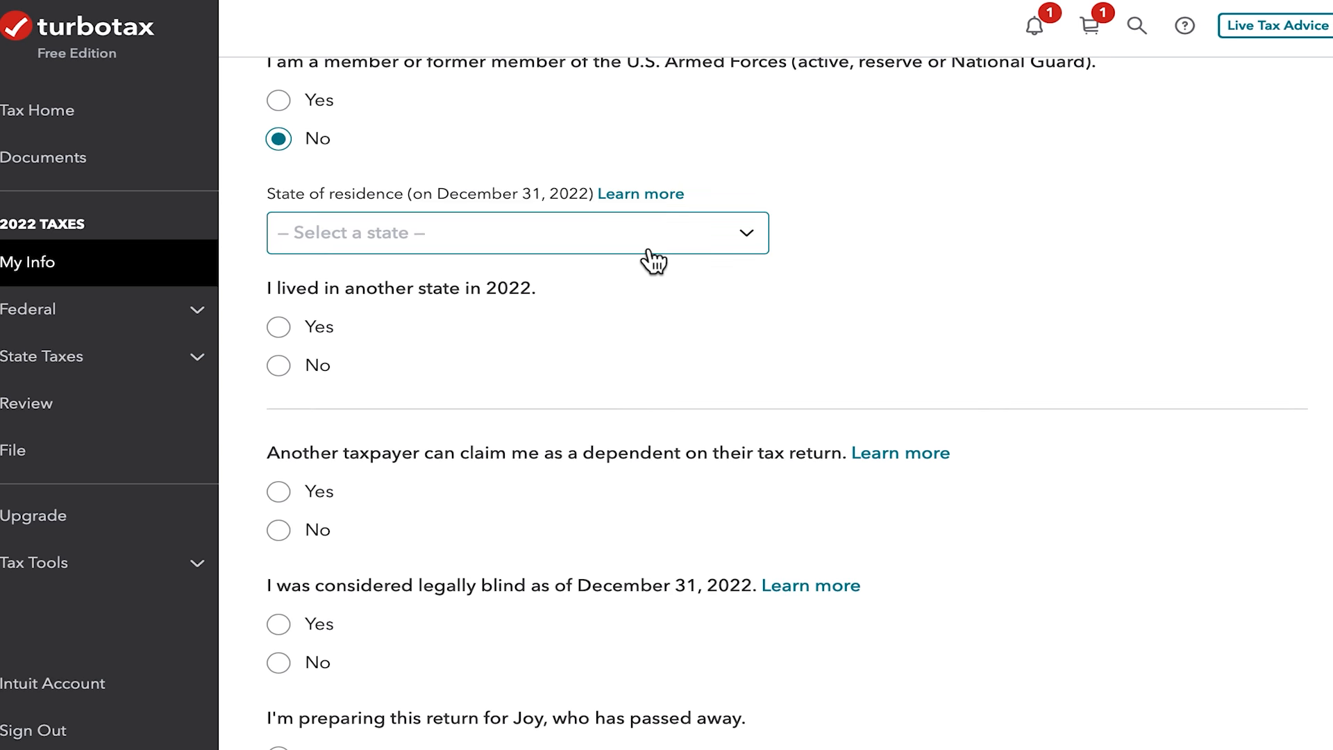
click(729, 236)
click(550, 364)
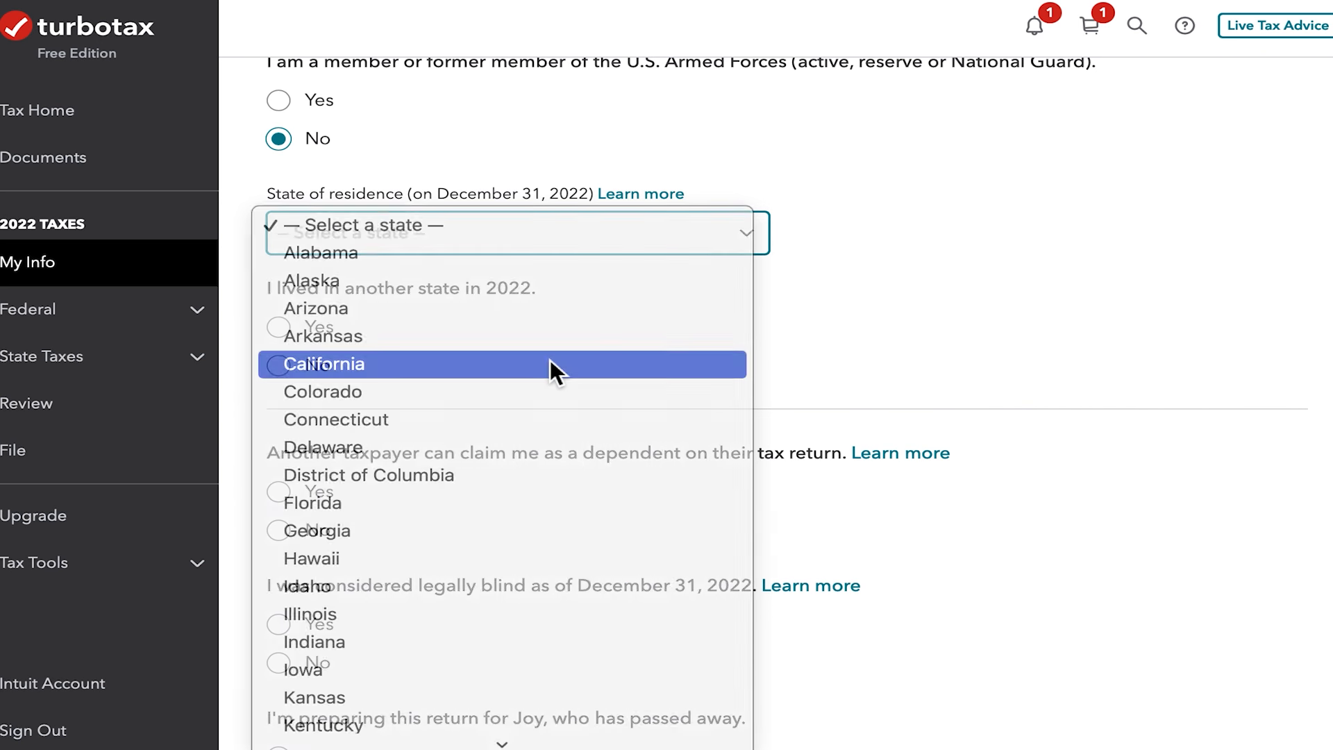
scroll(548, 362, down, 1)
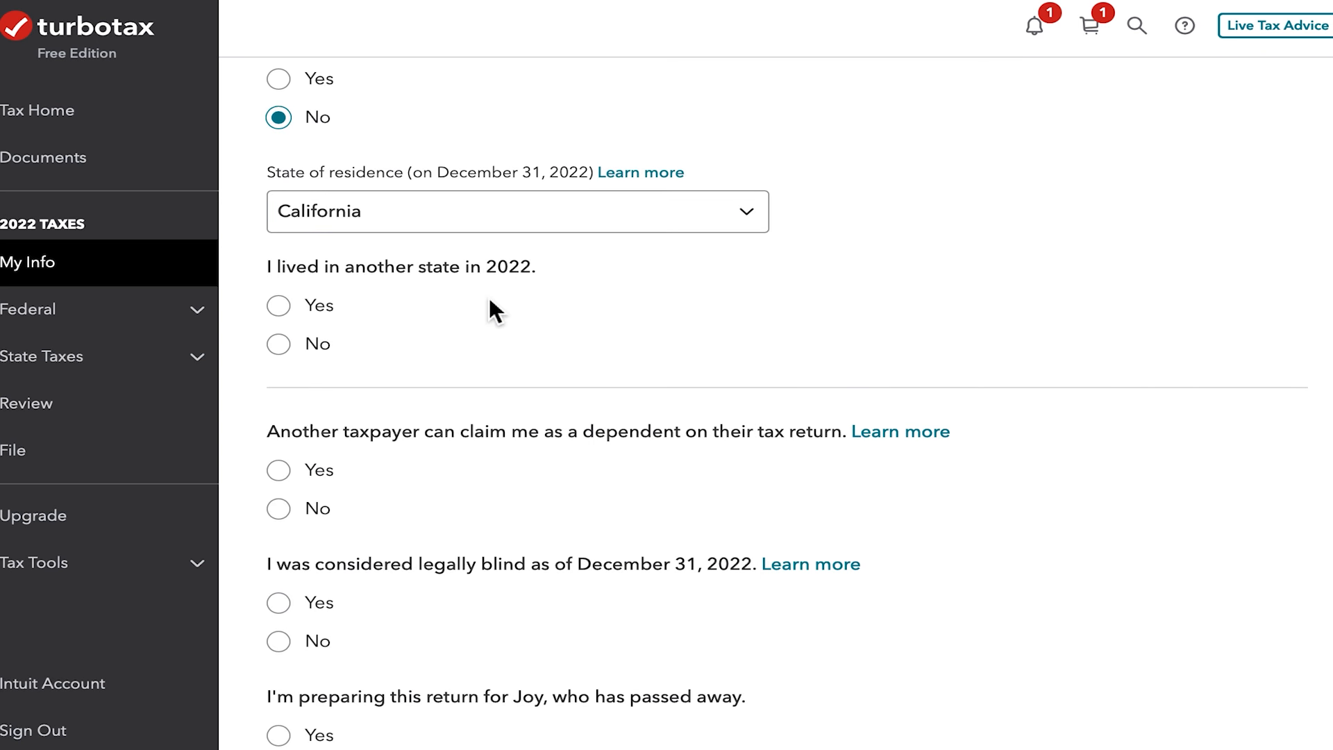
click(281, 345)
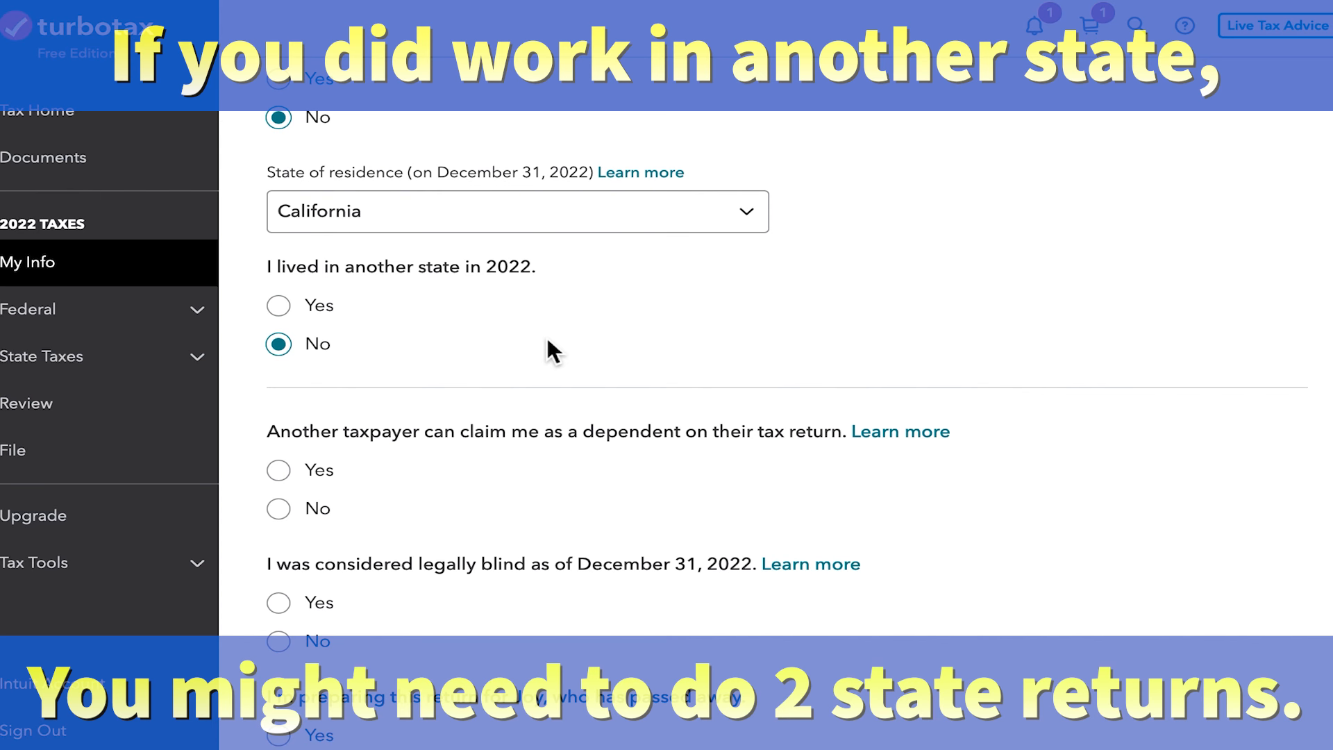
- Answer No to the dependent, legally blind, deceased and IRS language questions, and to having children or supporting another person
scroll(547, 340, down, 1)
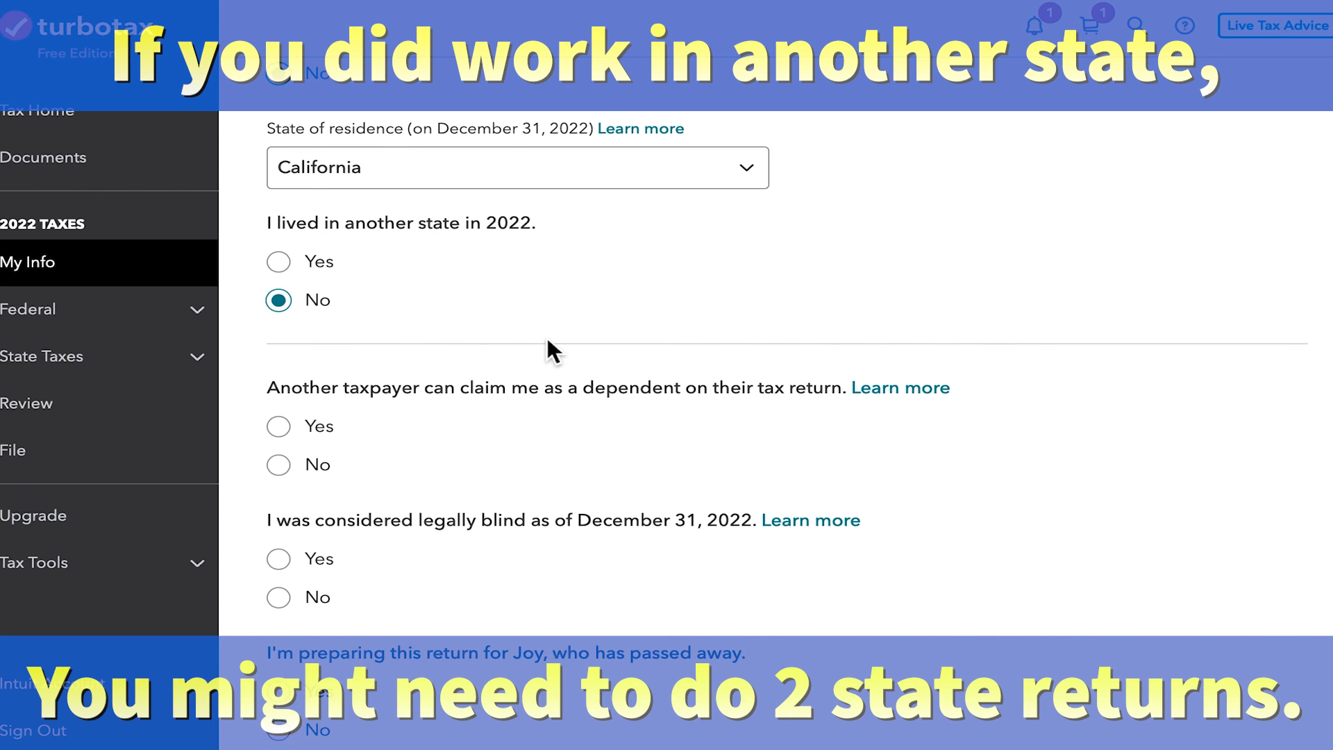
scroll(554, 350, down, 1)
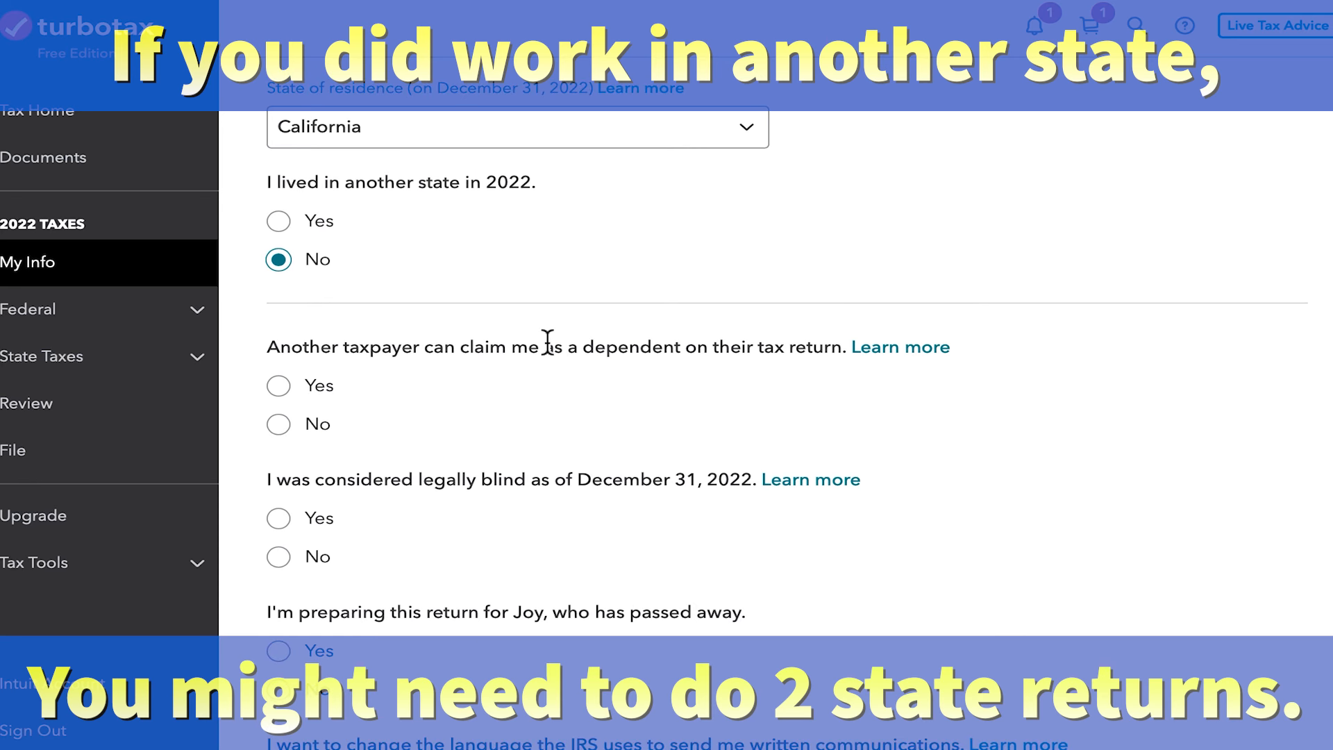
scroll(547, 340, down, 2)
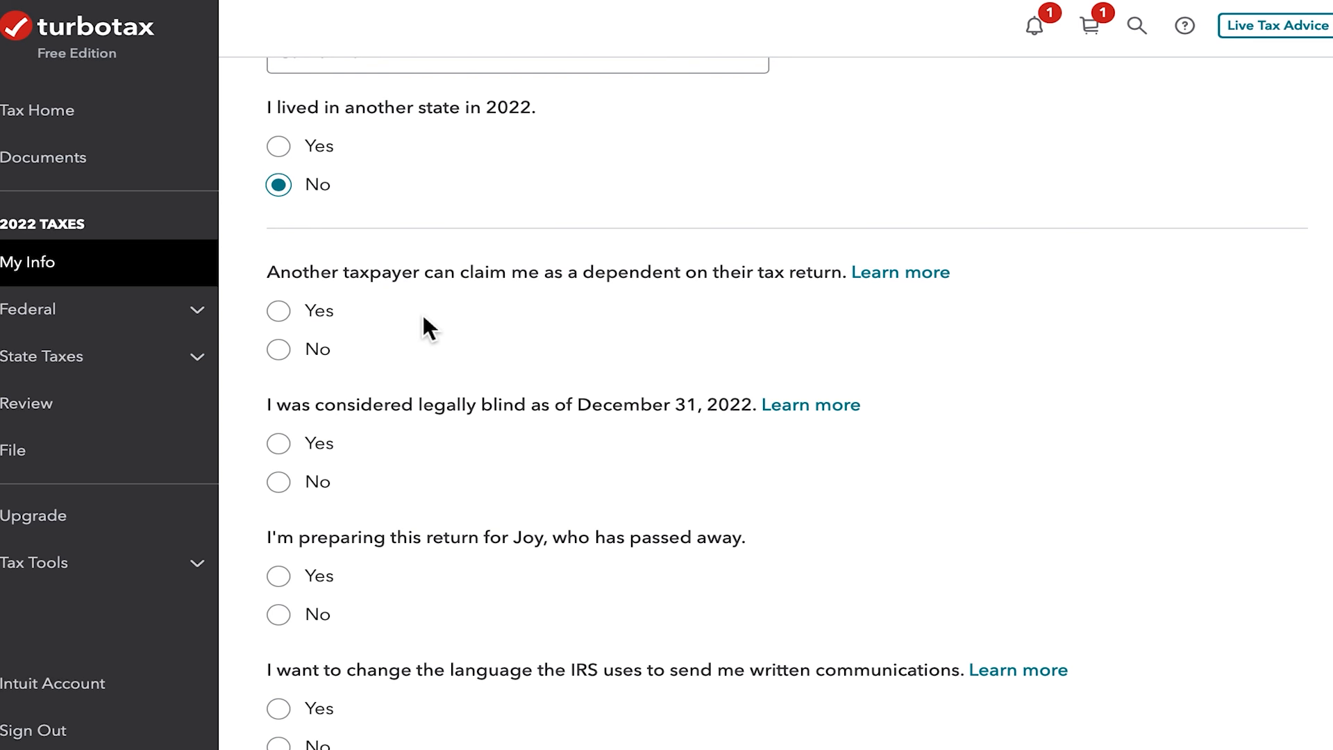
click(281, 350)
scroll(521, 333, down, 2)
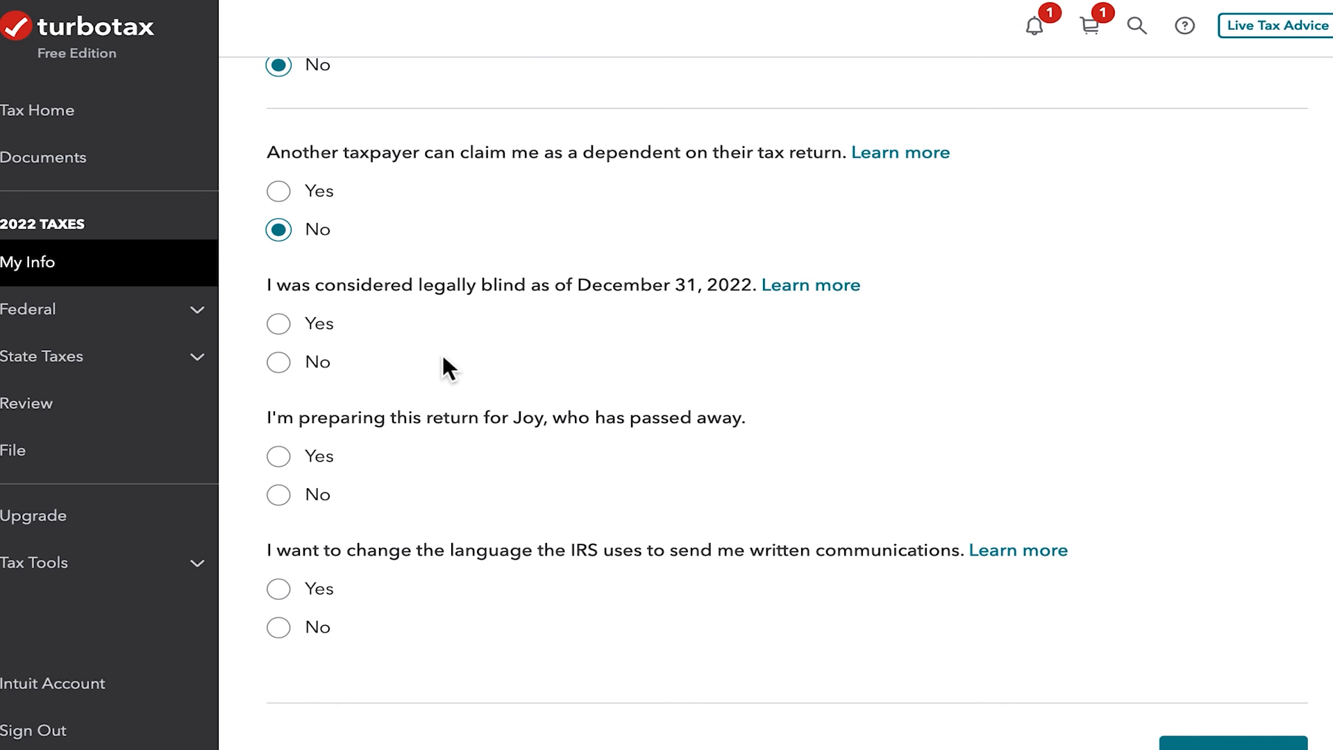
click(280, 362)
click(280, 495)
click(279, 627)
scroll(1250, 694, down, 2)
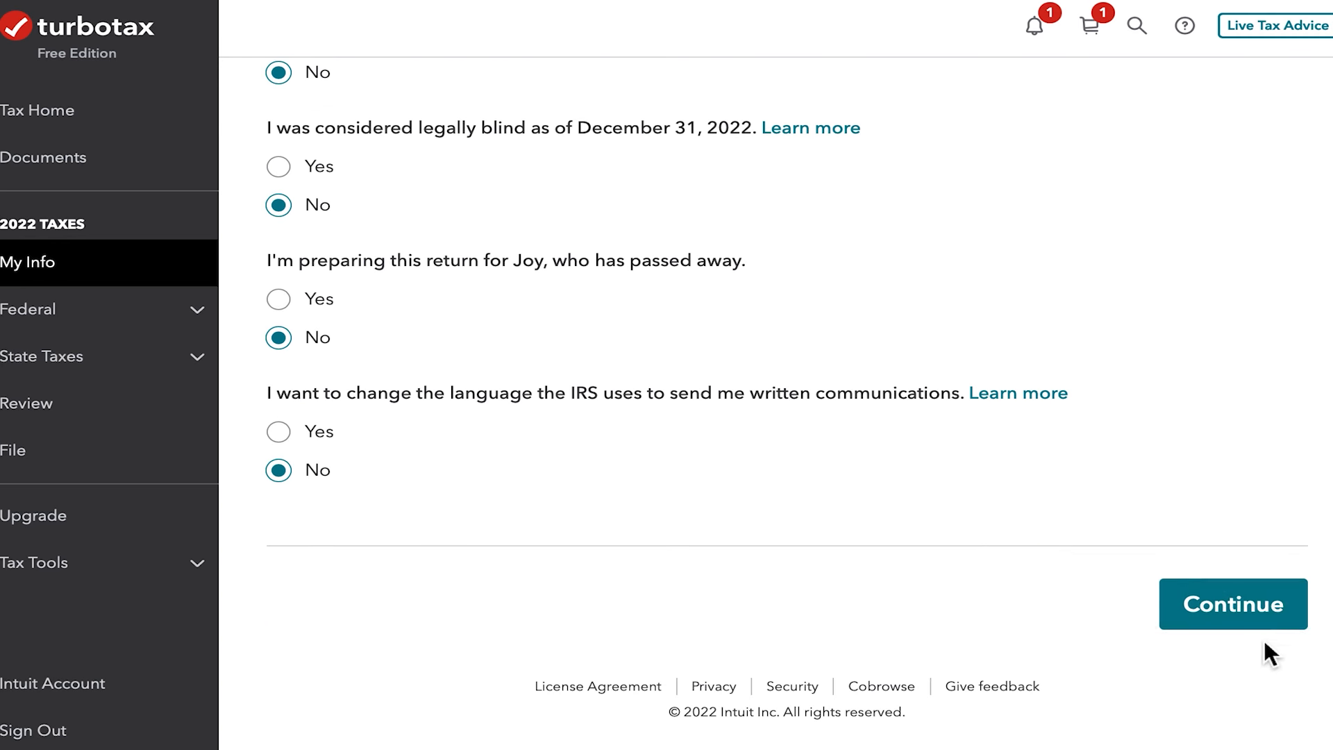
click(1263, 620)
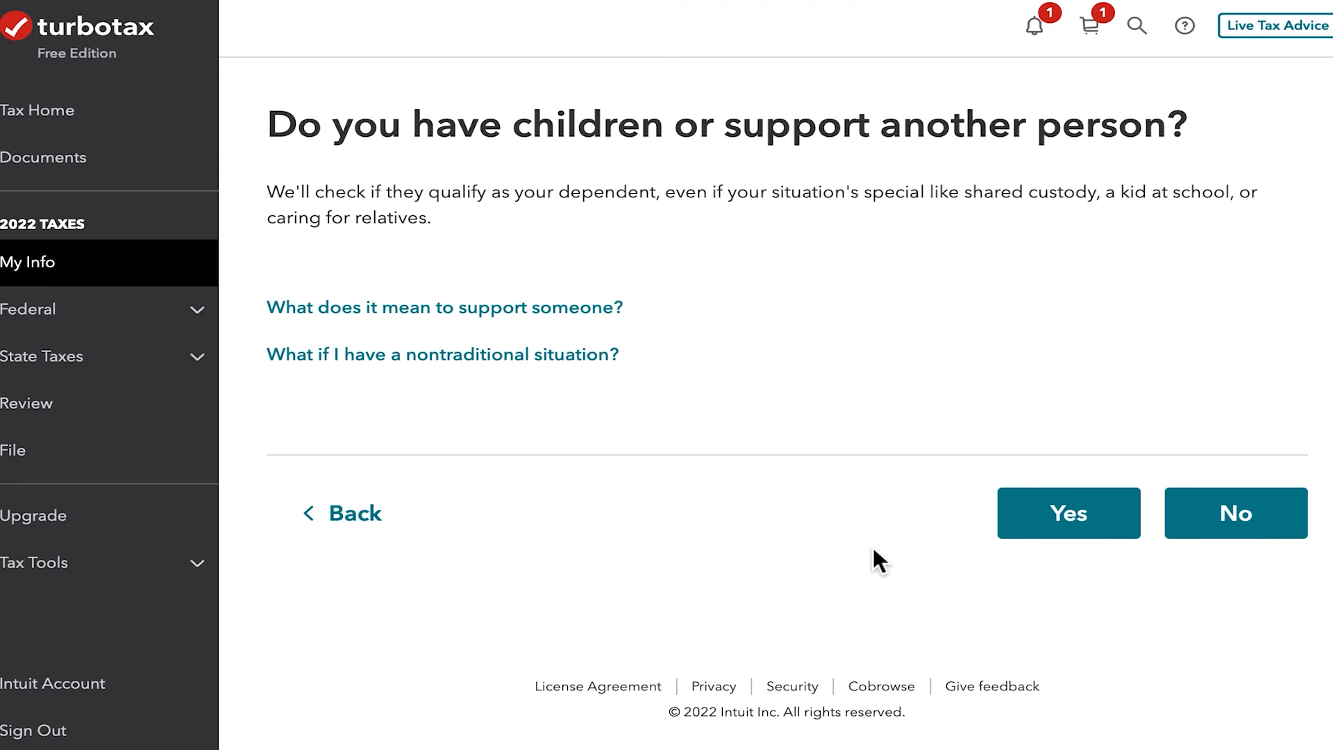
click(1231, 514)
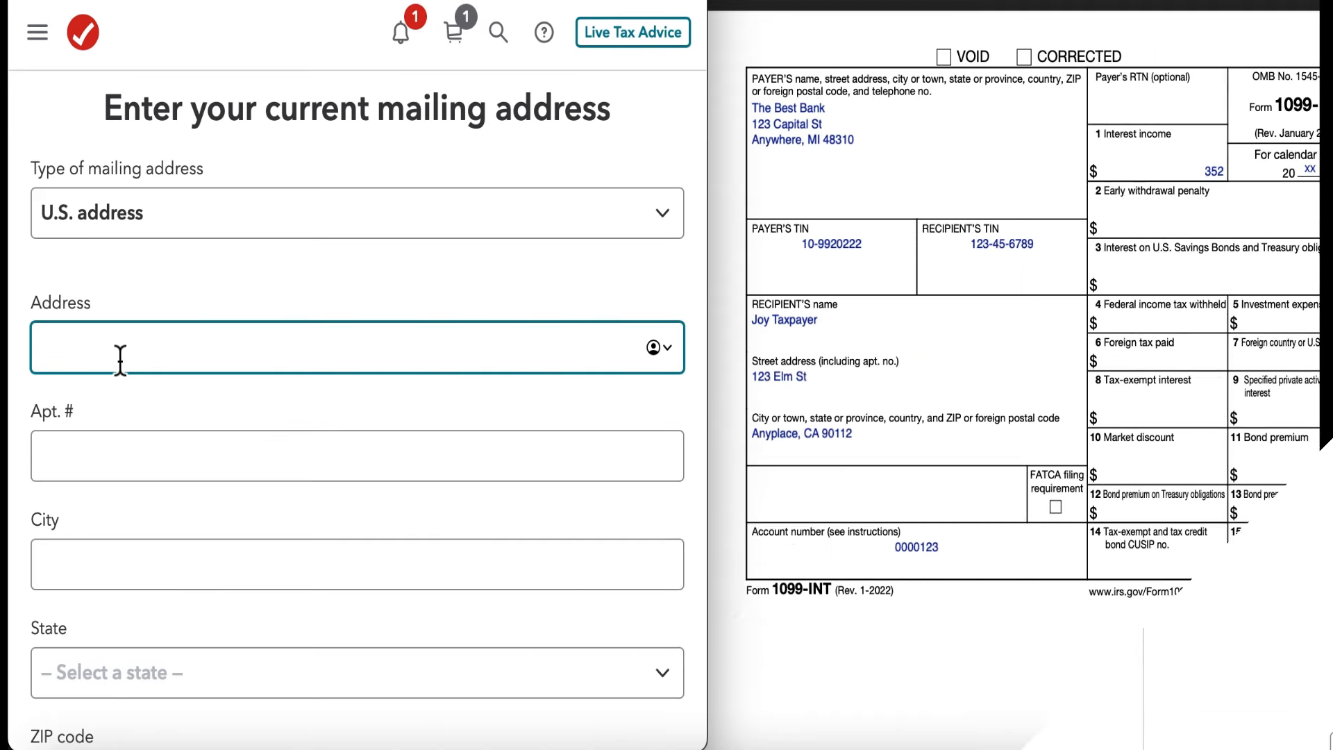
- Fill in the U.S. mailing address with the taxpayer's street and city from the 1099-INT and California as the state
text(123 Ela)
key(BackSpace)
text(m st)
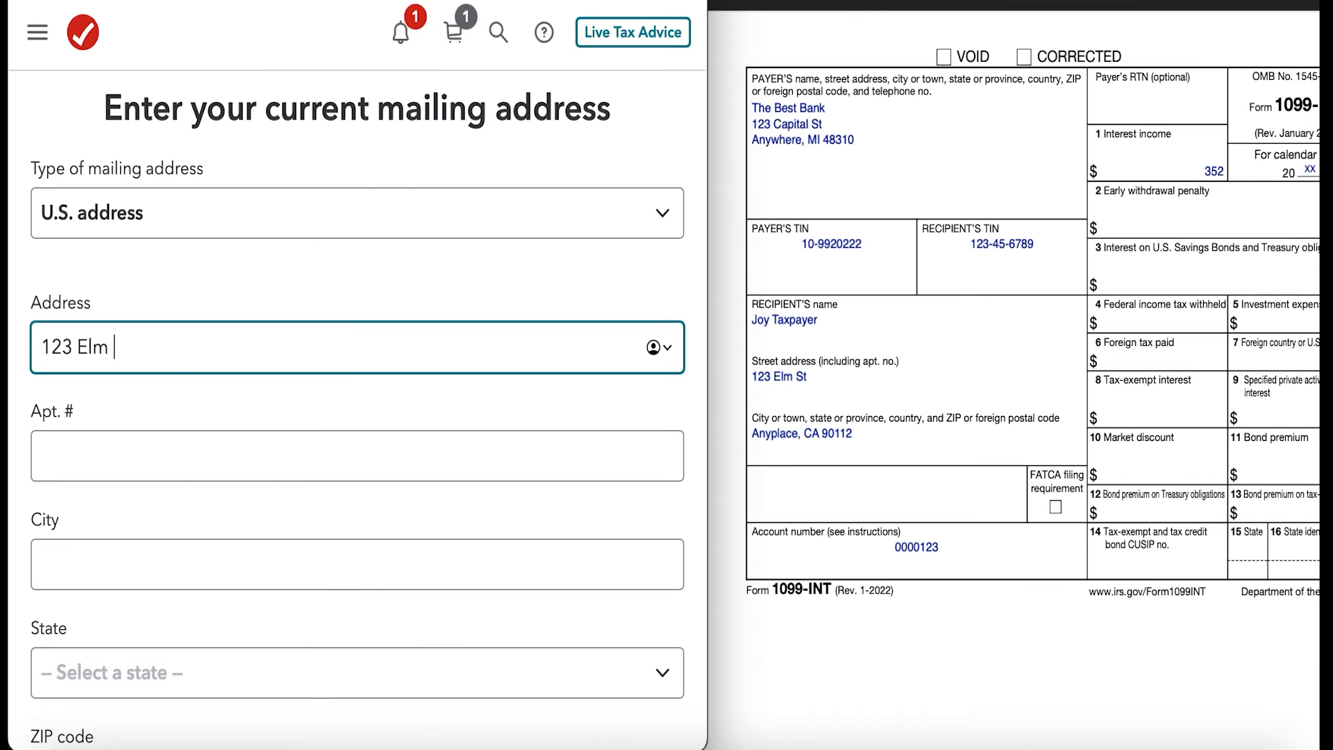
scroll(223, 411, down, 2)
click(222, 454)
text(Anyplace)
click(268, 563)
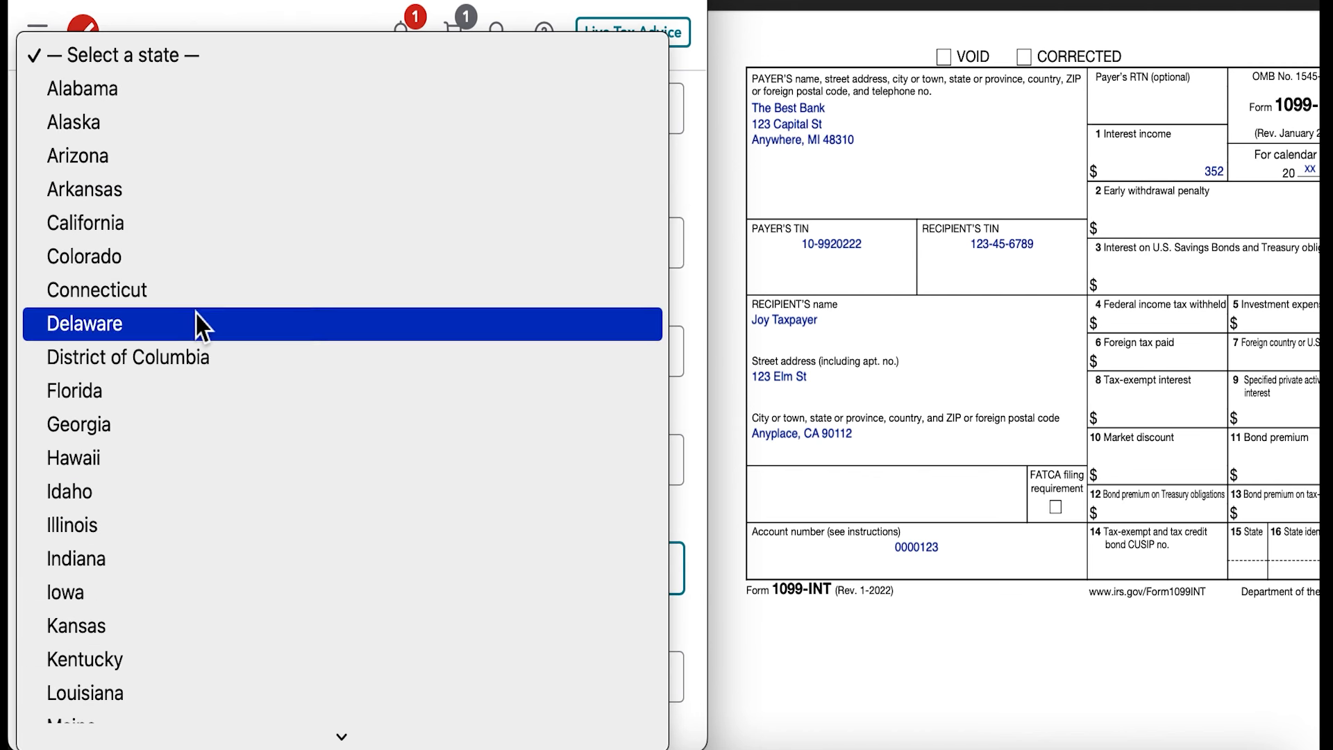
click(211, 223)
scroll(246, 565, down, 3)
click(339, 630)
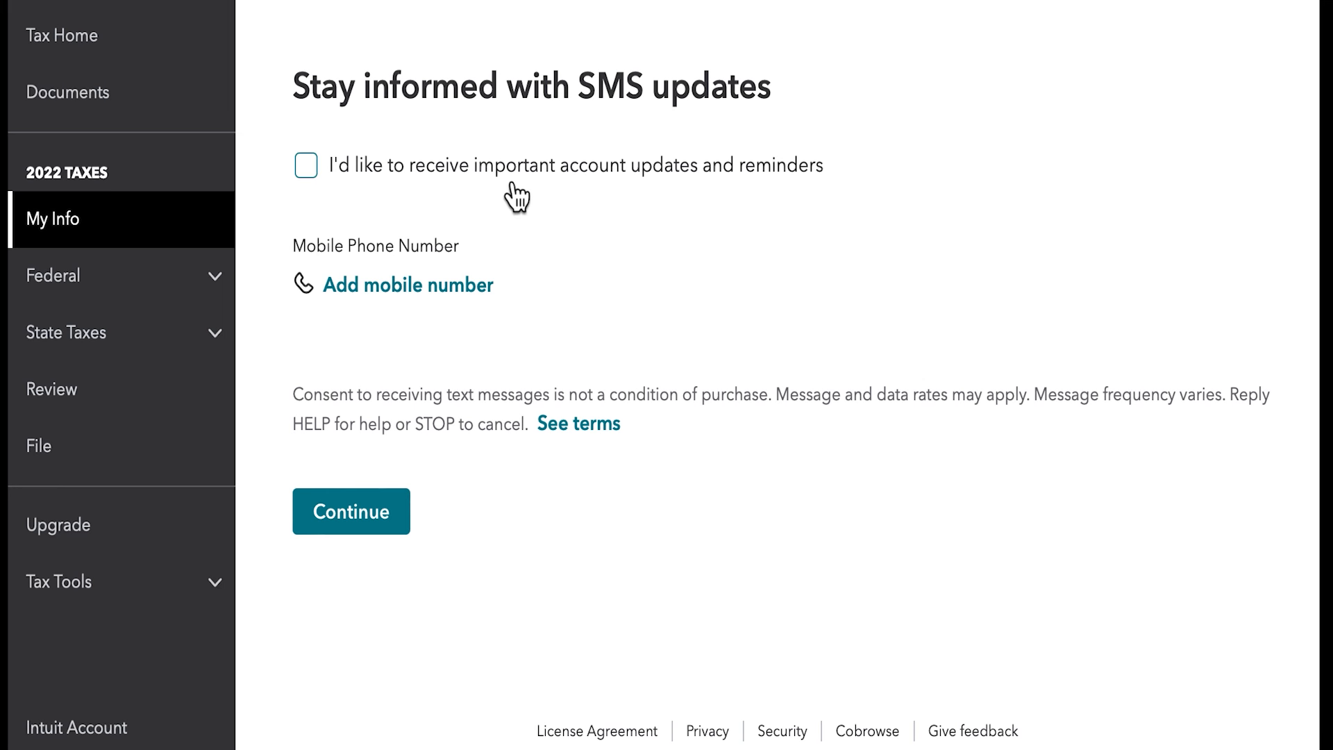
- Continue without opting in to SMS updates and answer that no money was made in another state
click(380, 530)
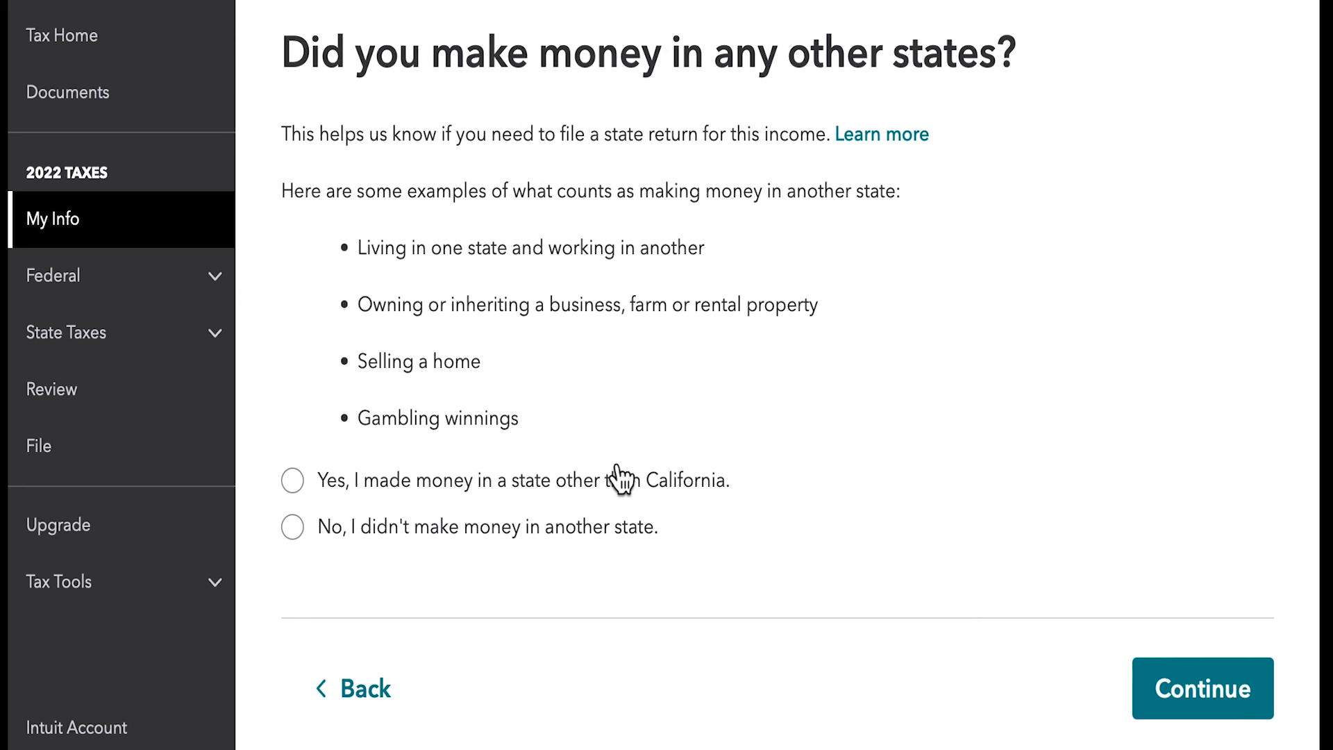
click(493, 552)
click(1149, 689)
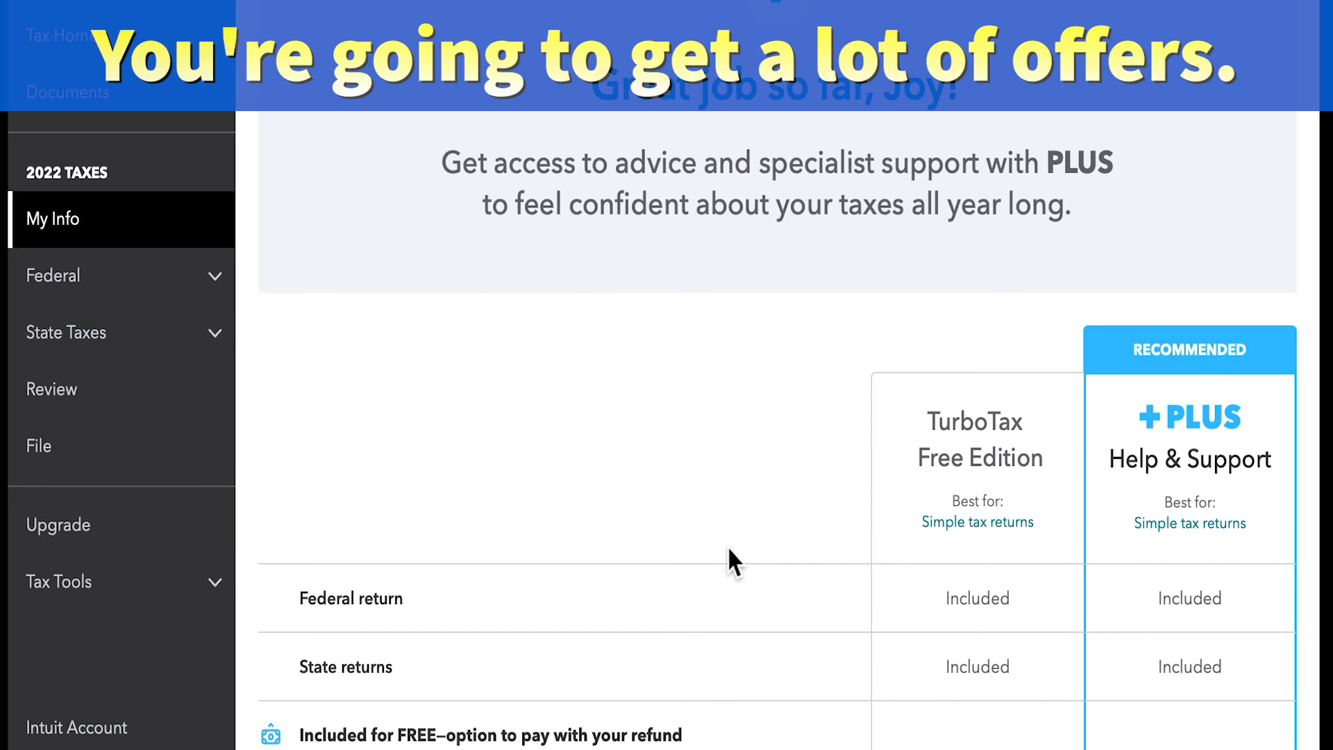
- Review the Free Edition and PLUS feature comparison and decline the PLUS Help & Support upgrade
scroll(729, 548, down, 2)
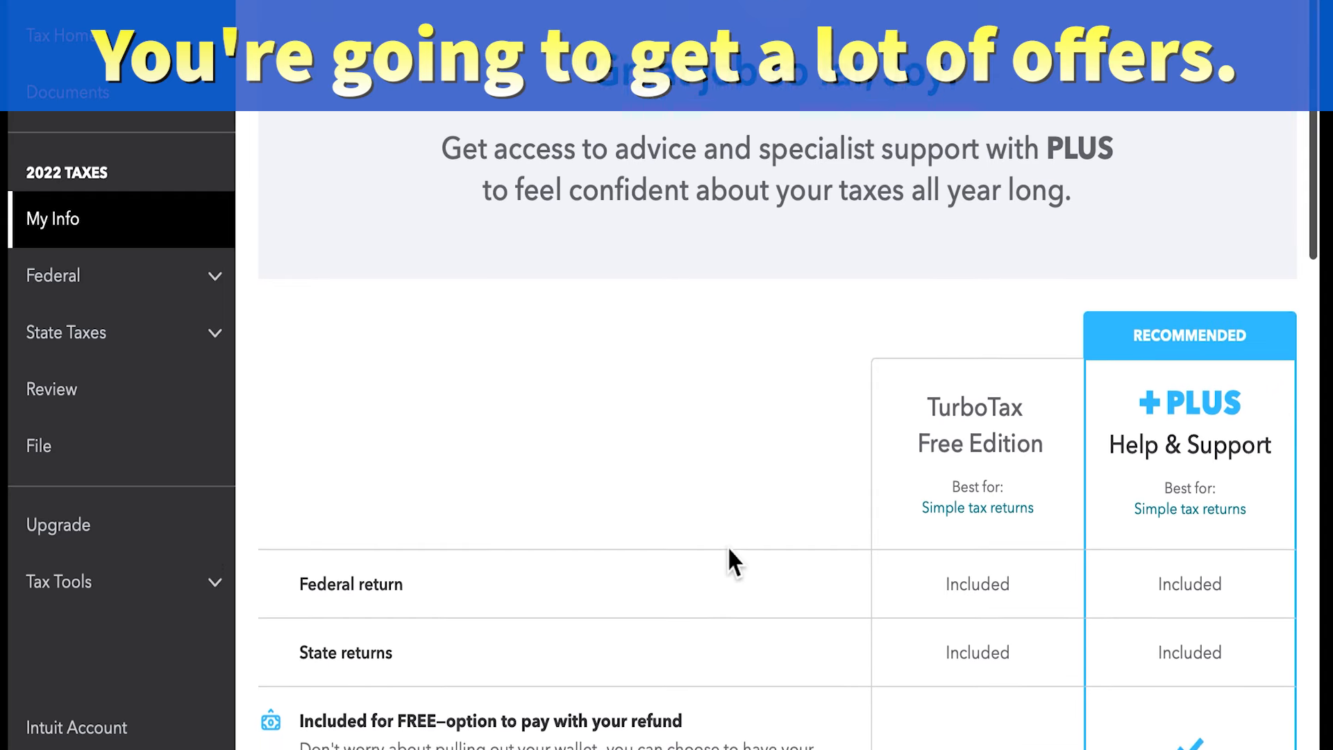
scroll(1101, 237, down, 5)
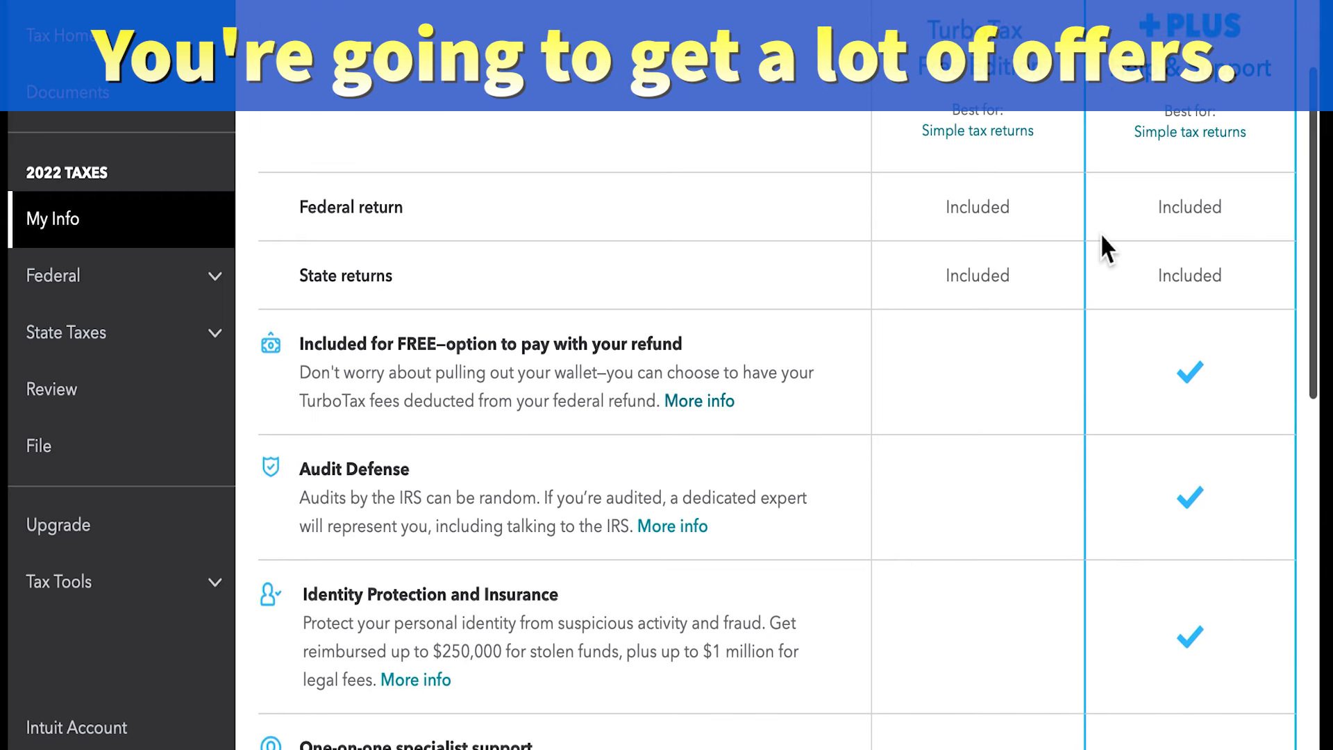
scroll(1099, 232, down, 3)
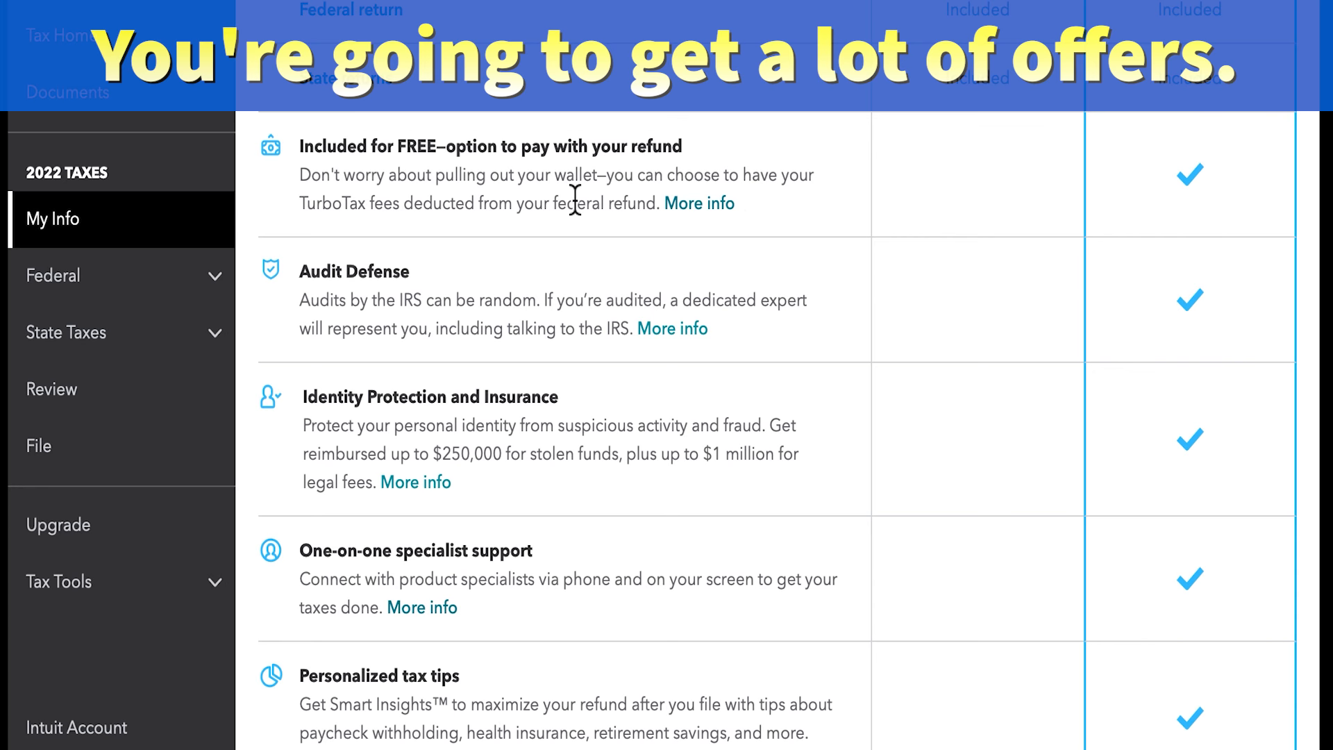
scroll(575, 200, down, 1)
scroll(575, 203, down, 3)
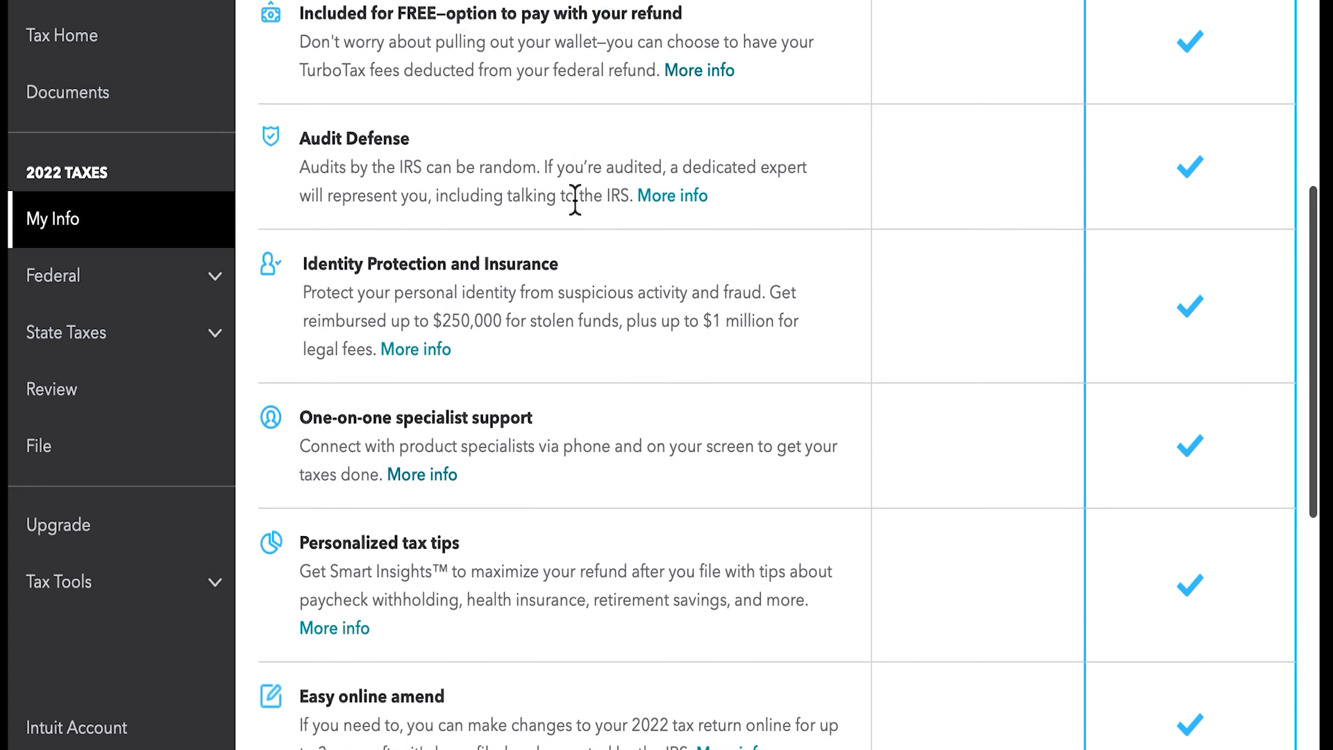
scroll(574, 194, down, 1)
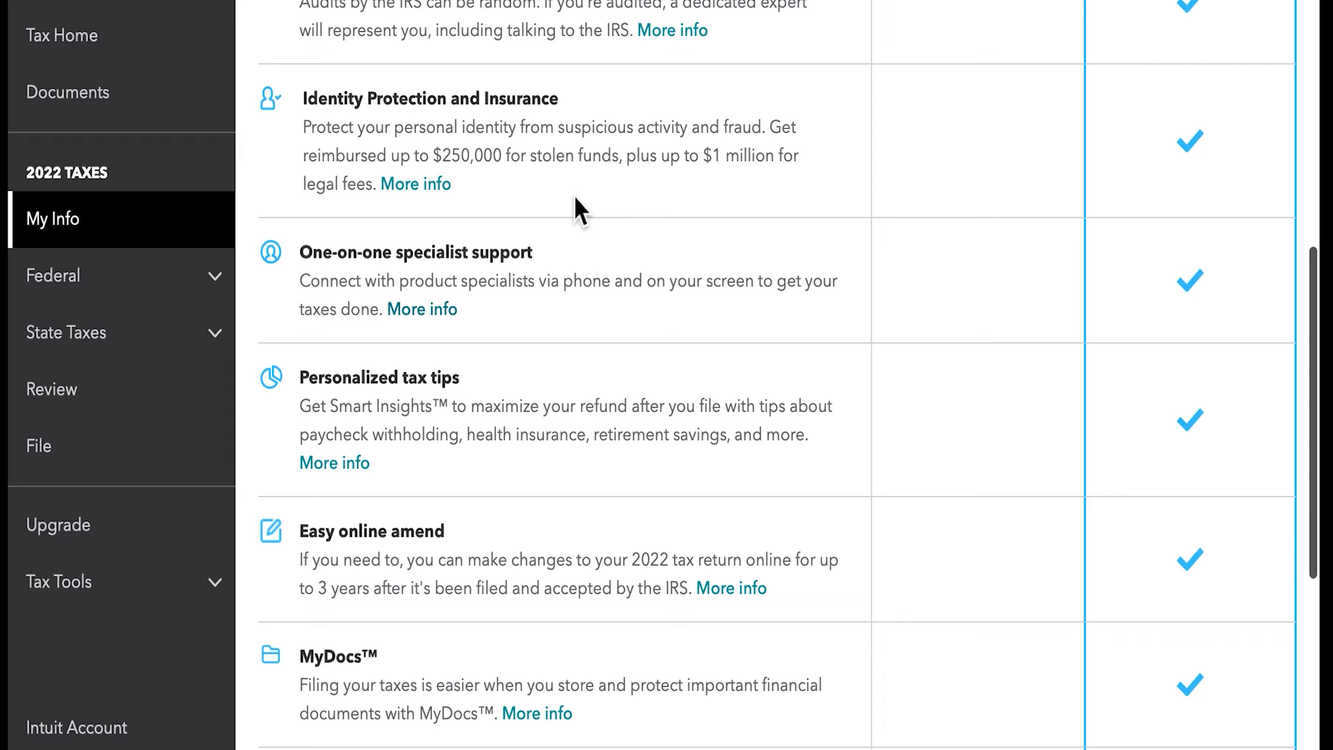
scroll(573, 194, down, 1)
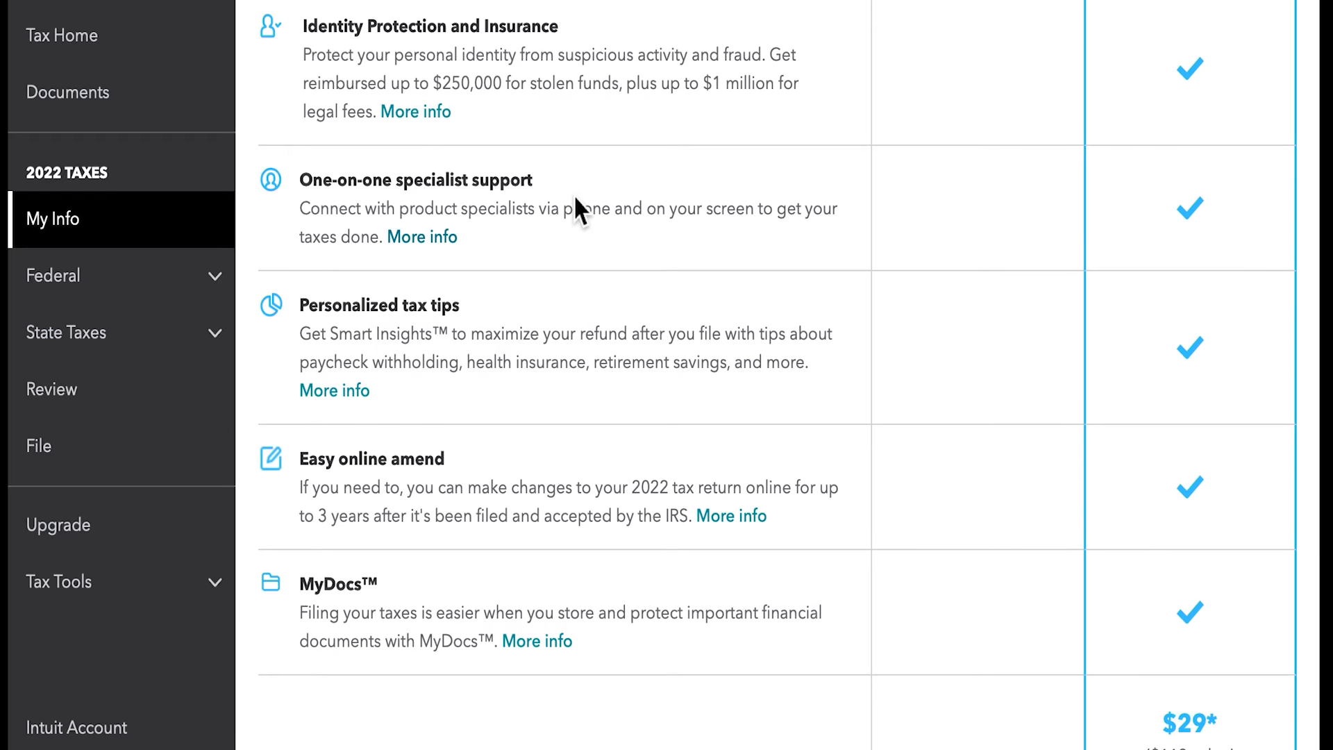
scroll(575, 201, down, 1)
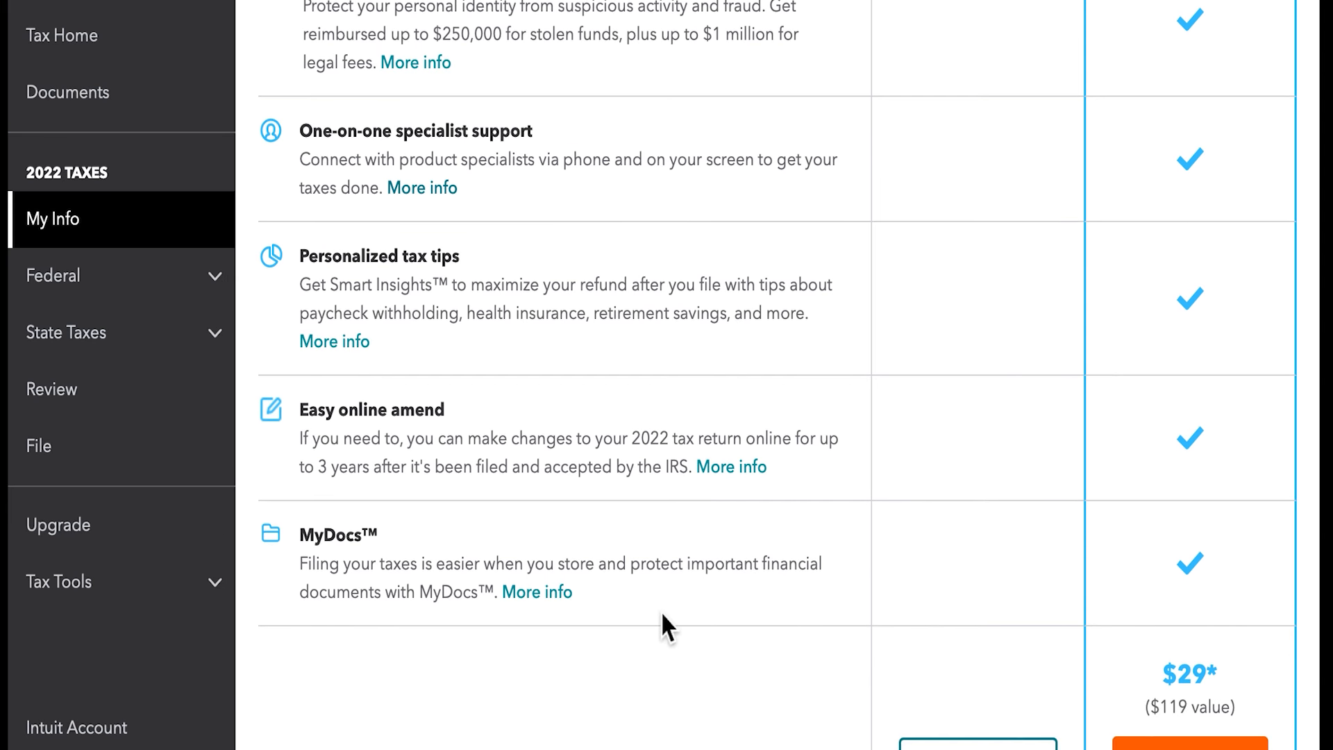
scroll(663, 627, down, 1)
scroll(774, 571, down, 2)
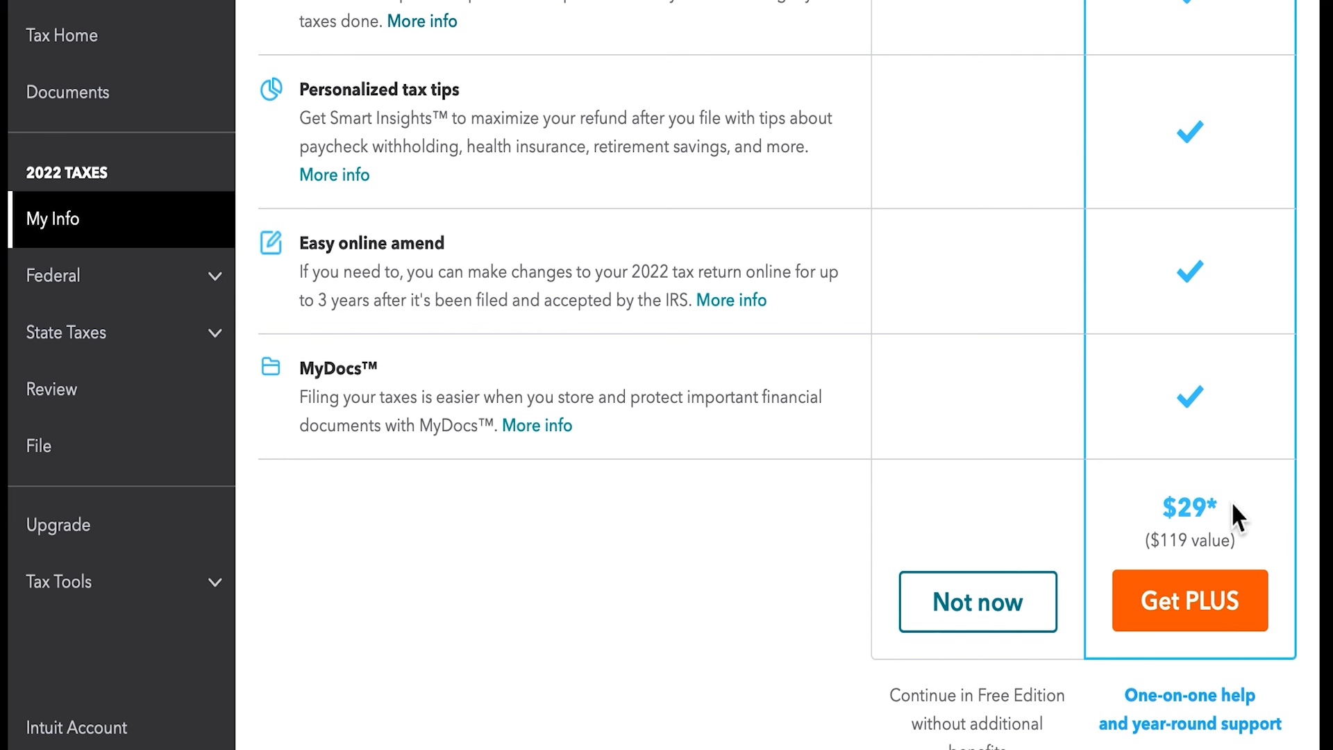
scroll(1230, 501, down, 5)
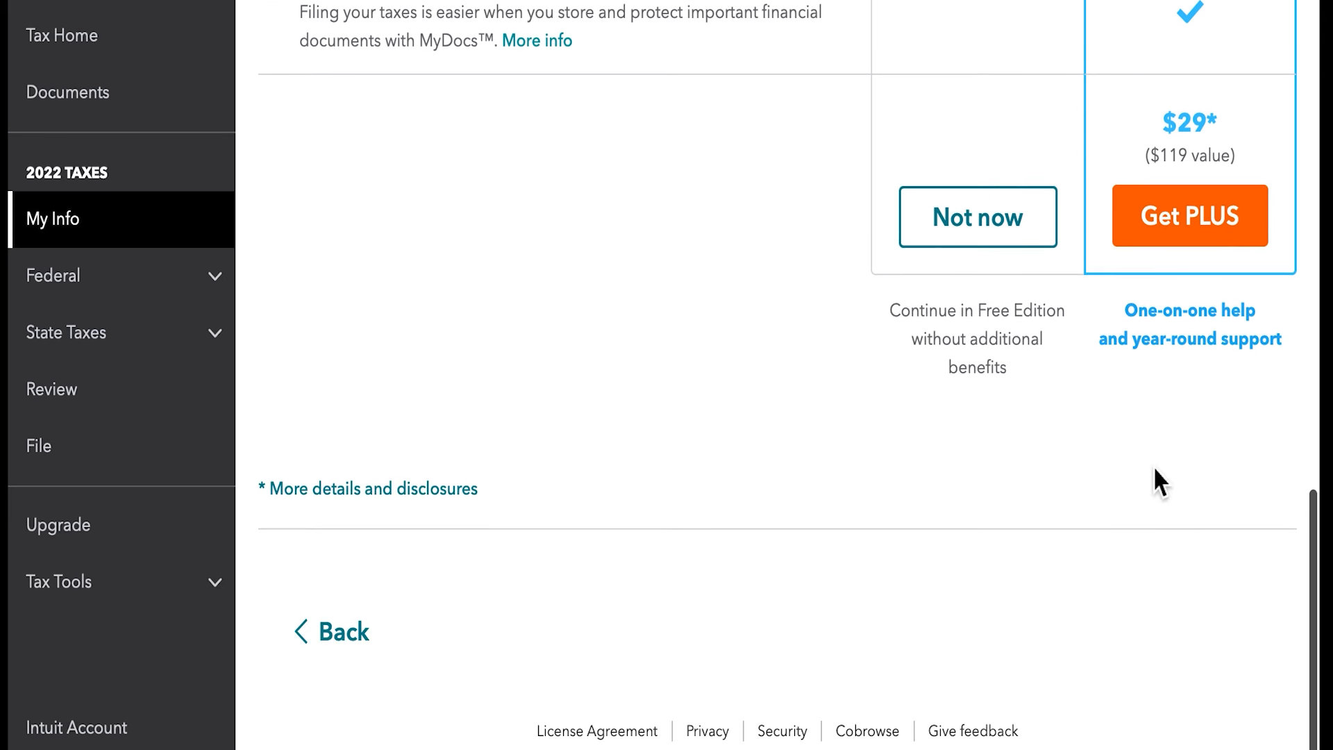
click(981, 236)
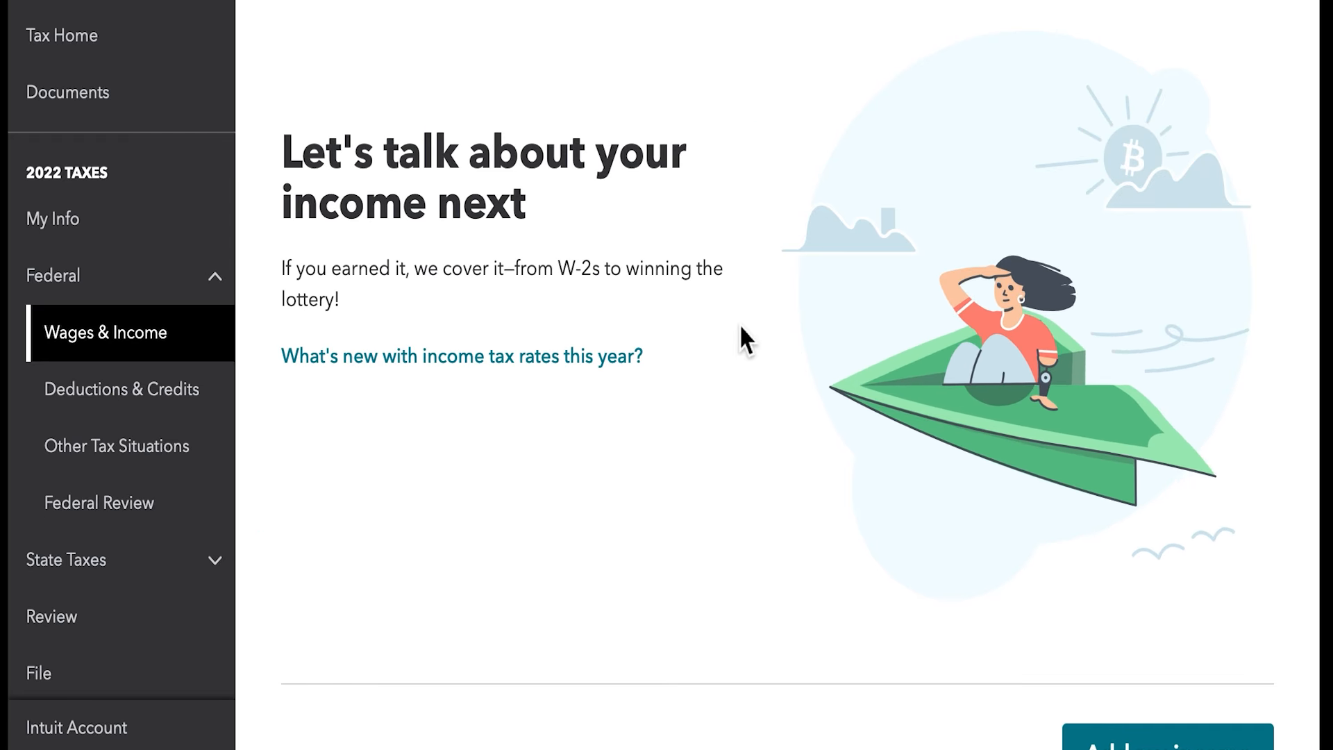
- Start adding income and choose to work on the W-2
click(1135, 737)
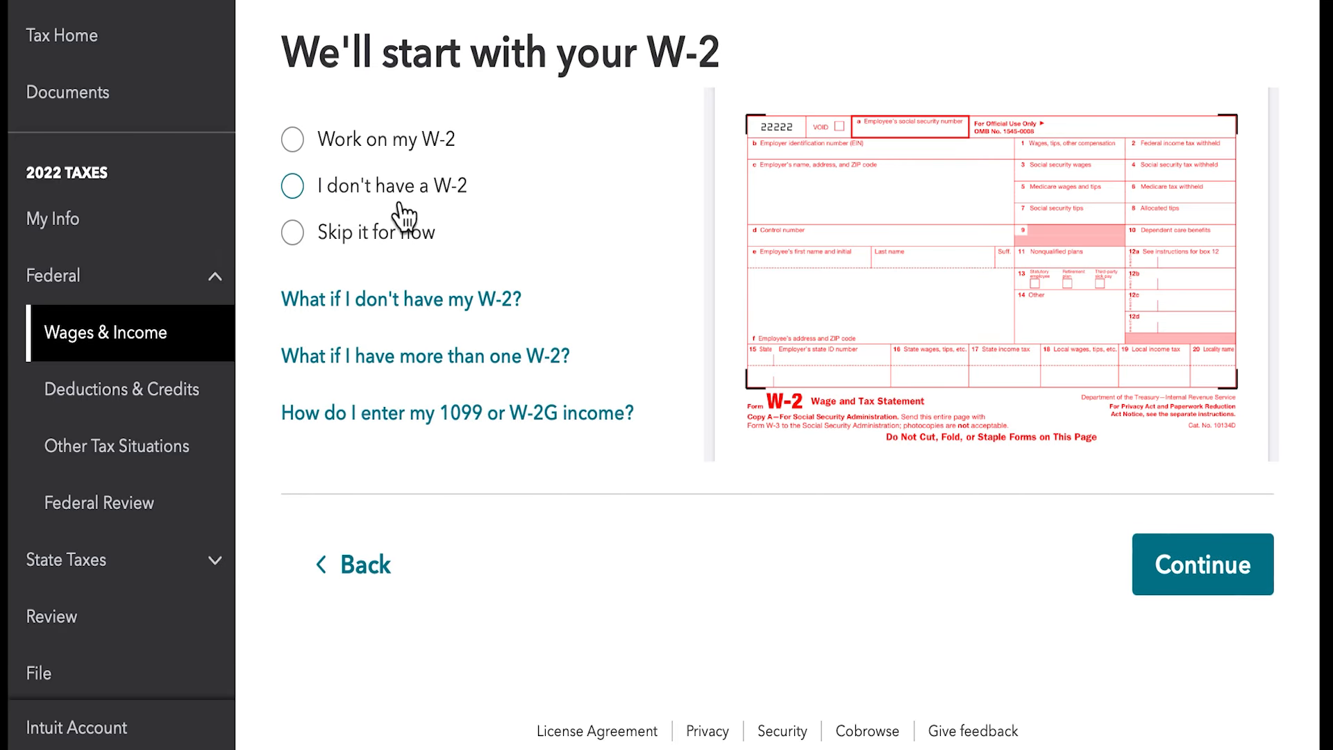
click(353, 147)
click(1197, 602)
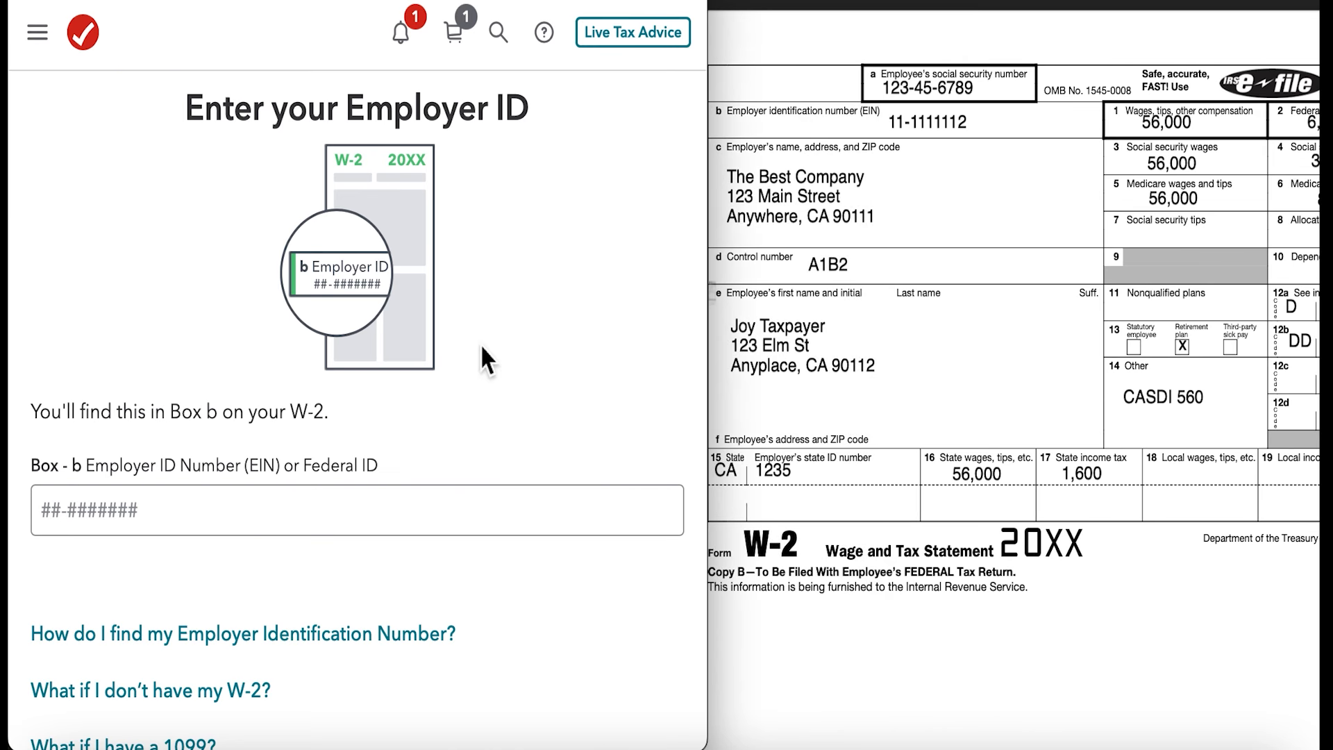
- Enter the employer ID number from box b of the W-2
click(477, 510)
text(11-1111112)
click(488, 583)
scroll(488, 583, down, 3)
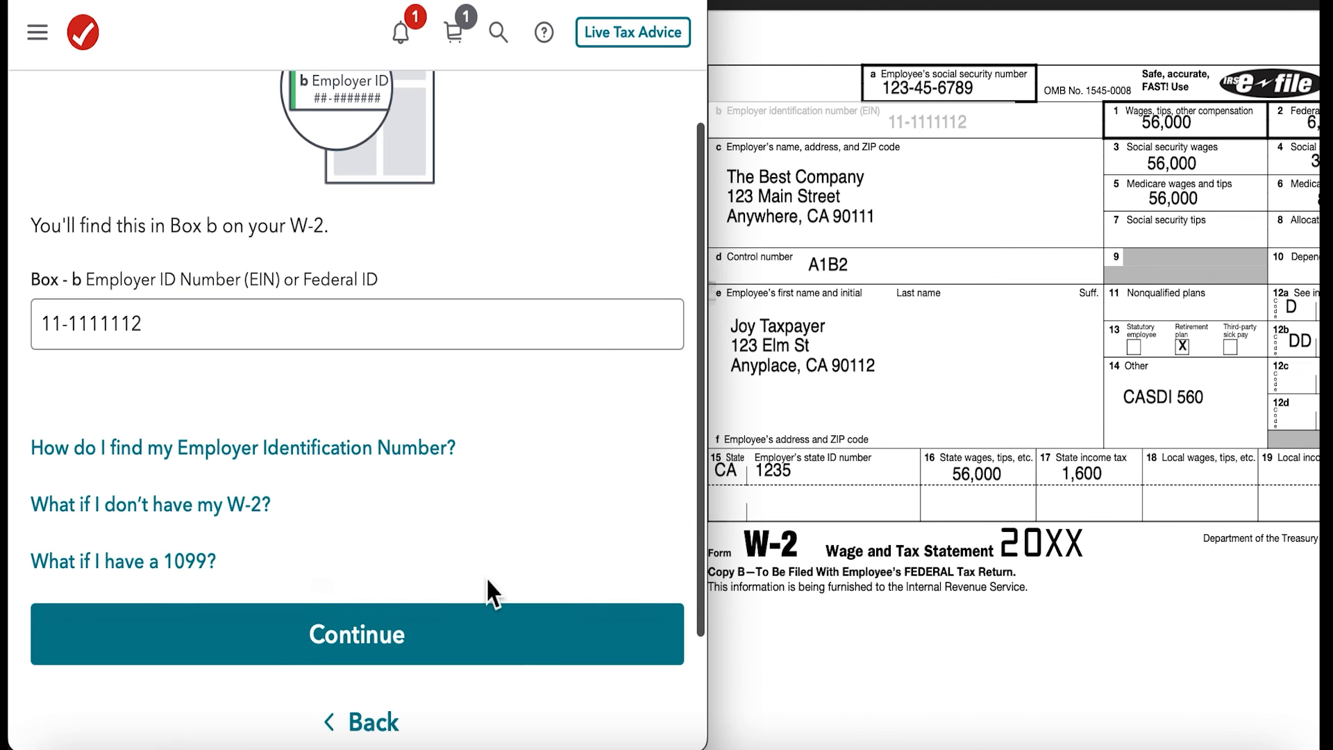
- Submit the employer ID number, bypass the automatic W-2 import and choose to enter the form manually
click(415, 656)
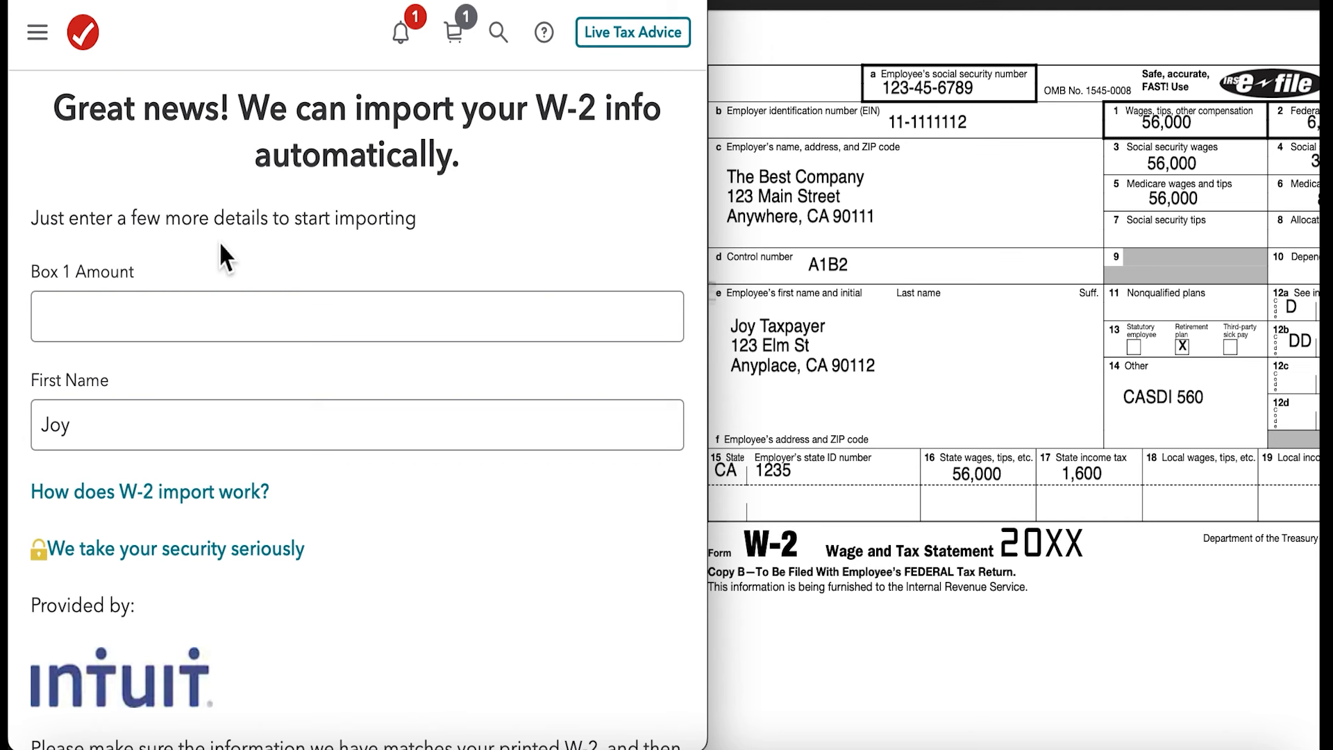
scroll(395, 462, down, 5)
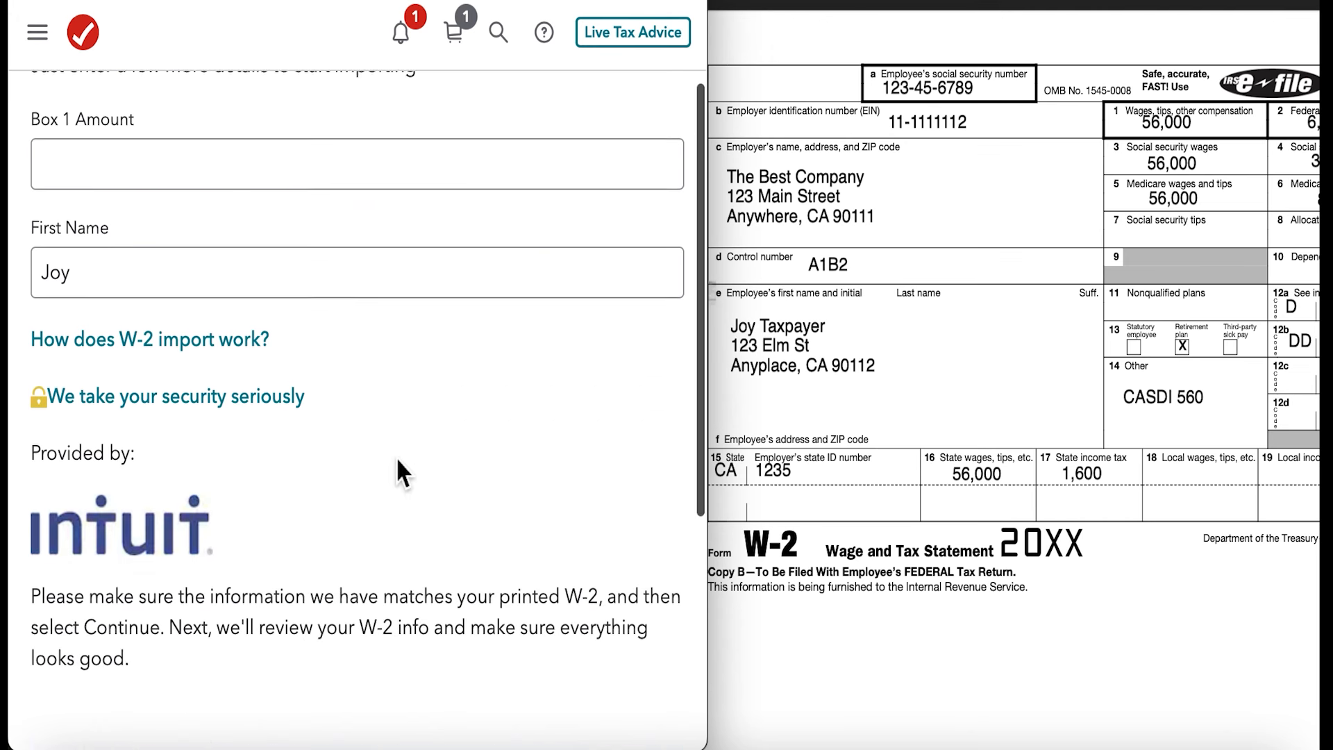
scroll(396, 461, down, 5)
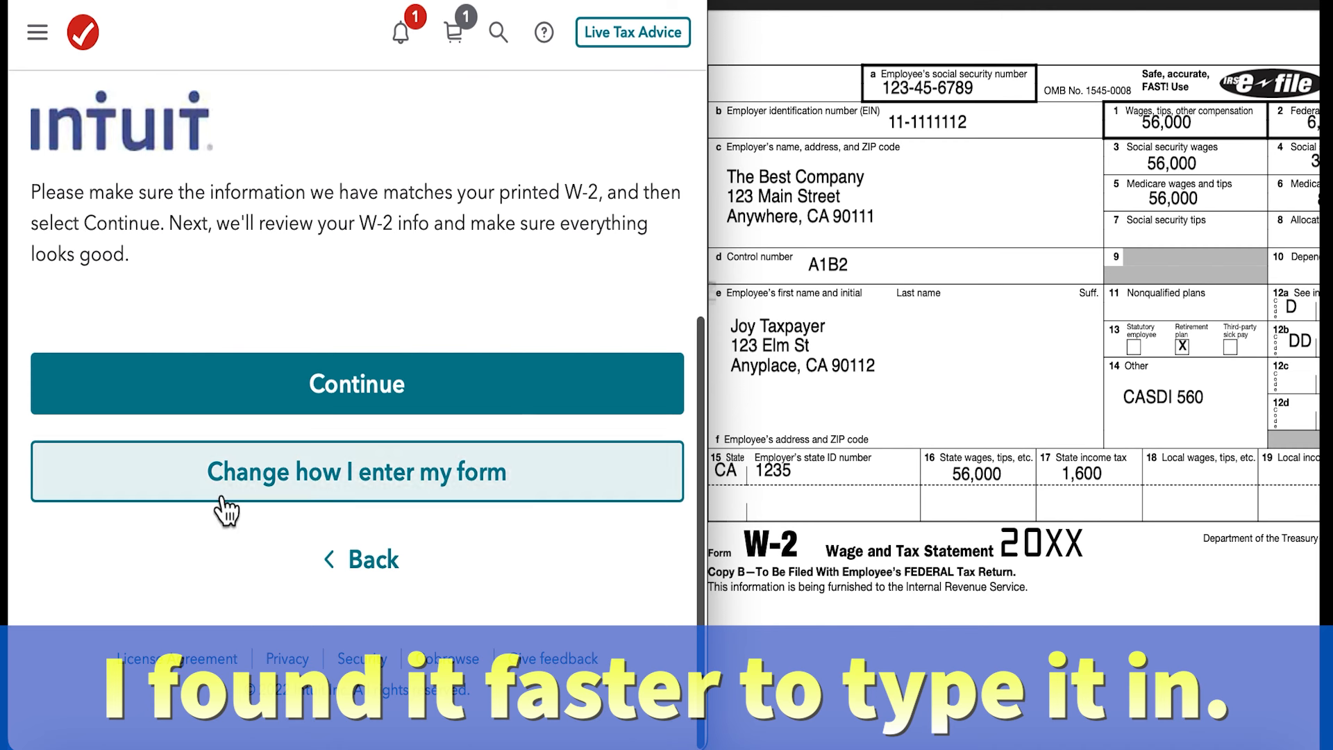
click(285, 496)
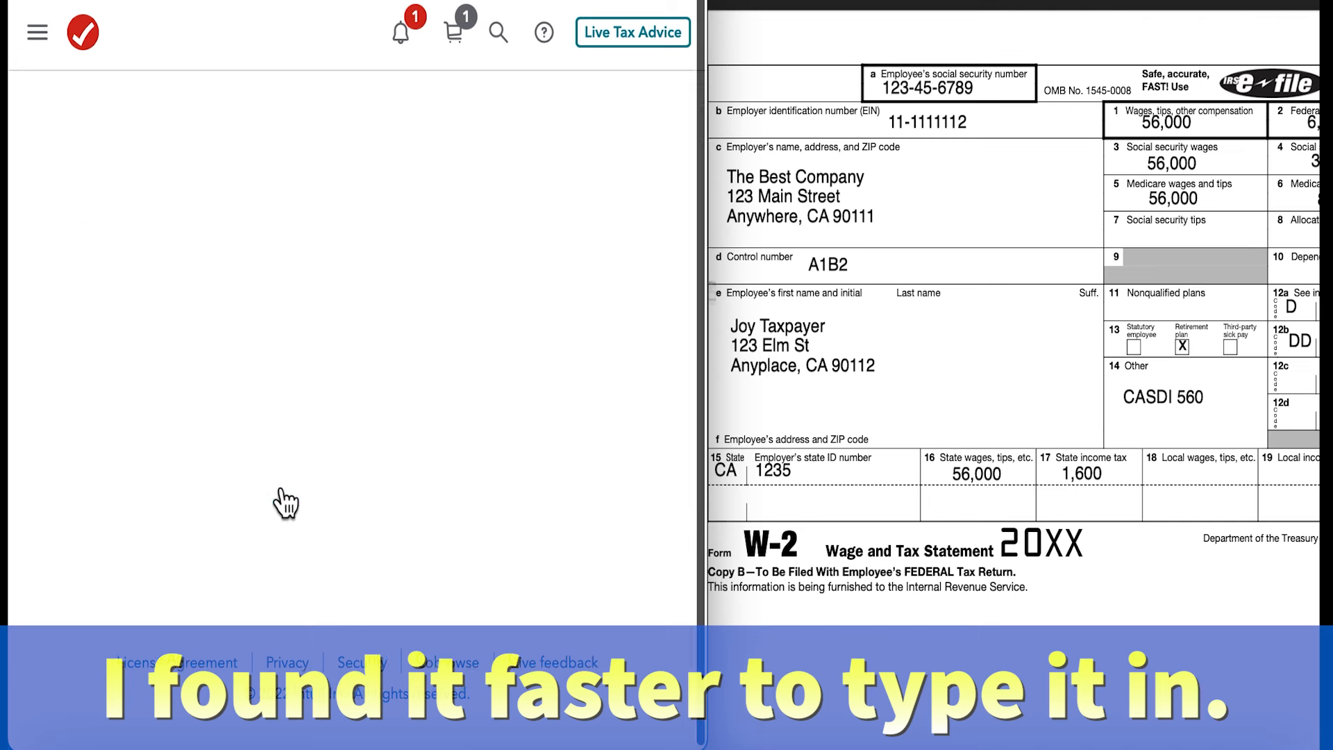
scroll(335, 286, down, 9)
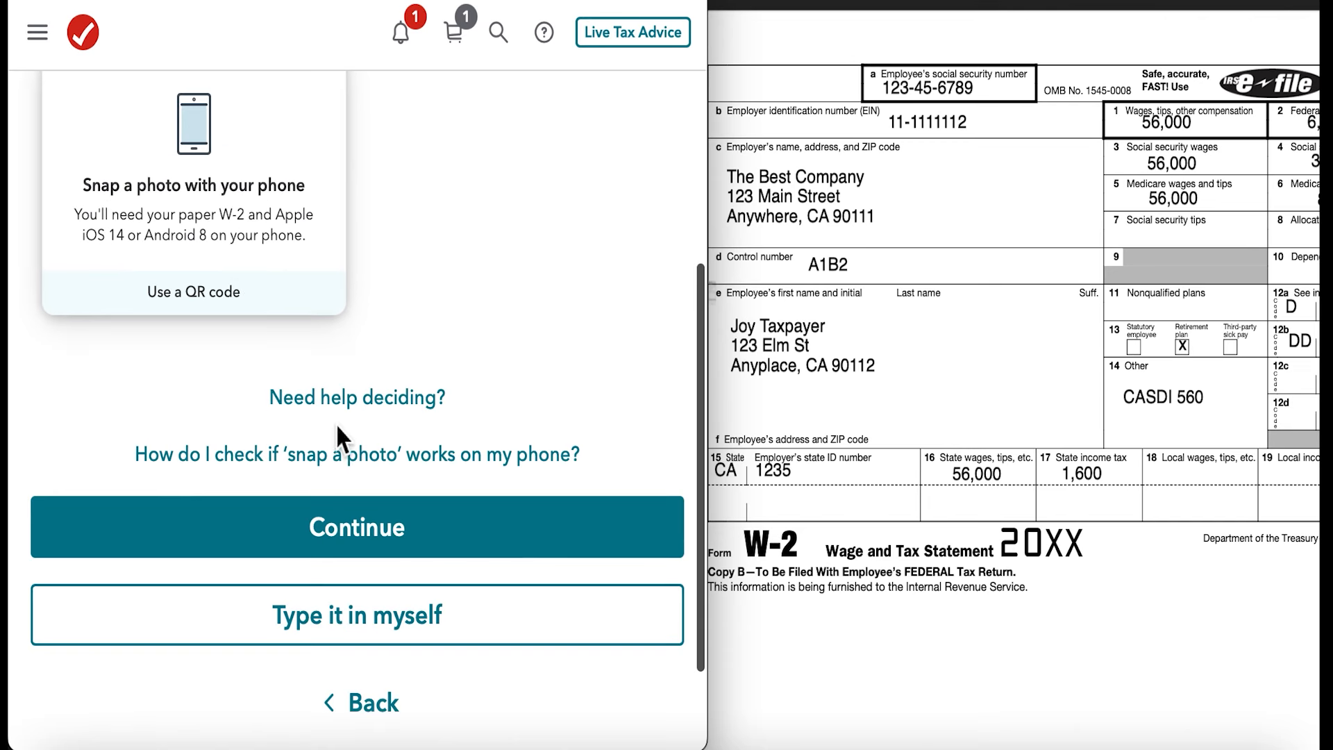
click(381, 629)
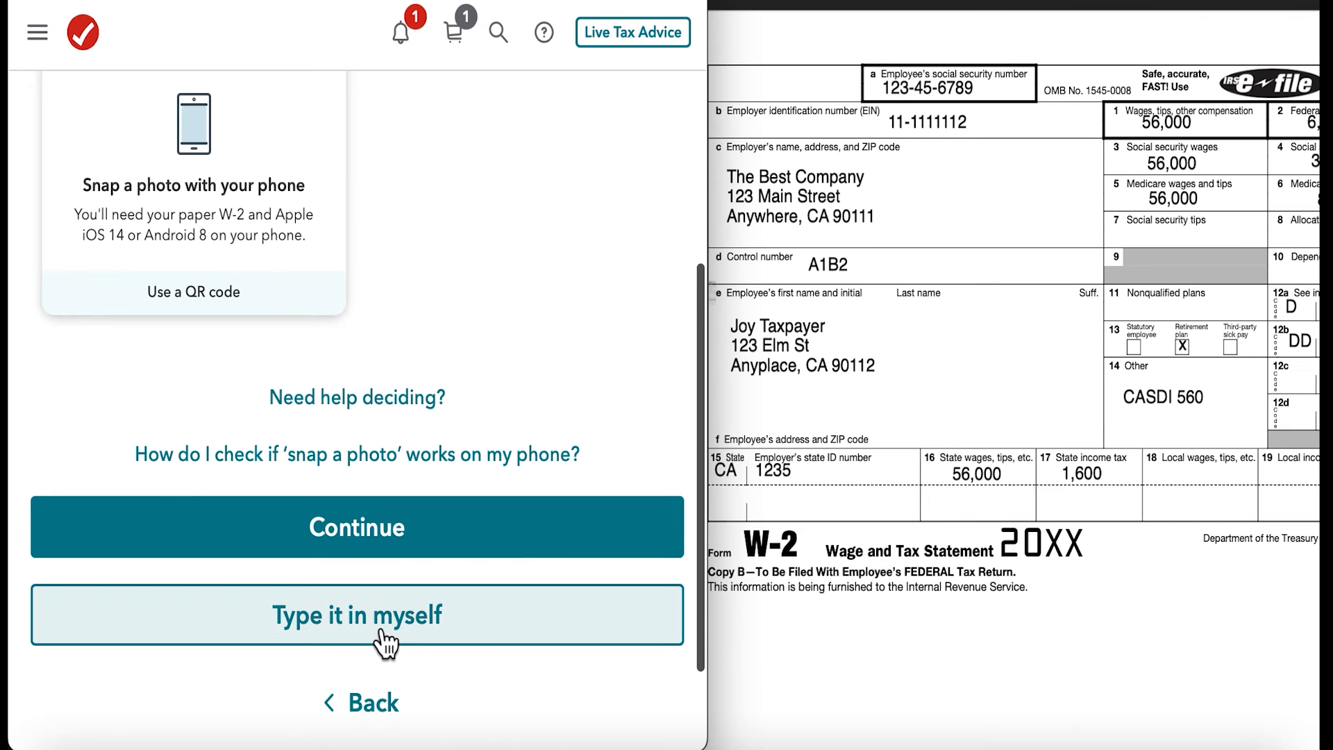
click(383, 643)
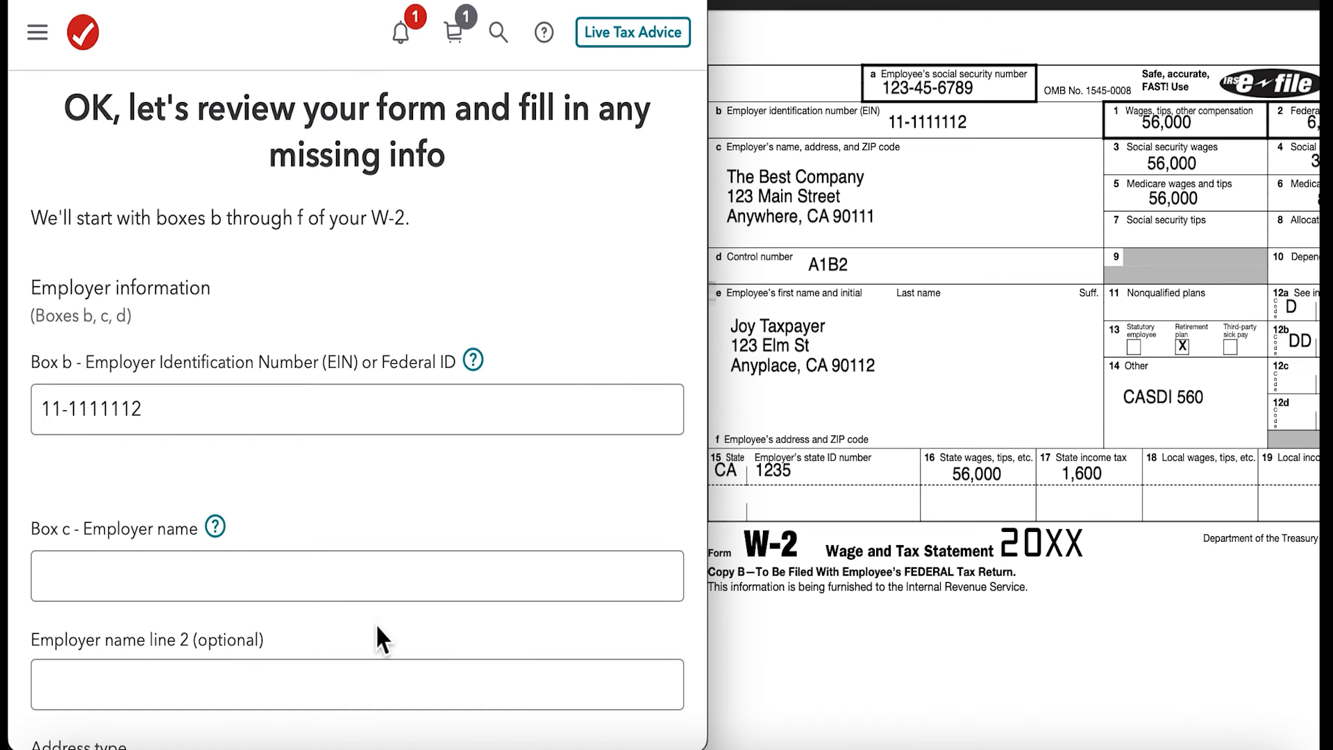
- Enter The Best Company as the employer name for box c of the W-2
scroll(377, 575, down, 4)
click(143, 319)
text(The BE)
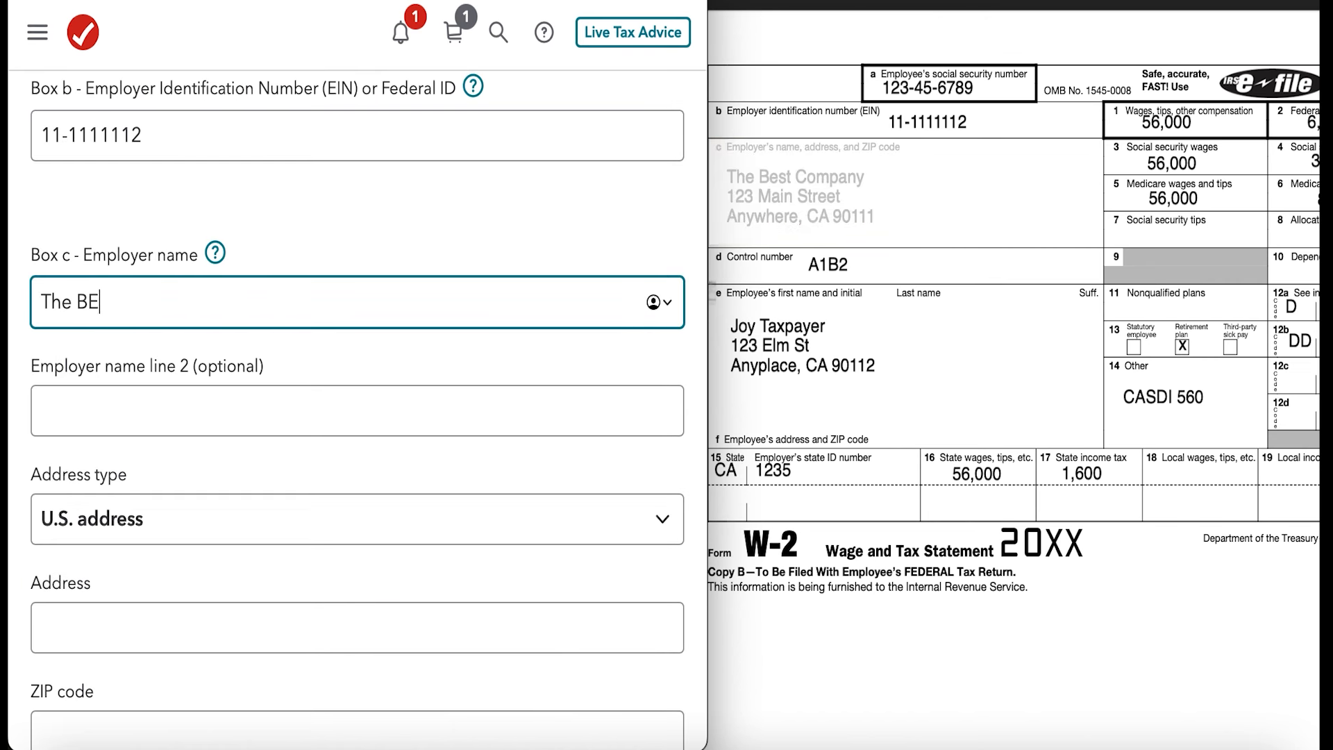
key(BackSpace)
text(est Company)
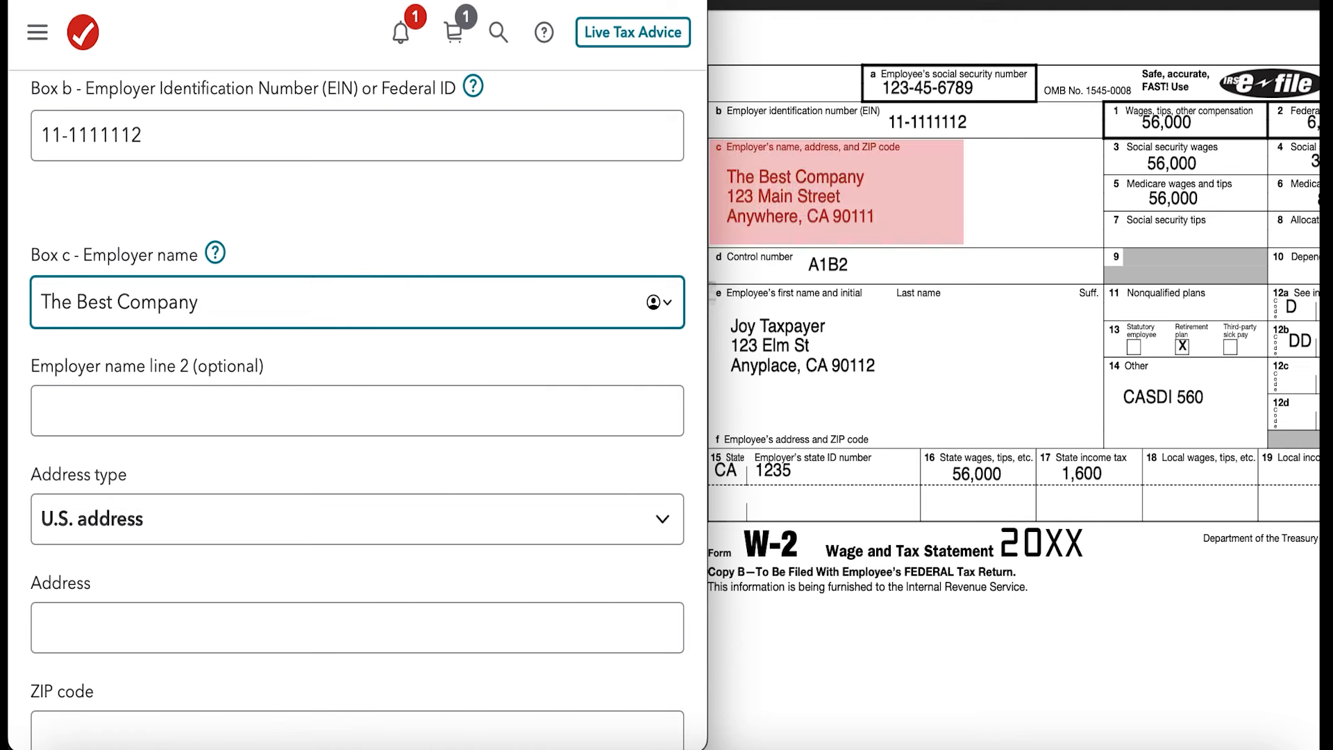
- Keep U.S. address as the employer's address type and enter the employer's street address
scroll(198, 465, down, 3)
click(211, 333)
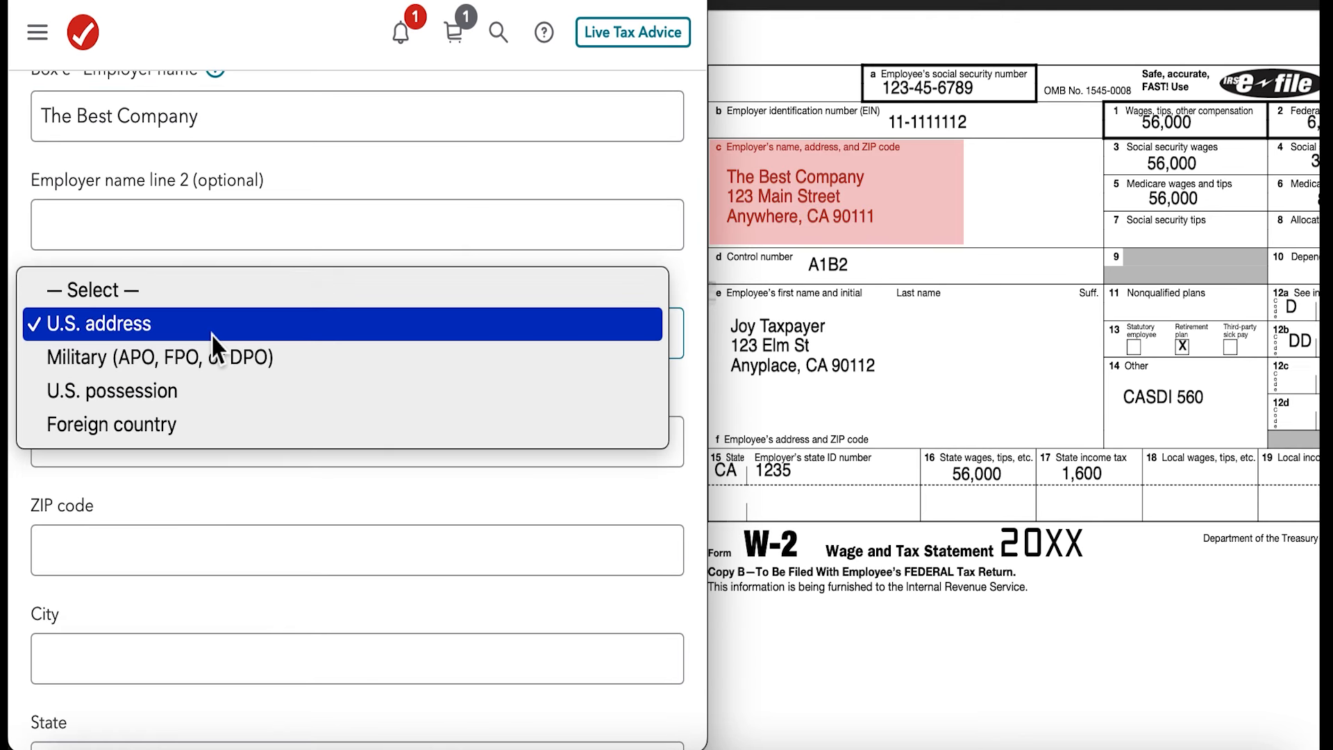
click(211, 334)
click(157, 444)
text(123 Main st)
- Fill in the employer's ZIP code, city and state, and continue with the optional control number left blank
click(125, 538)
text(90111)
key(Tab)
text(Anywhere)
scroll(235, 486, down, 4)
click(235, 472)
click(90, 640)
scroll(339, 360, down, 3)
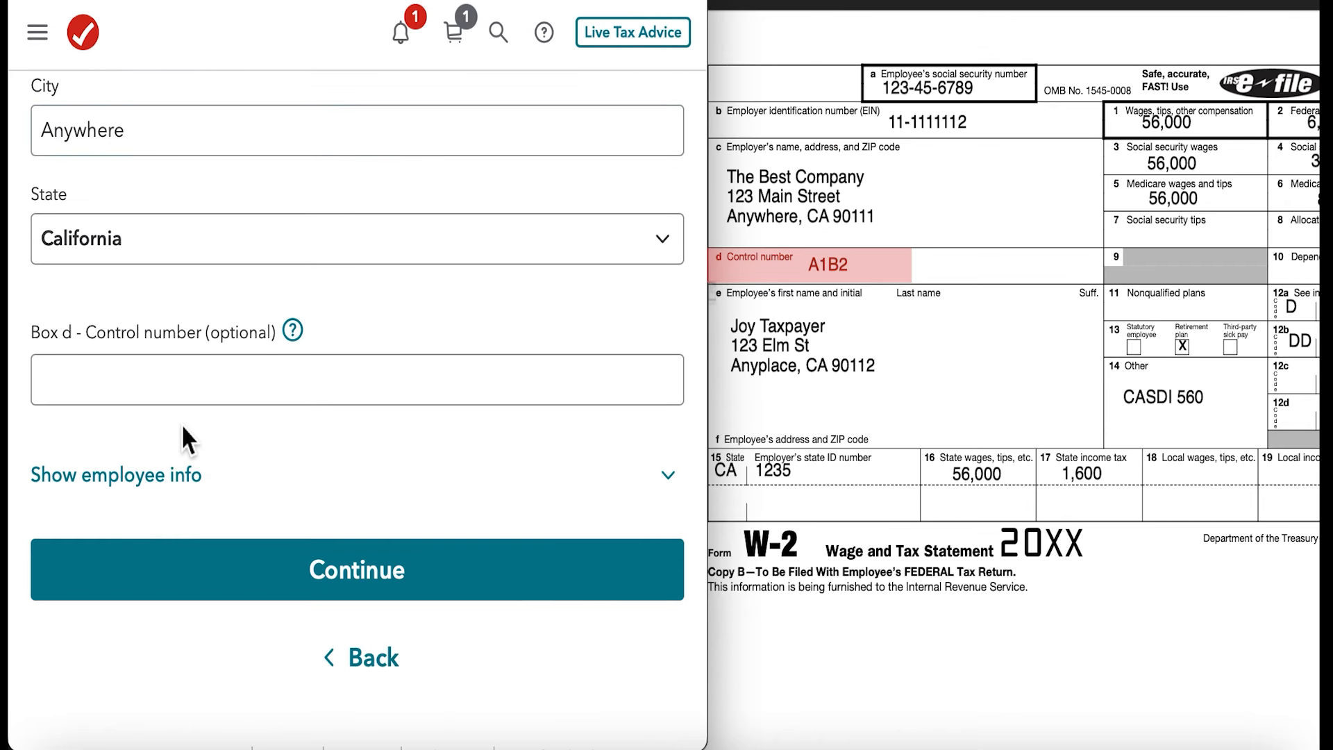
click(316, 571)
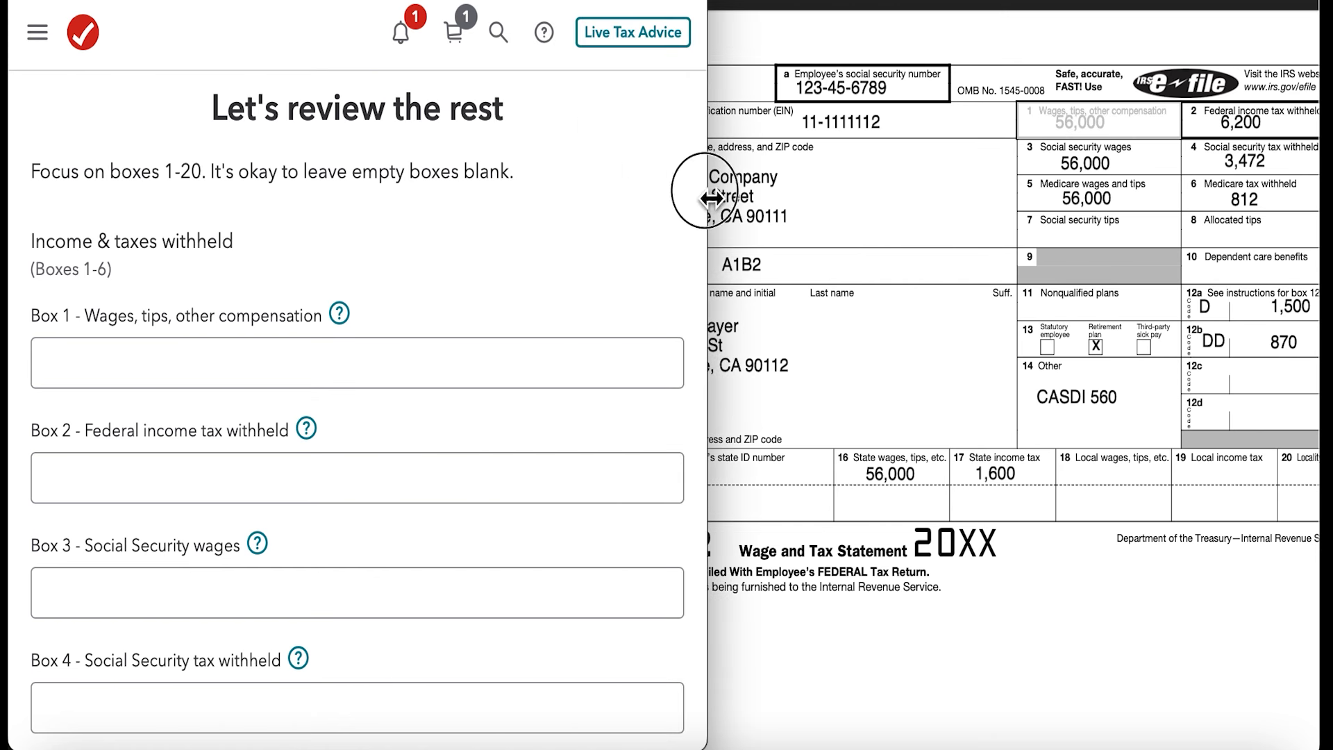
- Enter box 1 wages of $56,000 and box 2 federal income tax withheld of $6,200
click(236, 356)
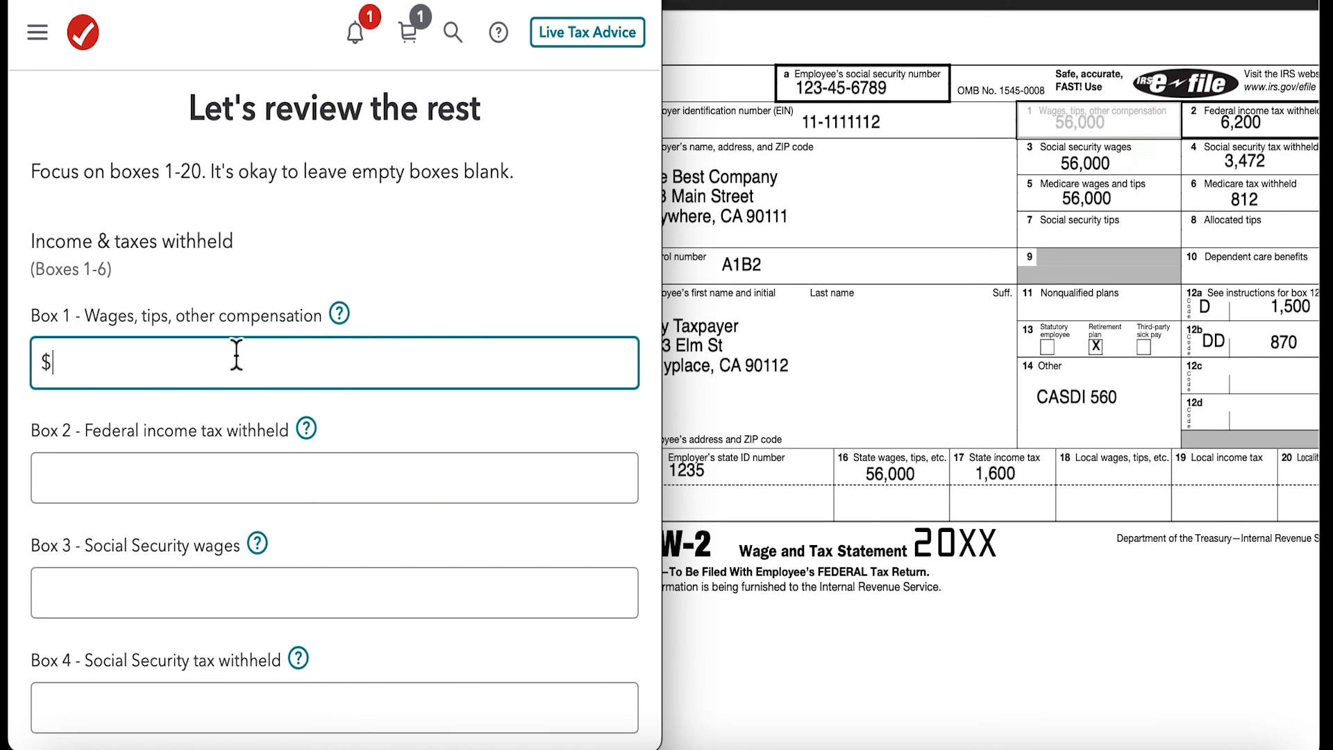
text(56000)
click(172, 486)
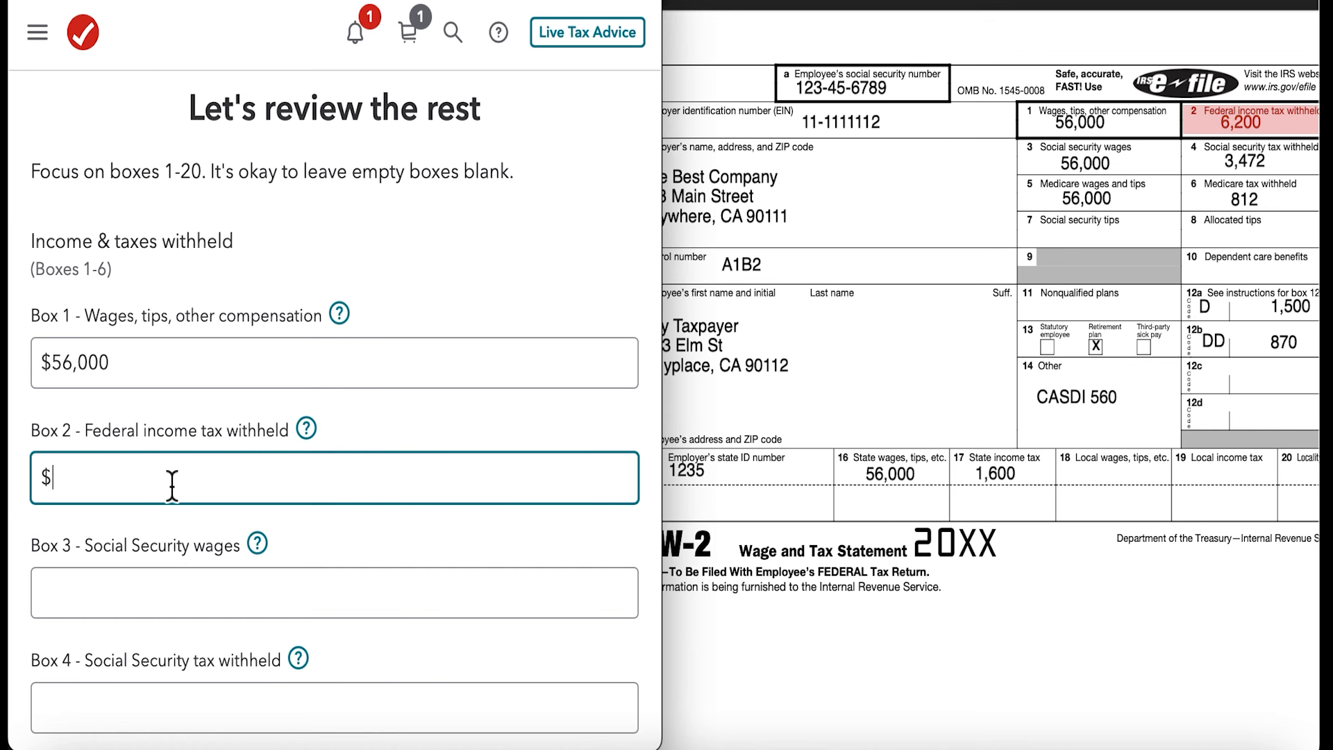
text(6,200)
- Enter box 3 Social Security wages of $56,000 and box 4 Social Security tax withheld of $3,472
click(149, 595)
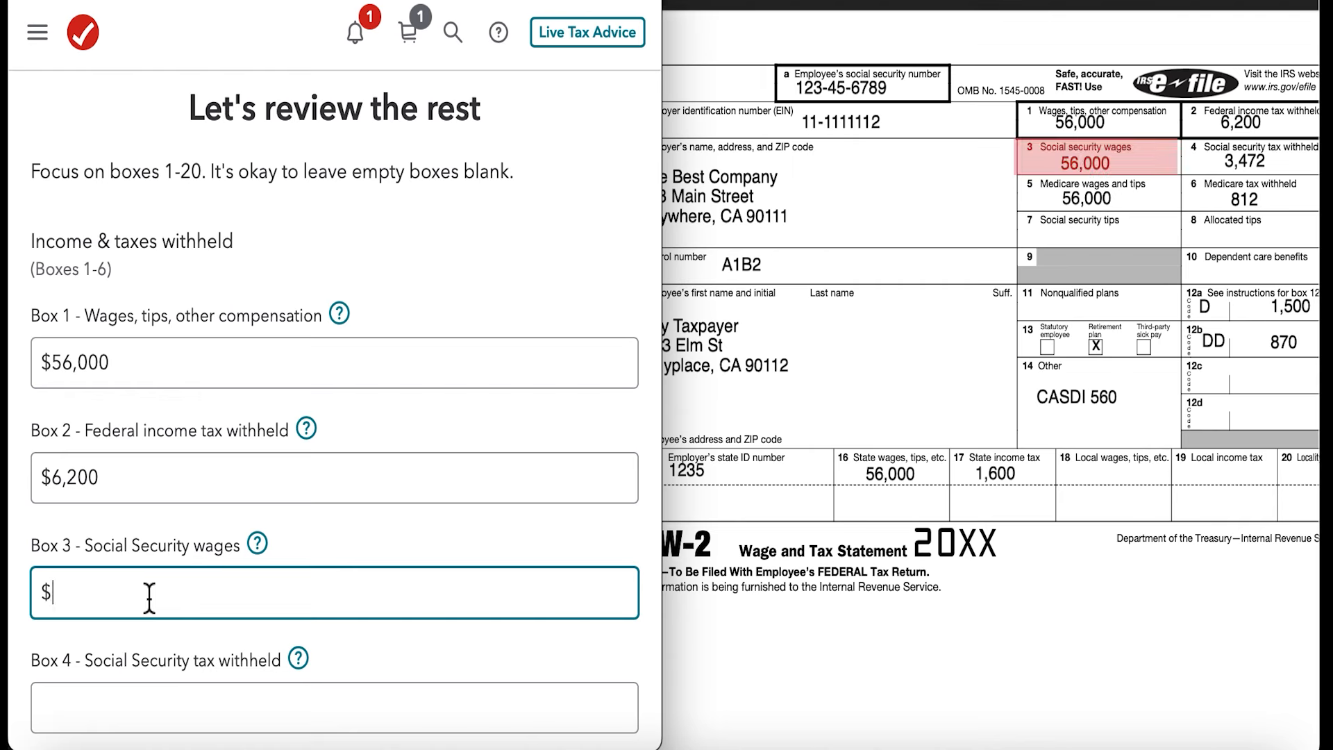
scroll(149, 597, down, 1)
scroll(148, 597, down, 4)
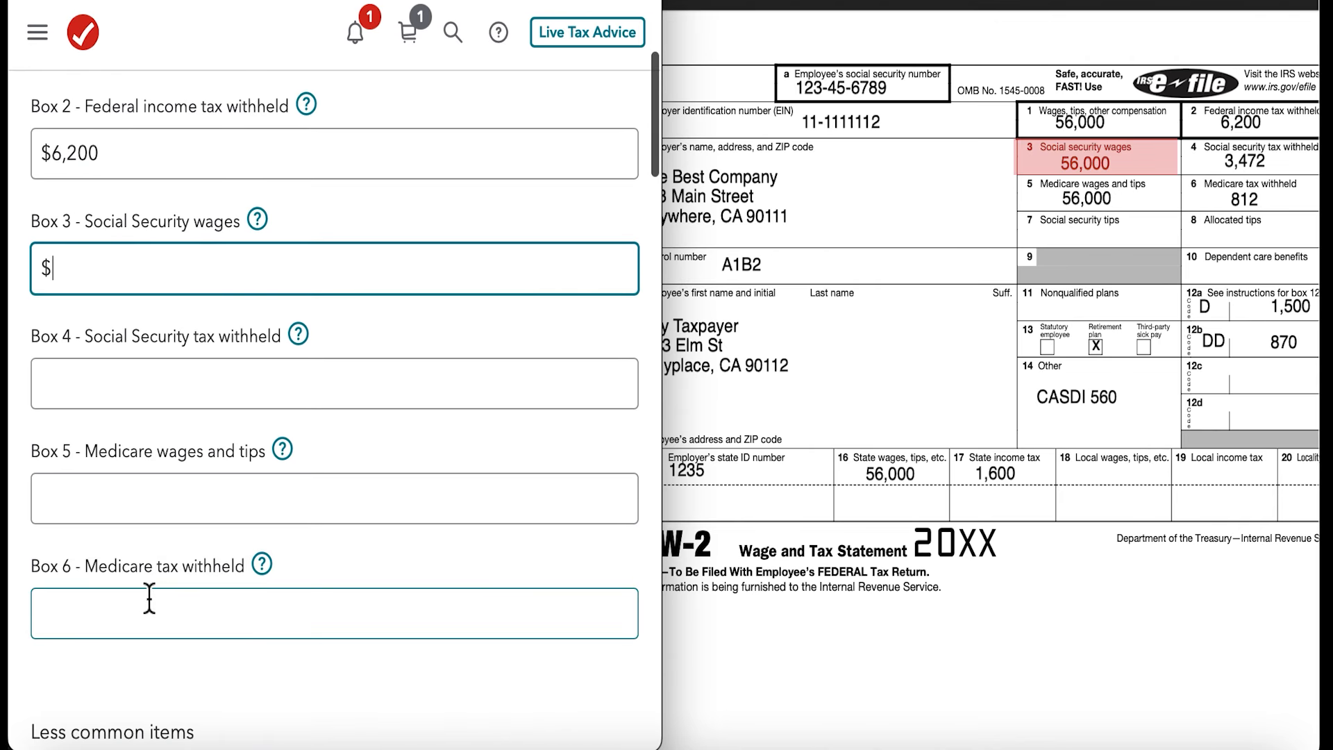
text(560000)
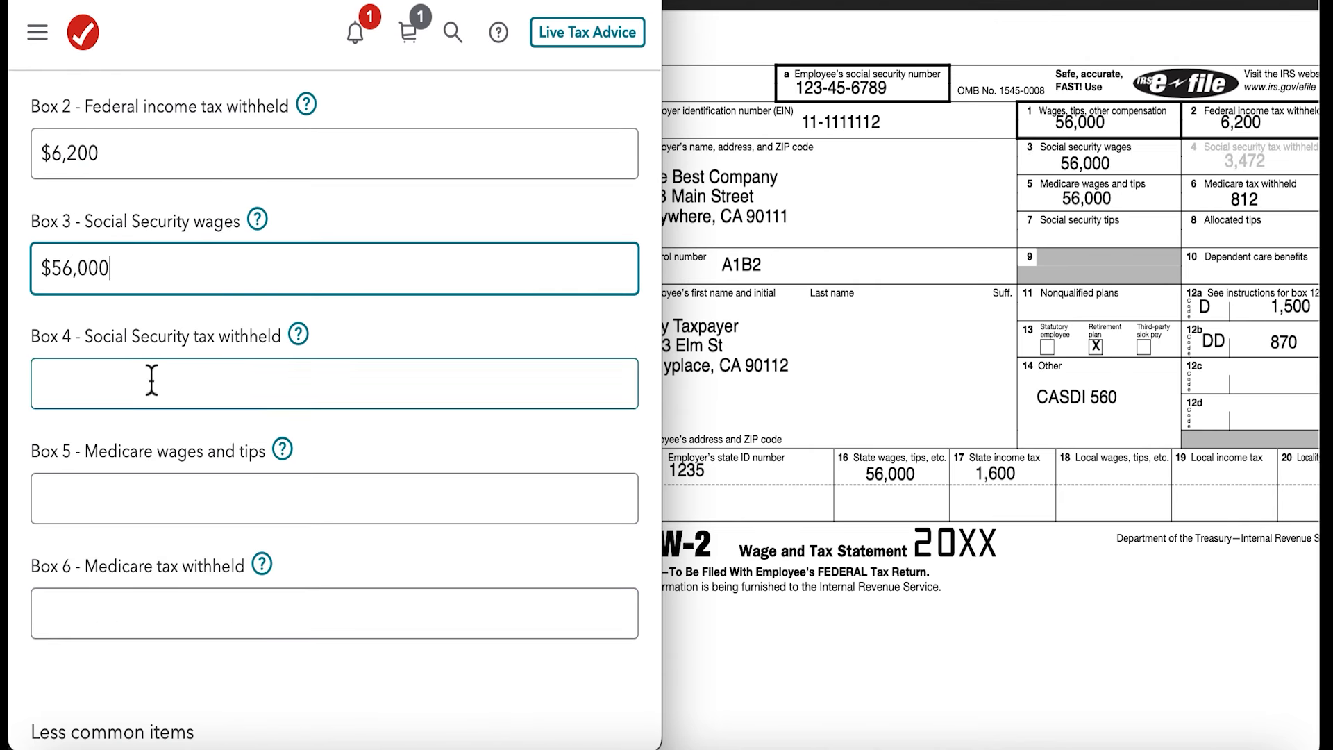
click(151, 380)
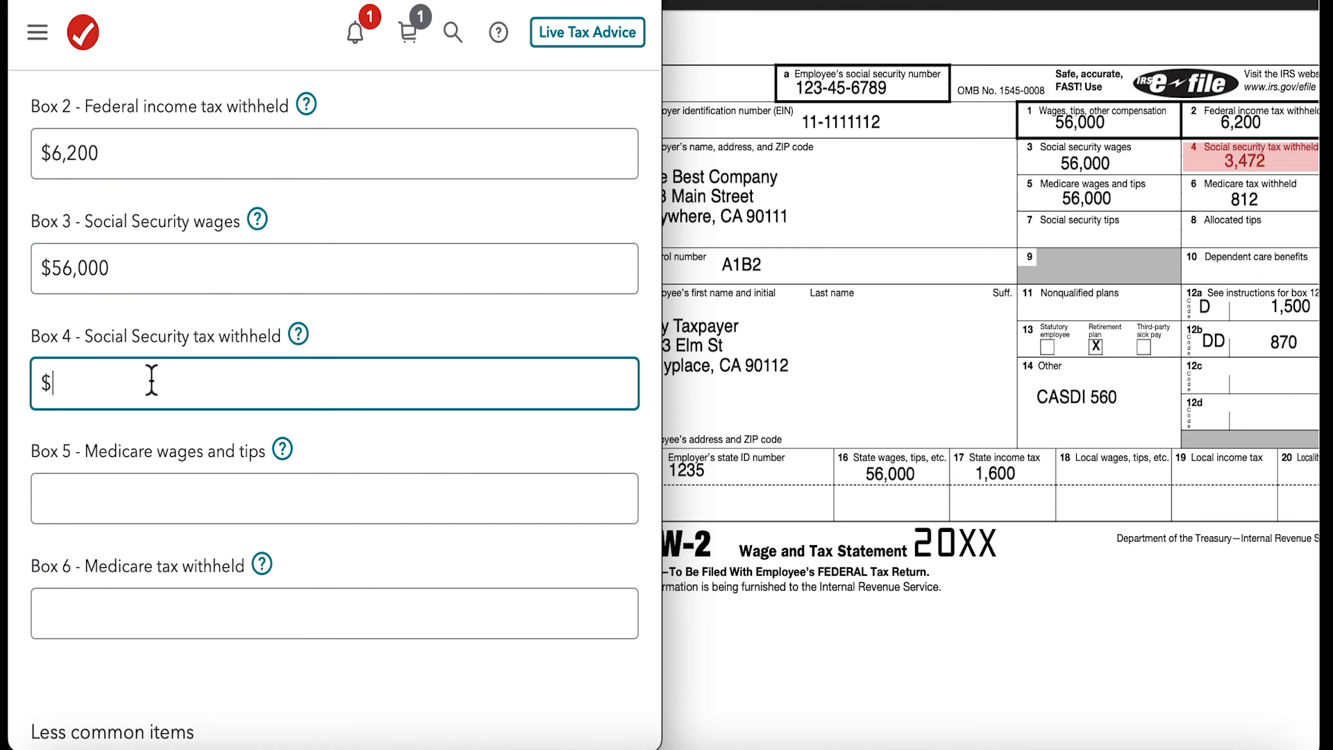
text(3472)
- Enter box 5 Medicare wages and tips of $56,000 and box 6 Medicare tax withheld of $812
click(98, 506)
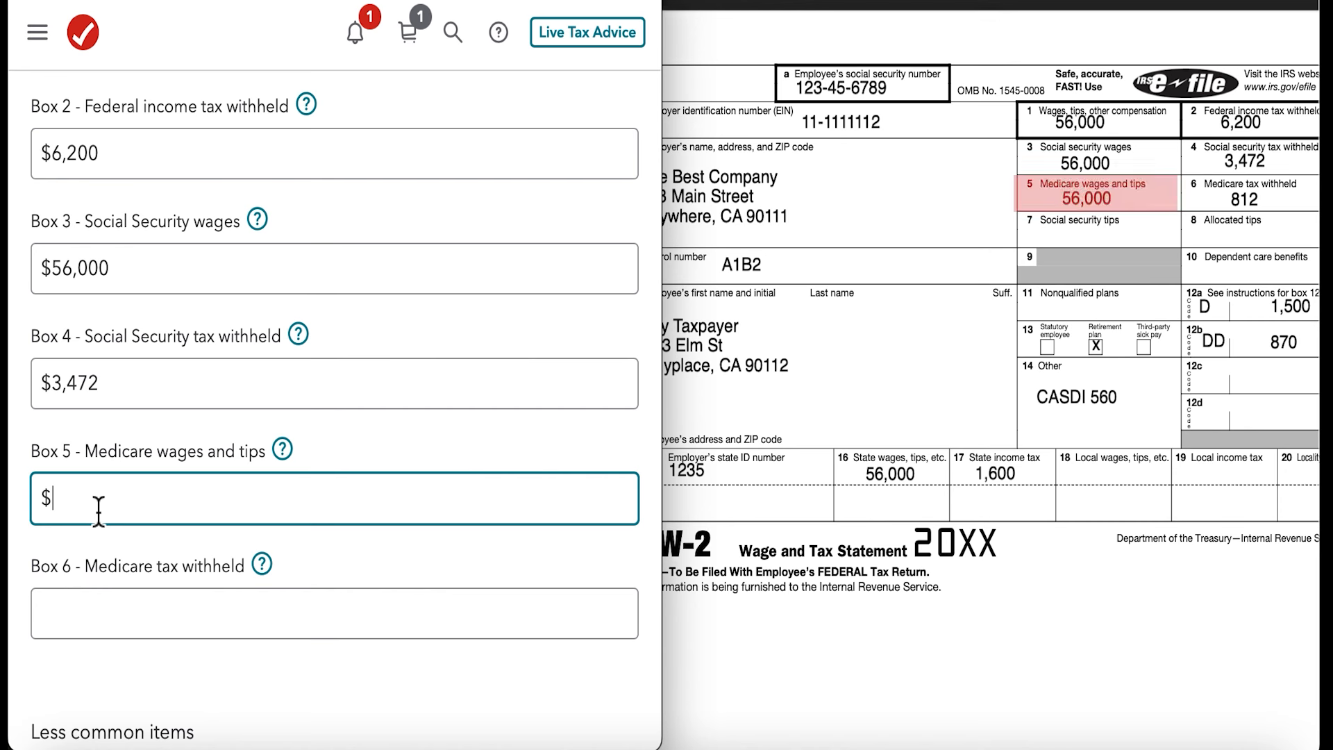
text(560000)
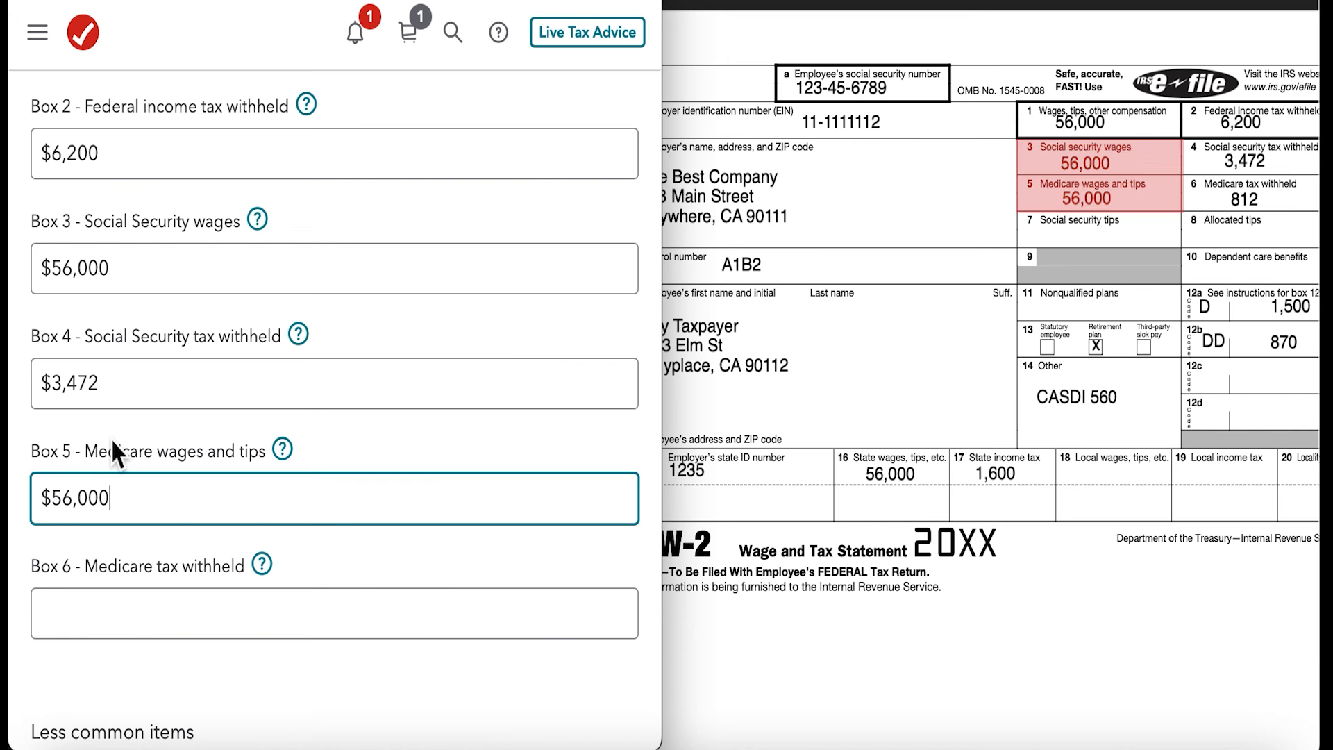
scroll(192, 307, up, 2)
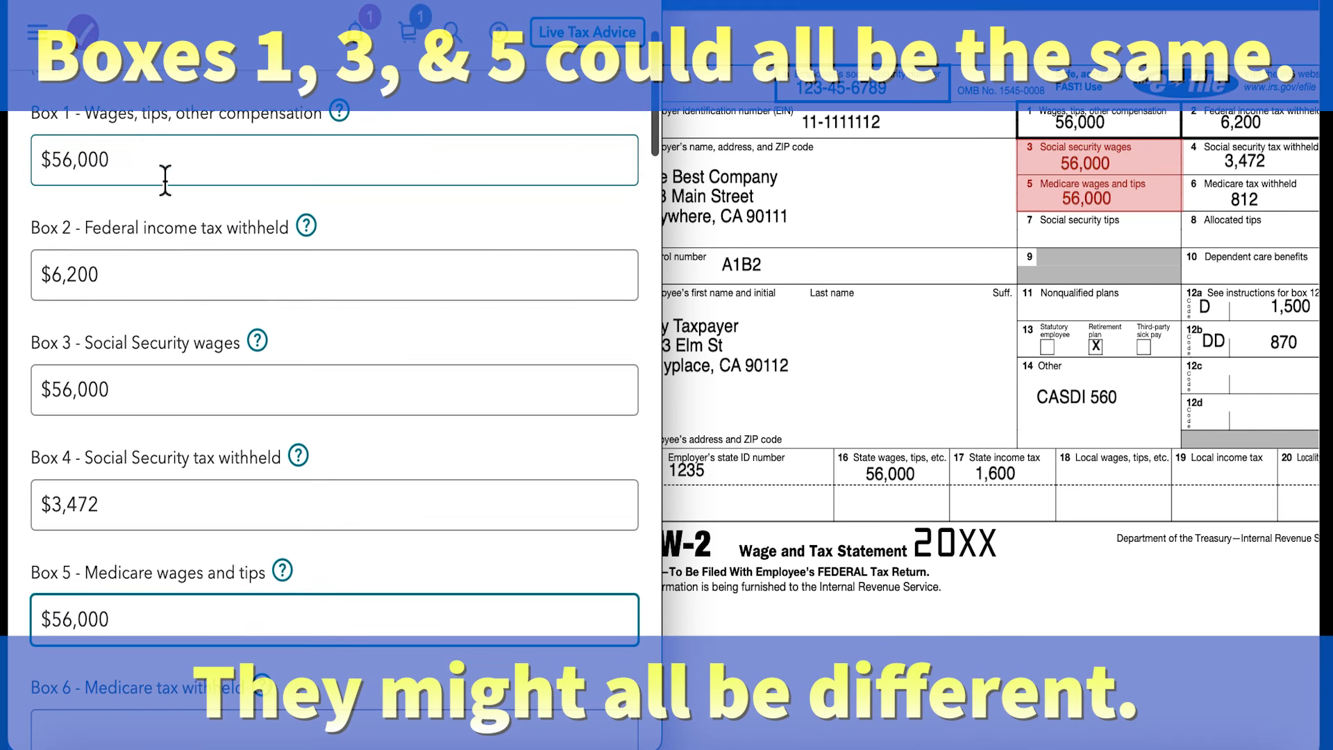
scroll(197, 390, down, 1)
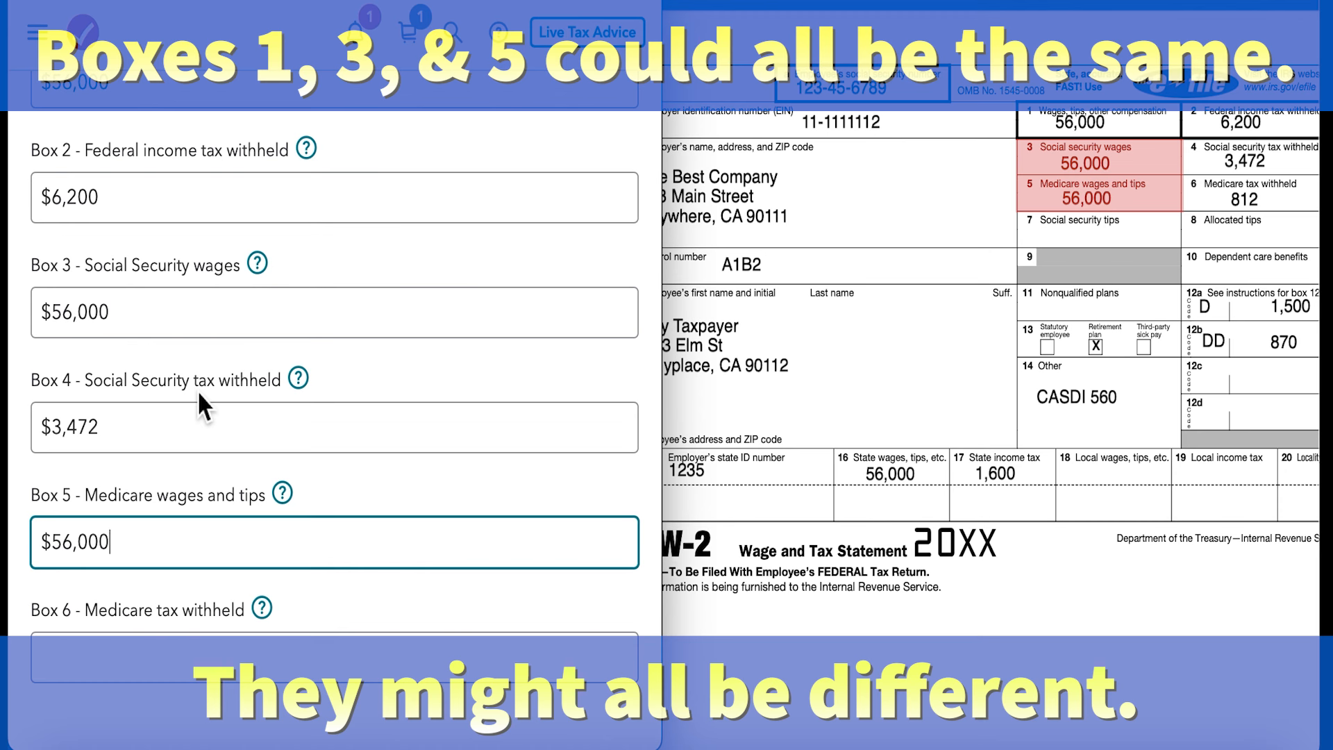
scroll(419, 390, down, 3)
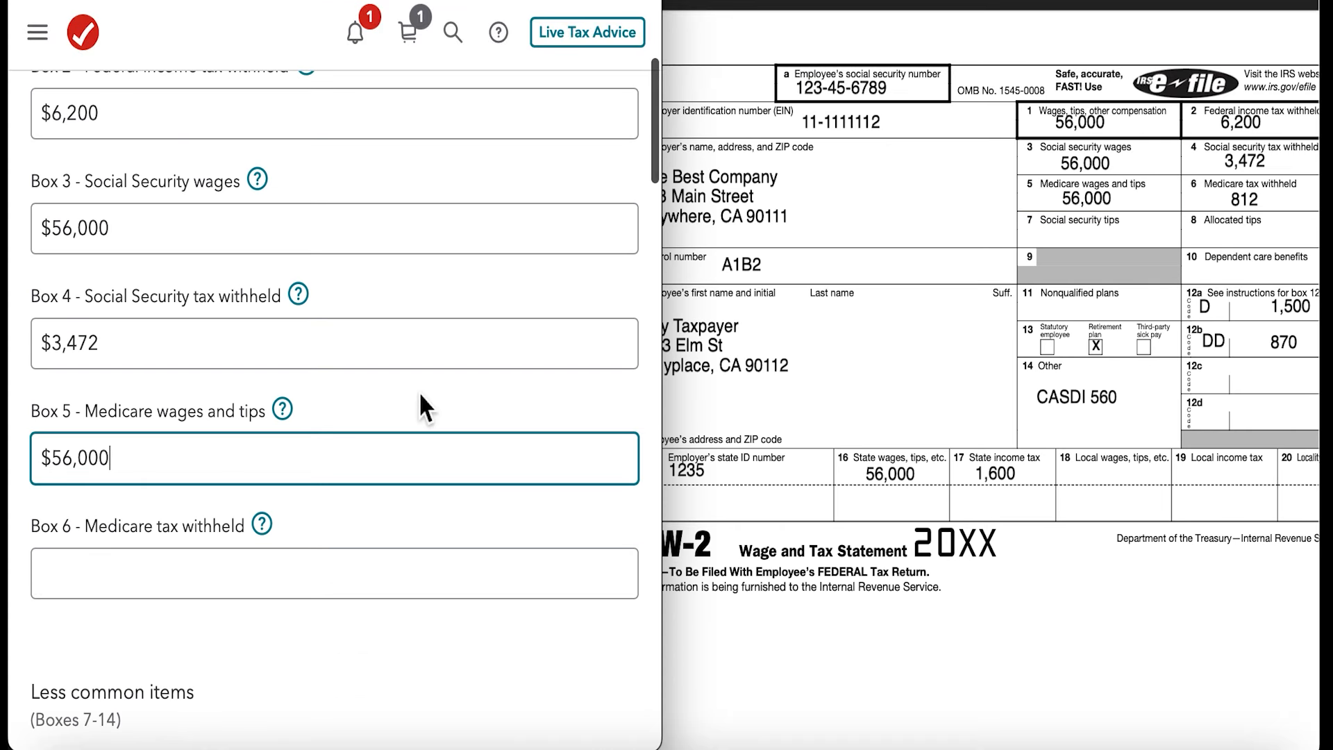
click(173, 493)
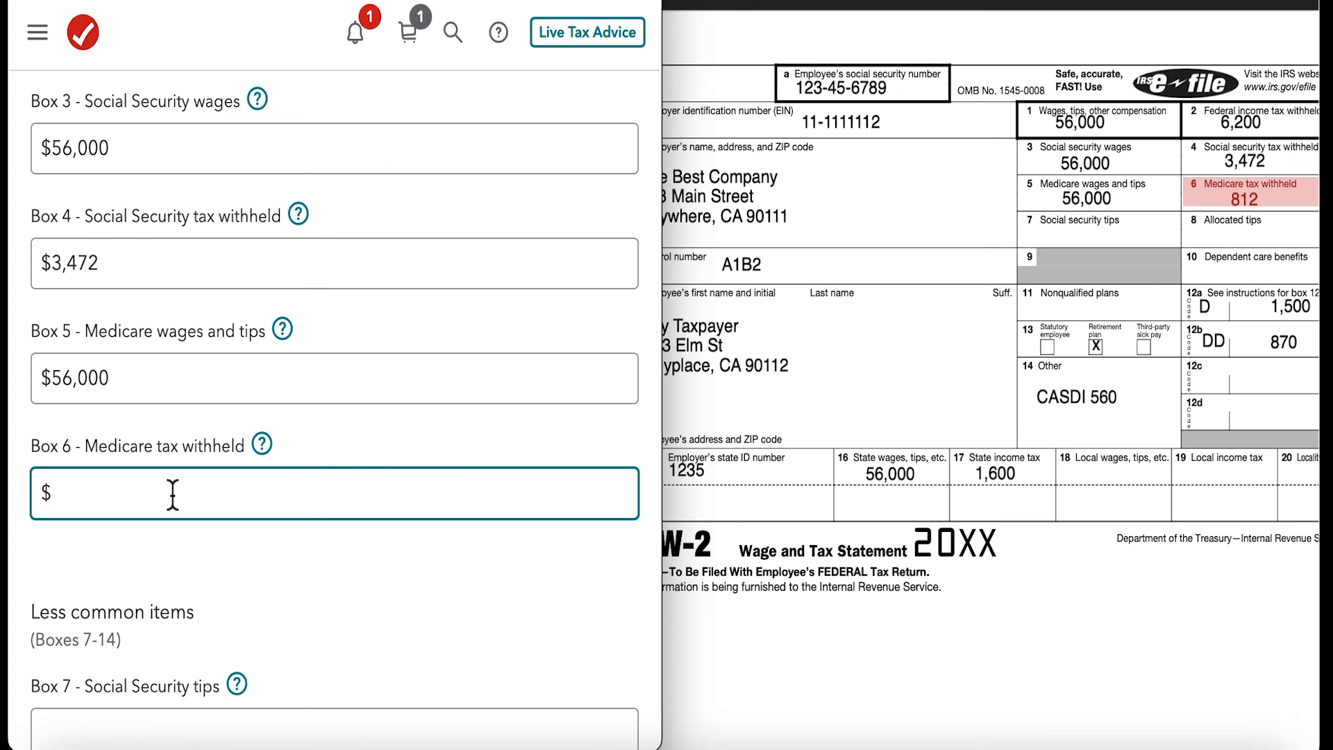
text(812)
- Check the less common items in boxes 7, 8, 10 and 11 against the W-2, leaving them blank
scroll(351, 500, down, 8)
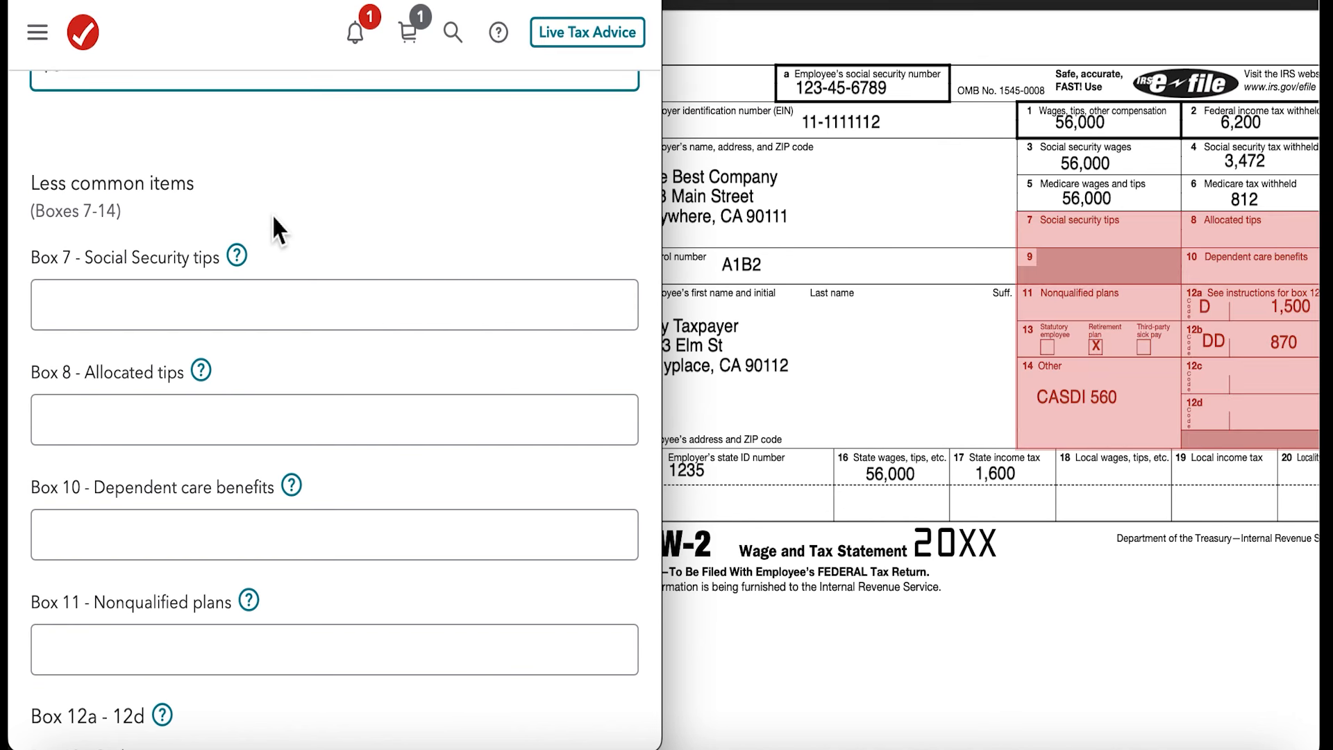
click(94, 297)
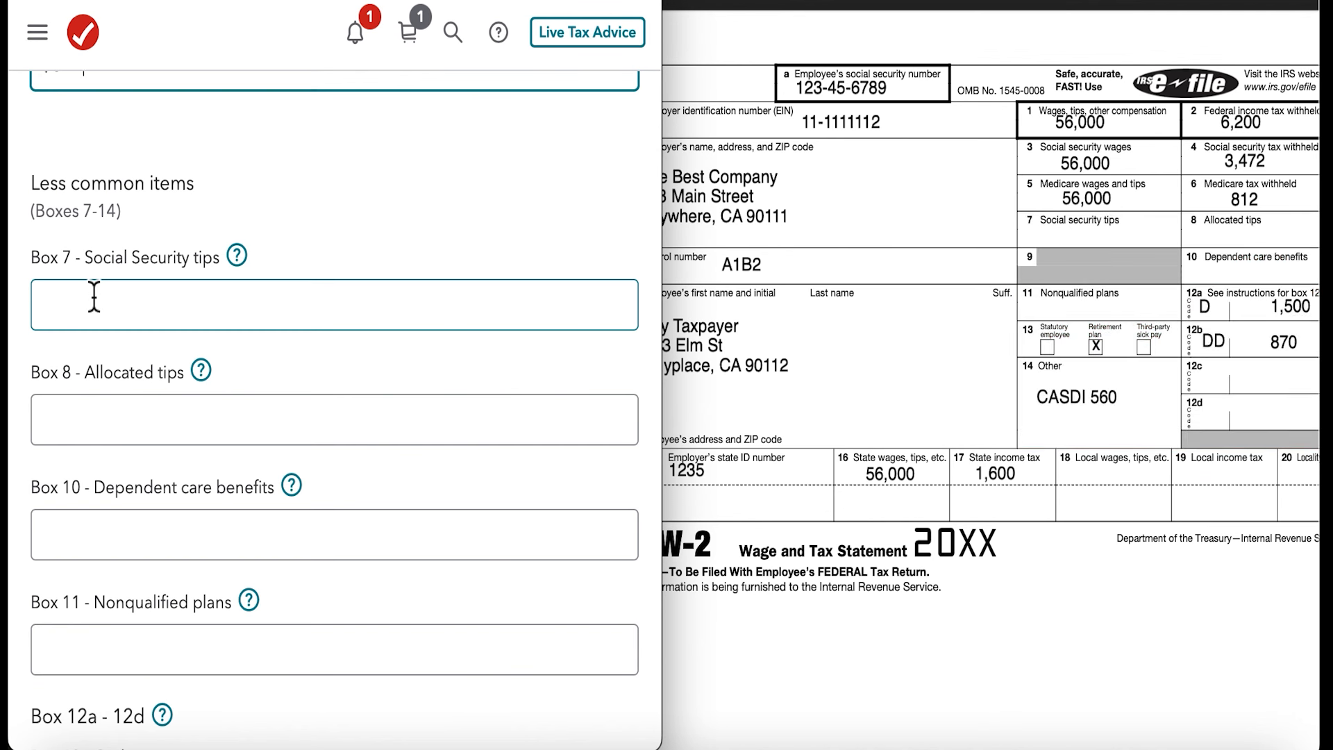
click(105, 415)
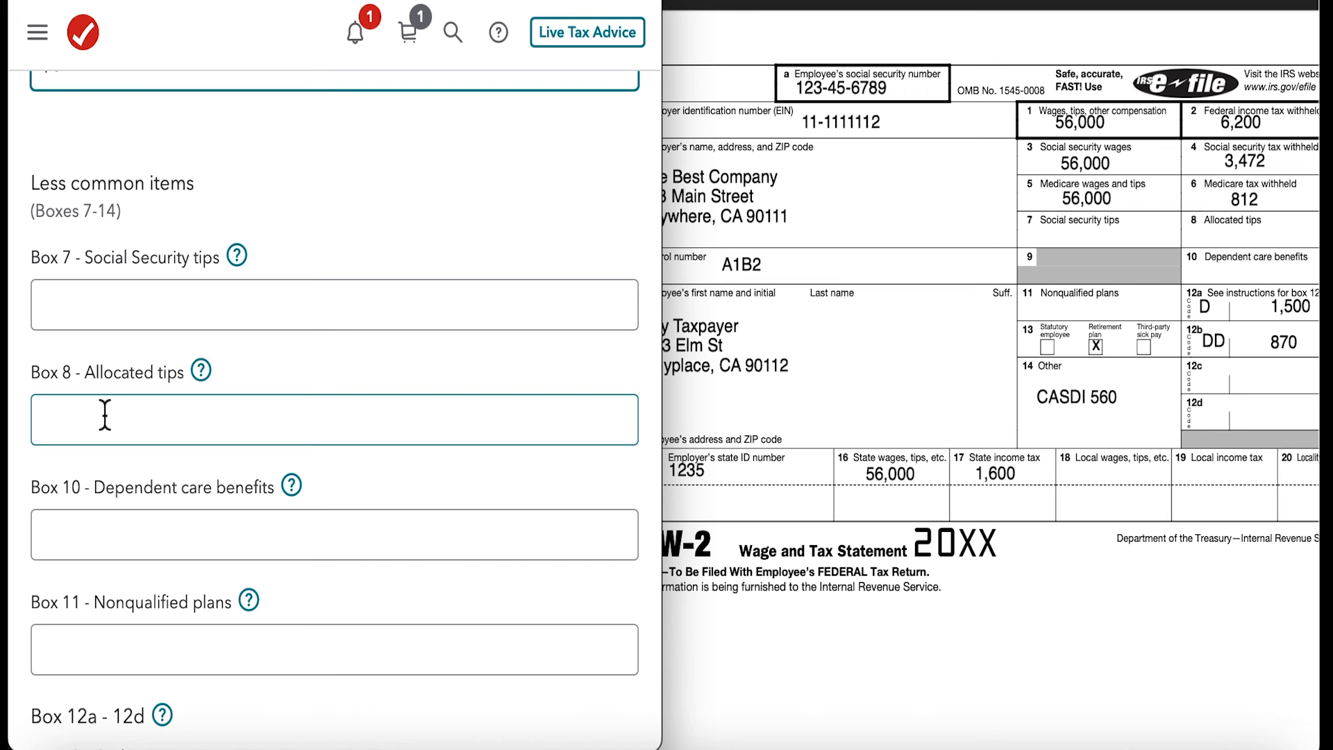
scroll(397, 431, down, 1)
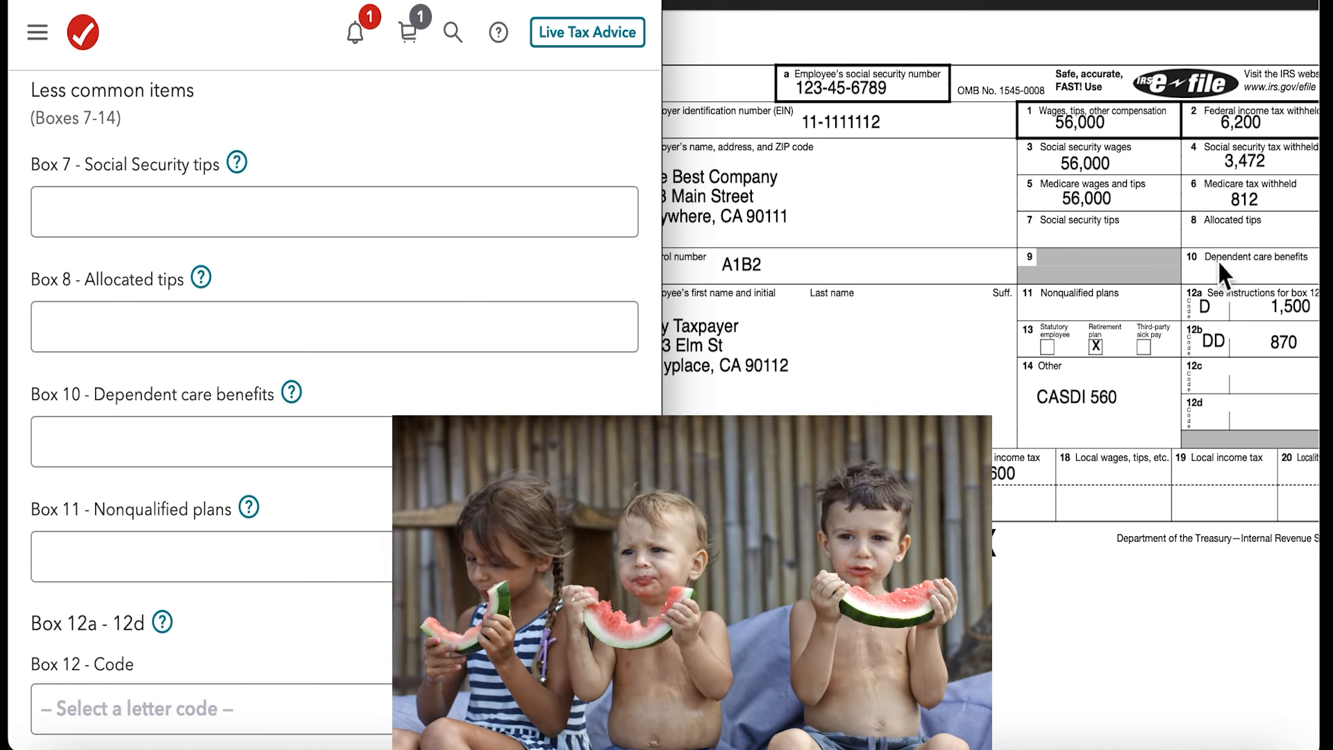
scroll(461, 407, down, 2)
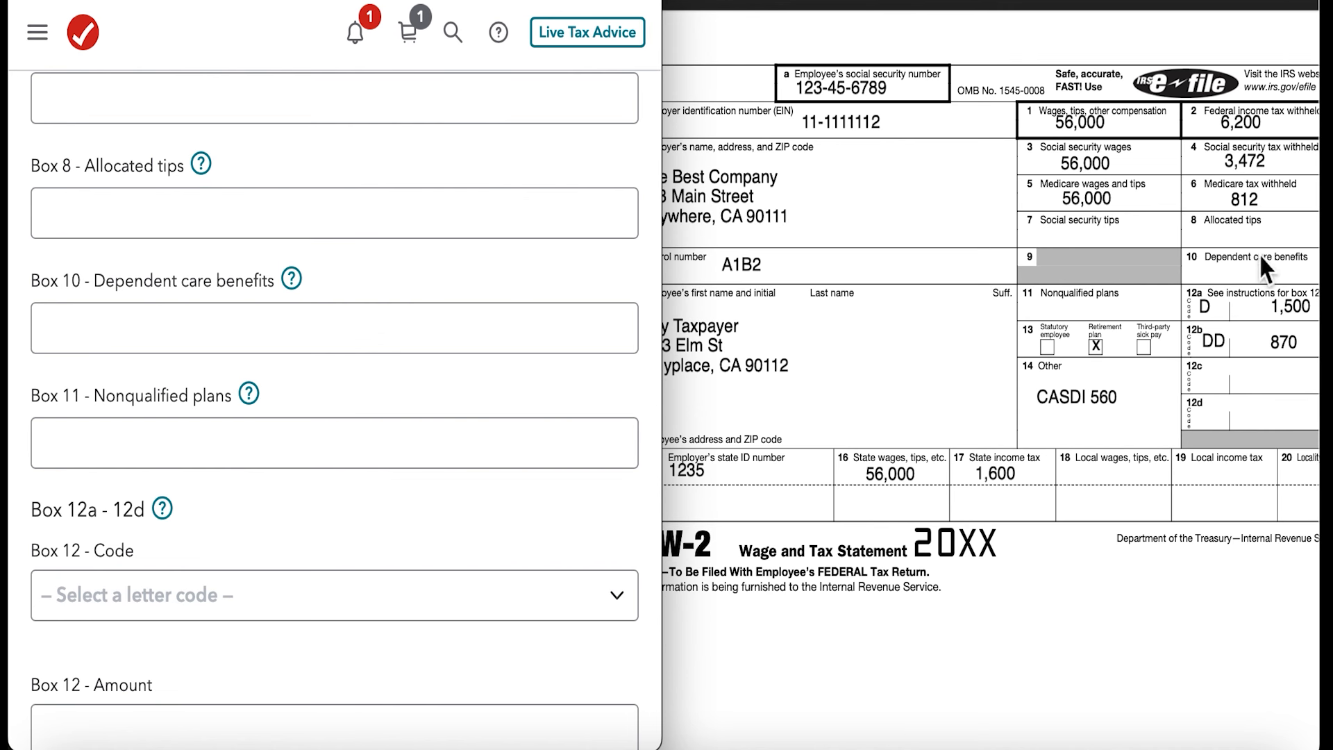
scroll(1215, 336, down, 1)
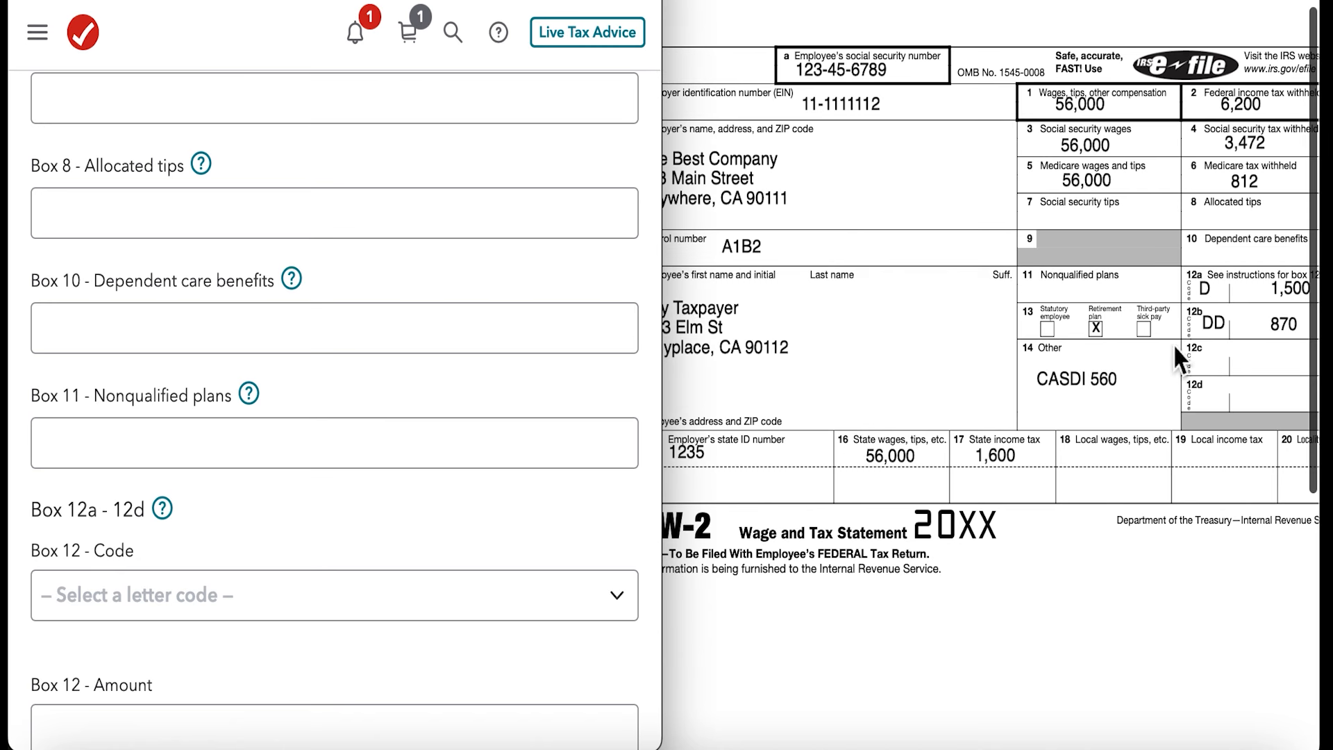
scroll(387, 438, down, 2)
scroll(388, 438, down, 1)
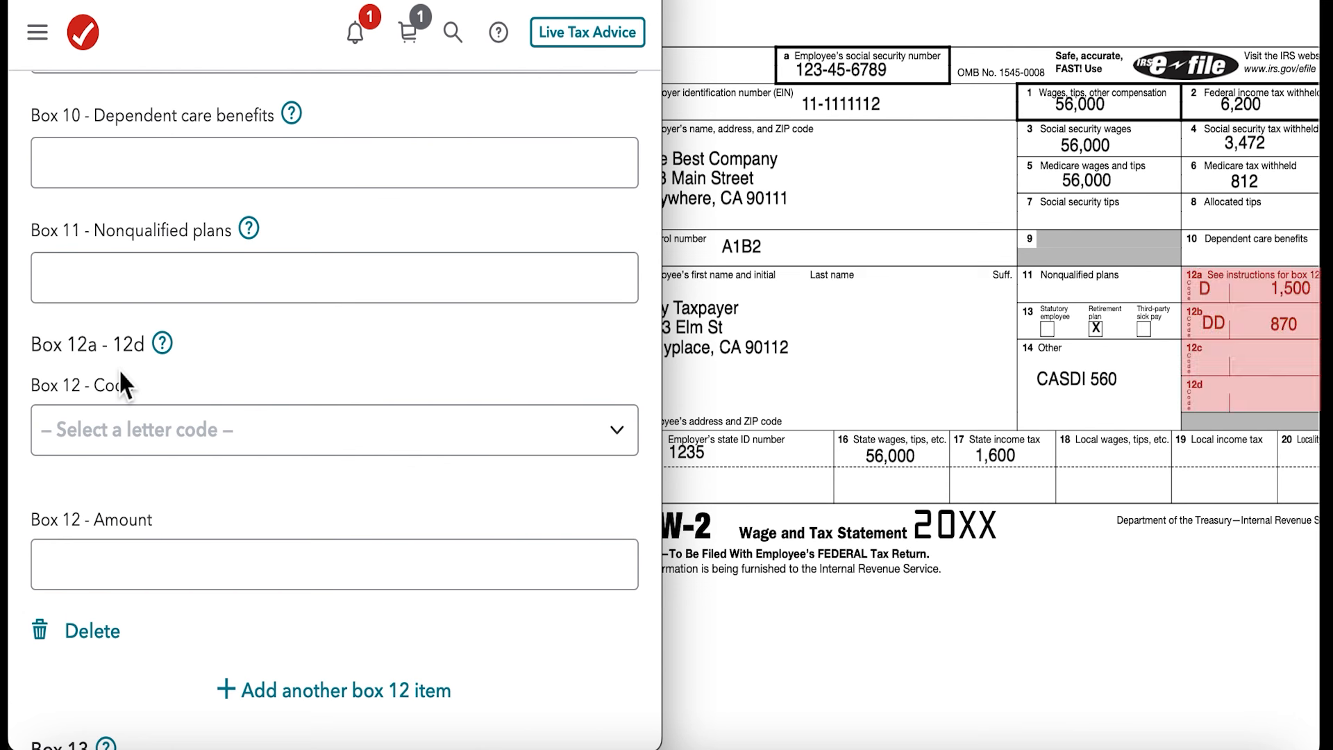
- Record the first box 12 item with code D, Elective deferrals to 401(k), and an amount of $1,500
click(221, 435)
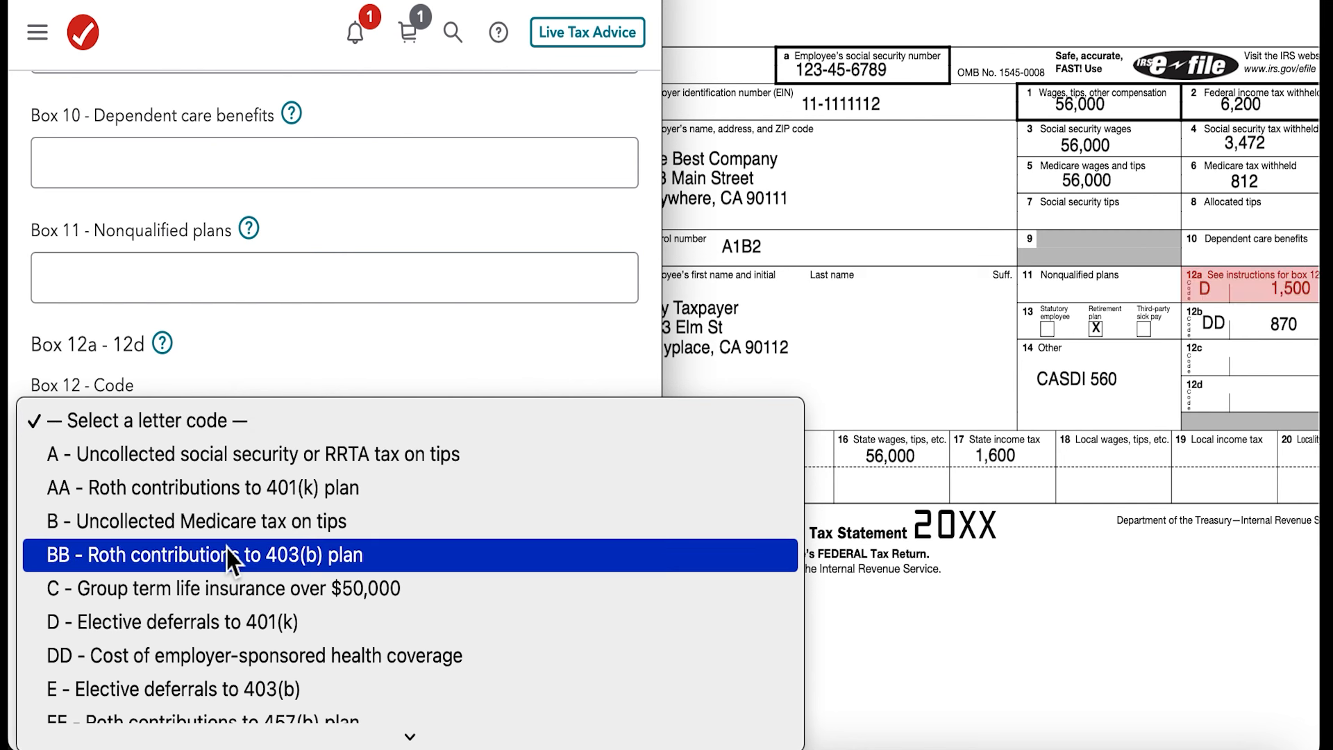
click(217, 622)
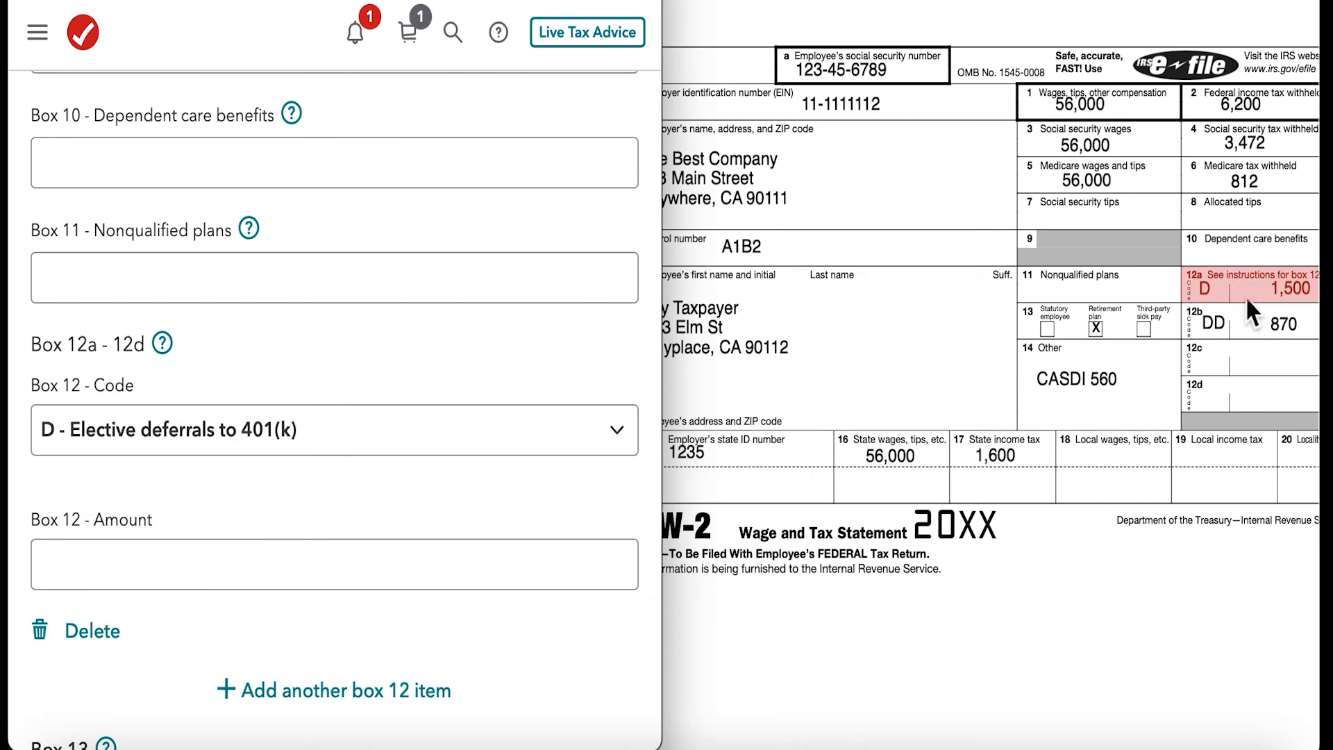
click(319, 561)
scroll(319, 563, down, 3)
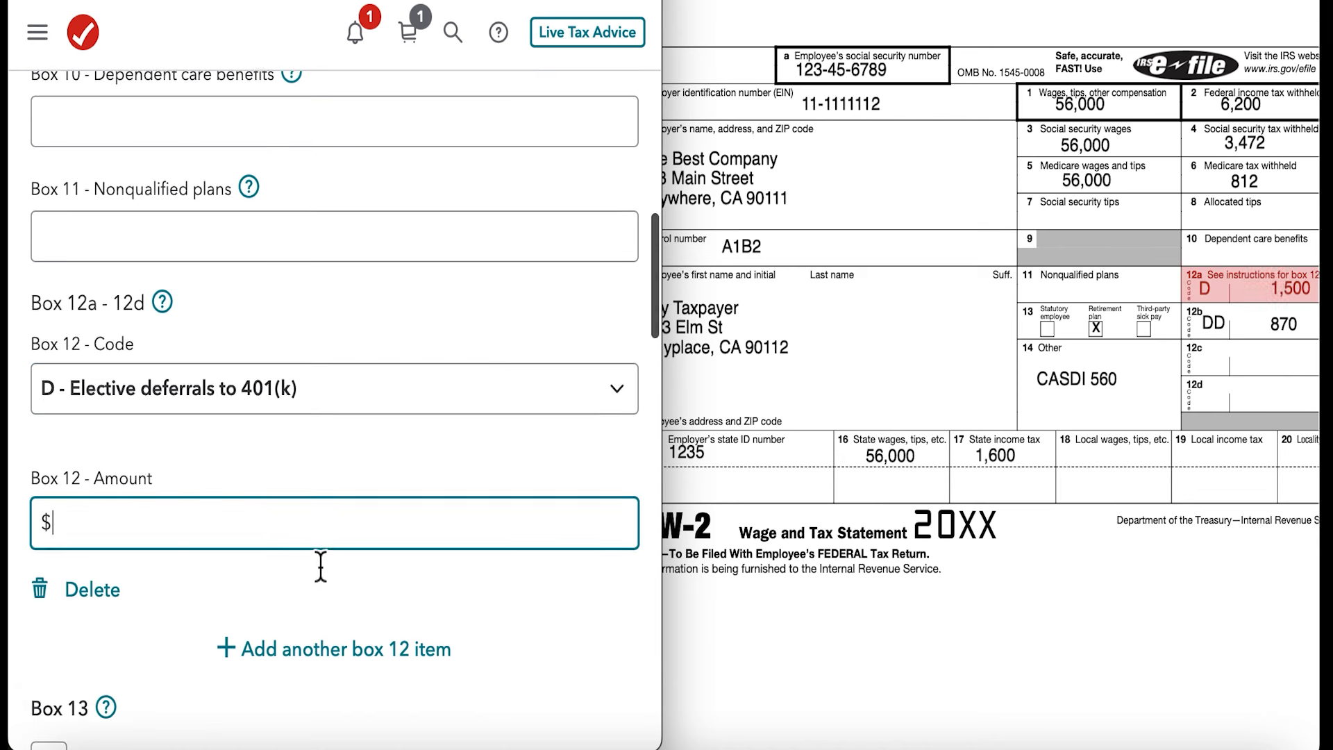
text(1500)
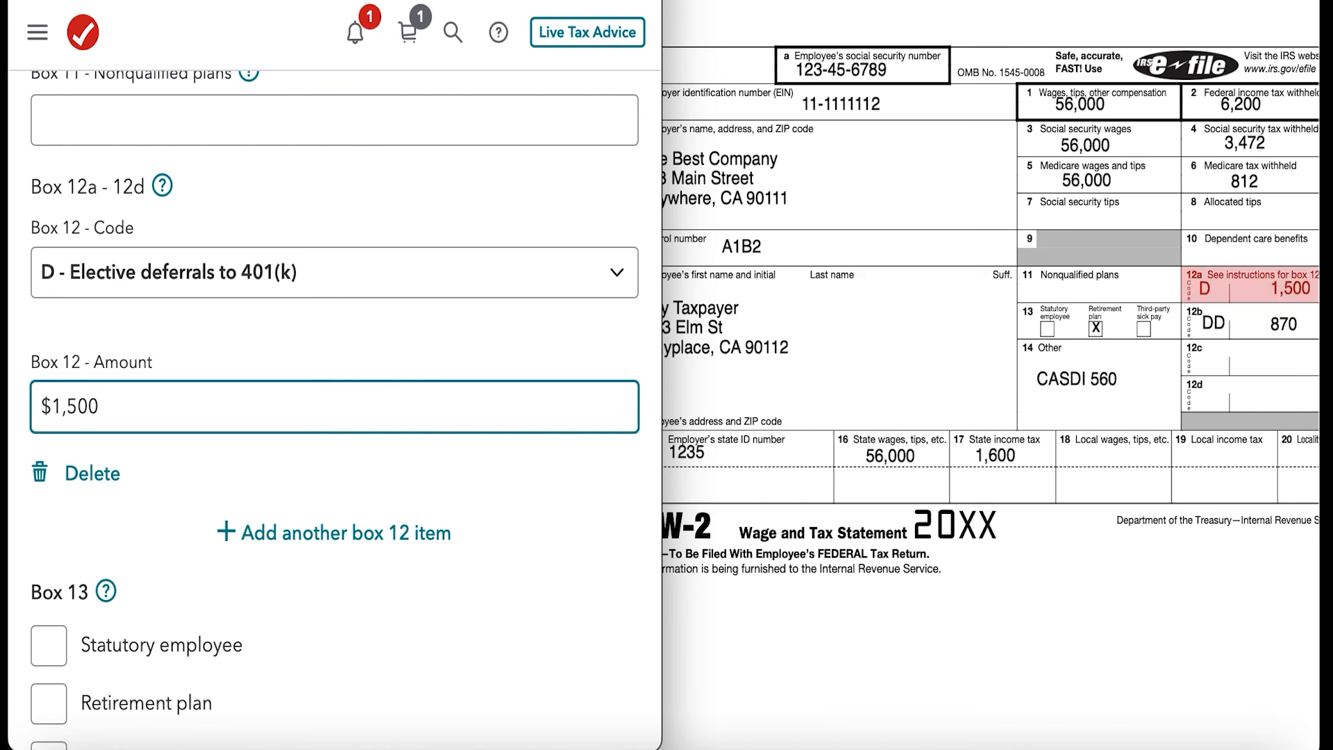
- Add a second box 12 item with code DD, Cost of employer-sponsored health coverage, and an amount of $870
click(318, 535)
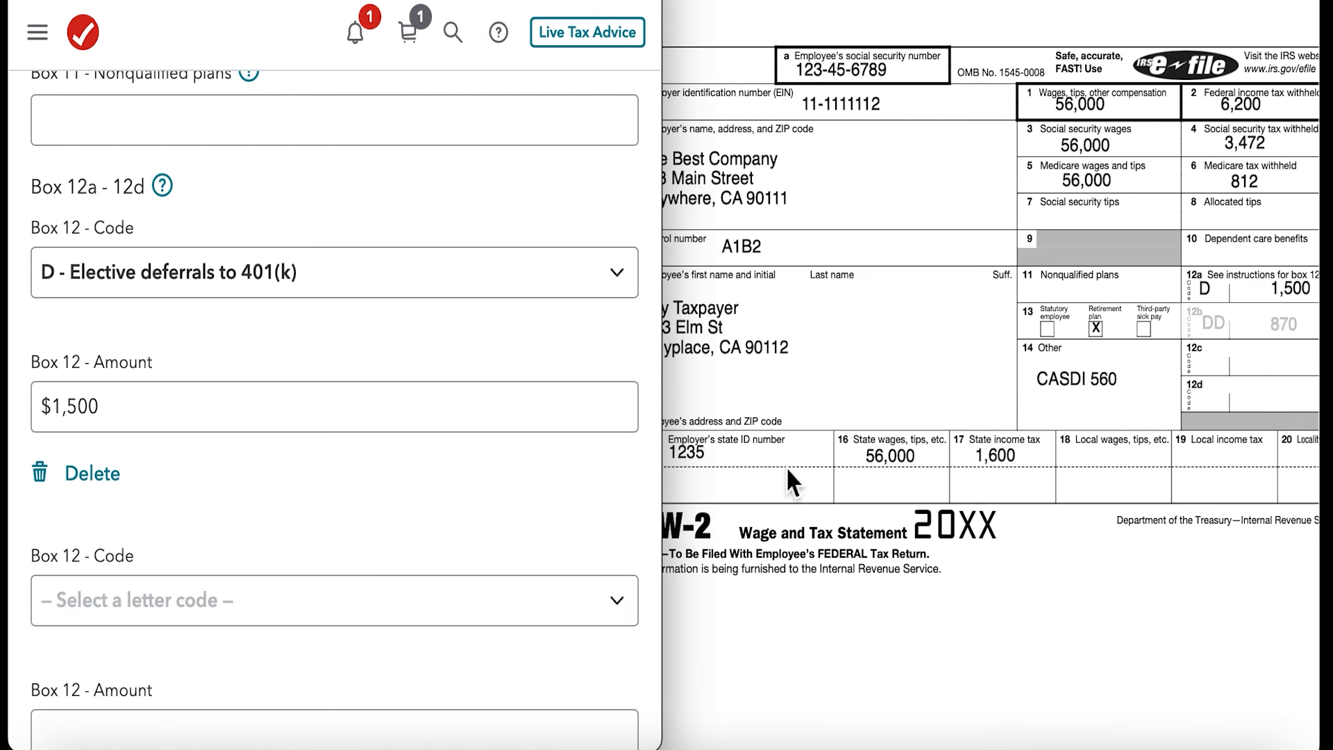
scroll(631, 594, down, 1)
click(615, 540)
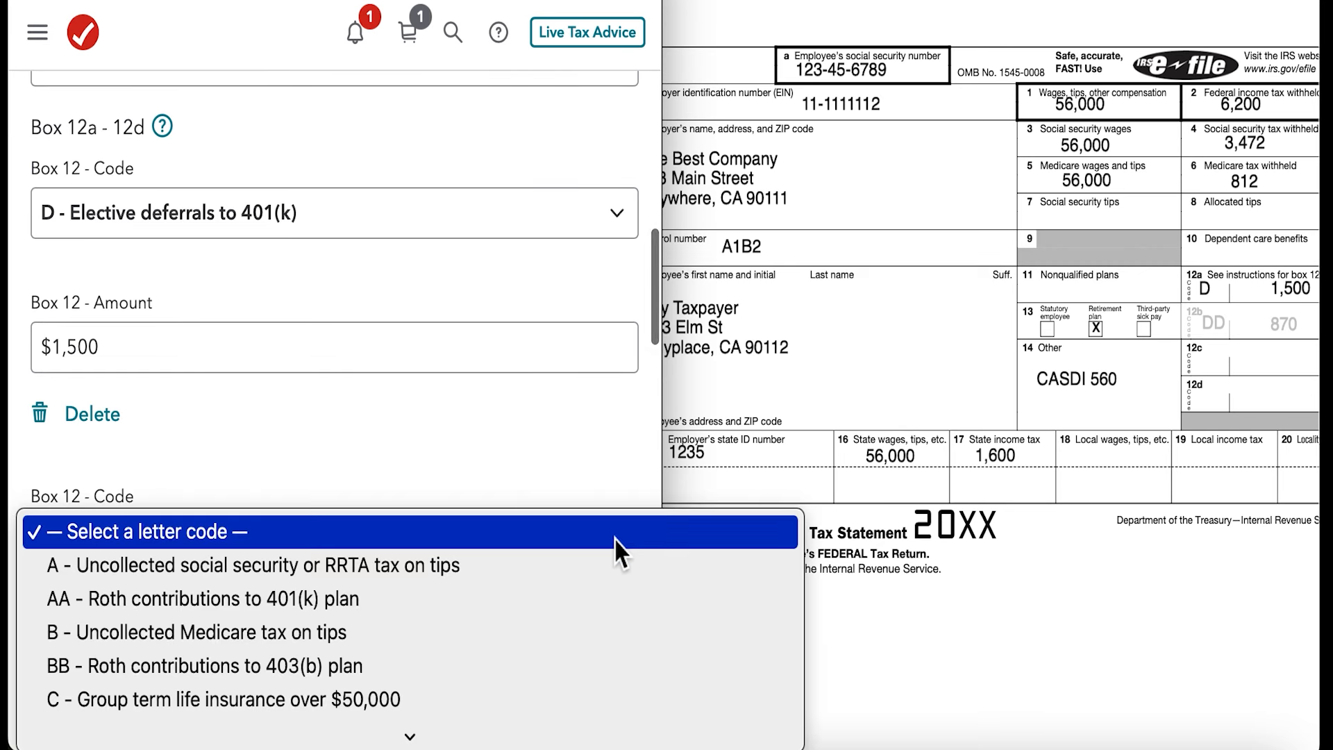
click(374, 507)
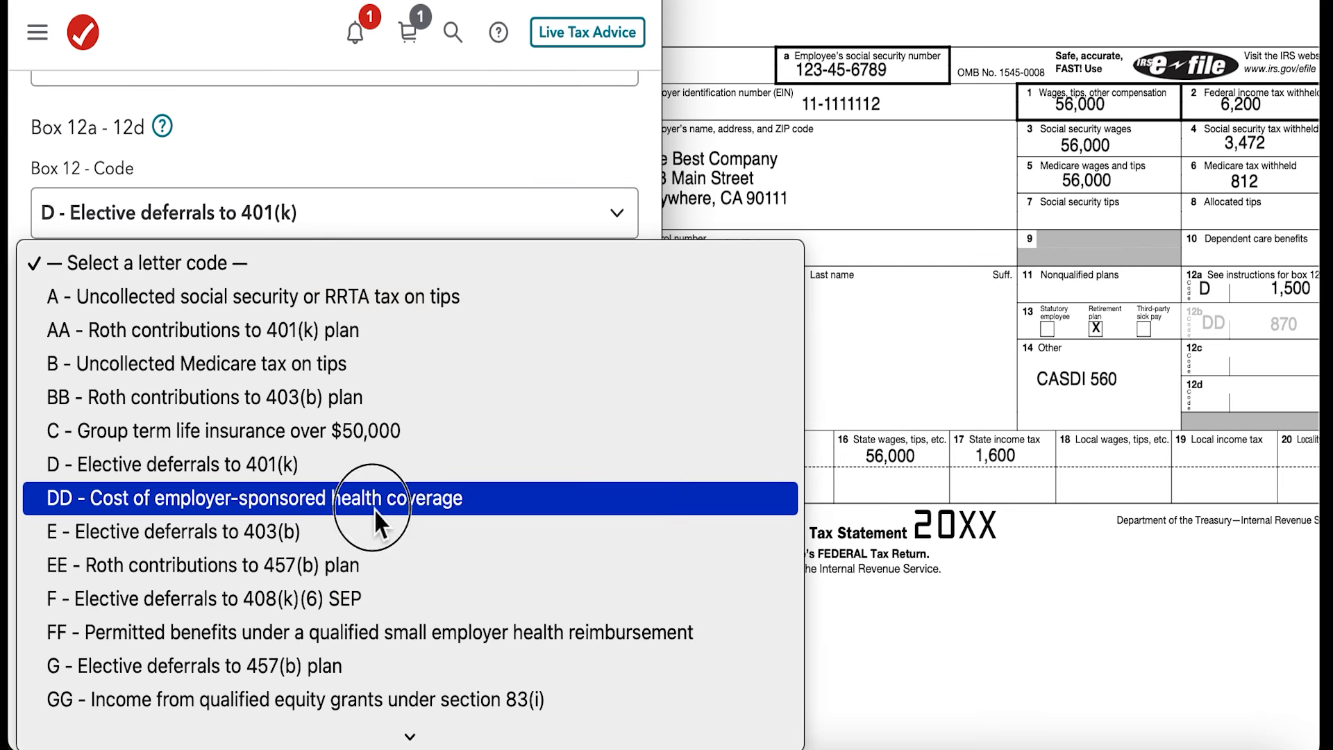
scroll(388, 541, down, 3)
scroll(352, 540, down, 1)
click(325, 538)
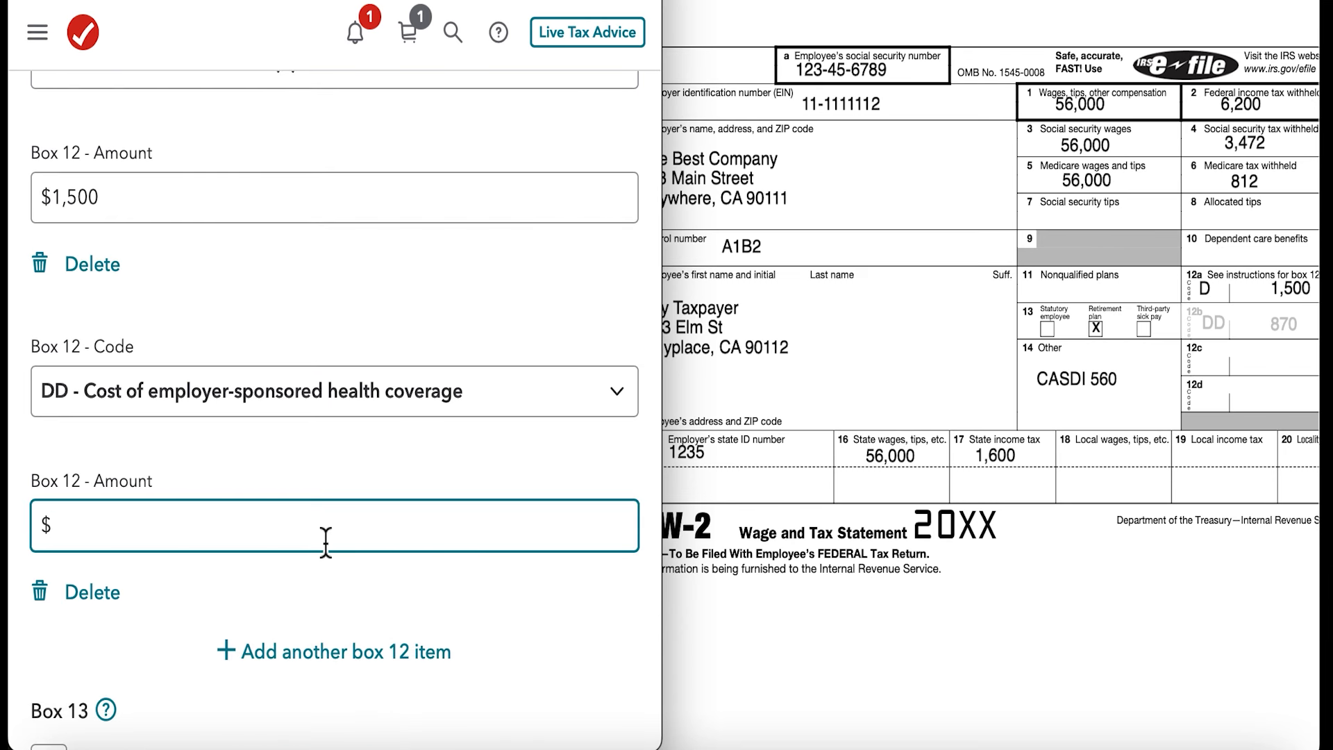
text(870)
- Mark Retirement plan in box 13 of the W-2, leaving the other two options unselected
scroll(544, 657, down, 1)
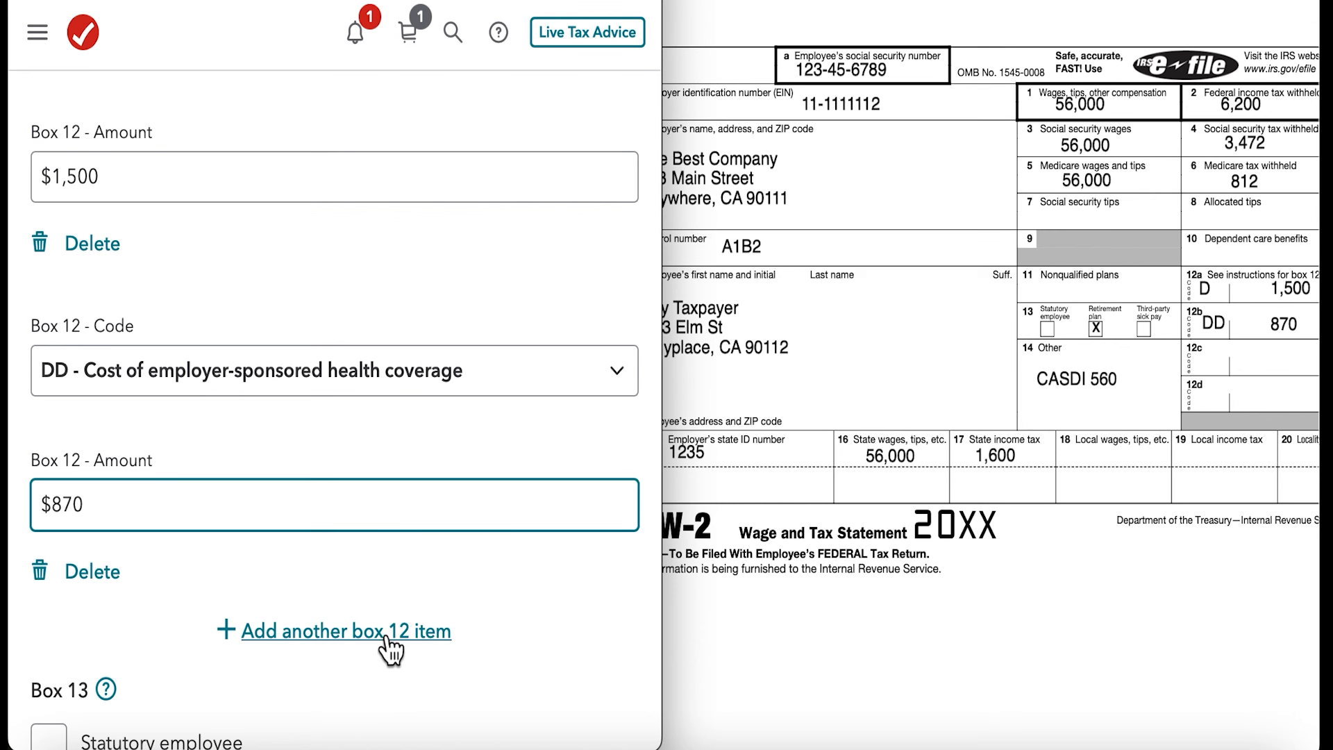
scroll(445, 639, down, 5)
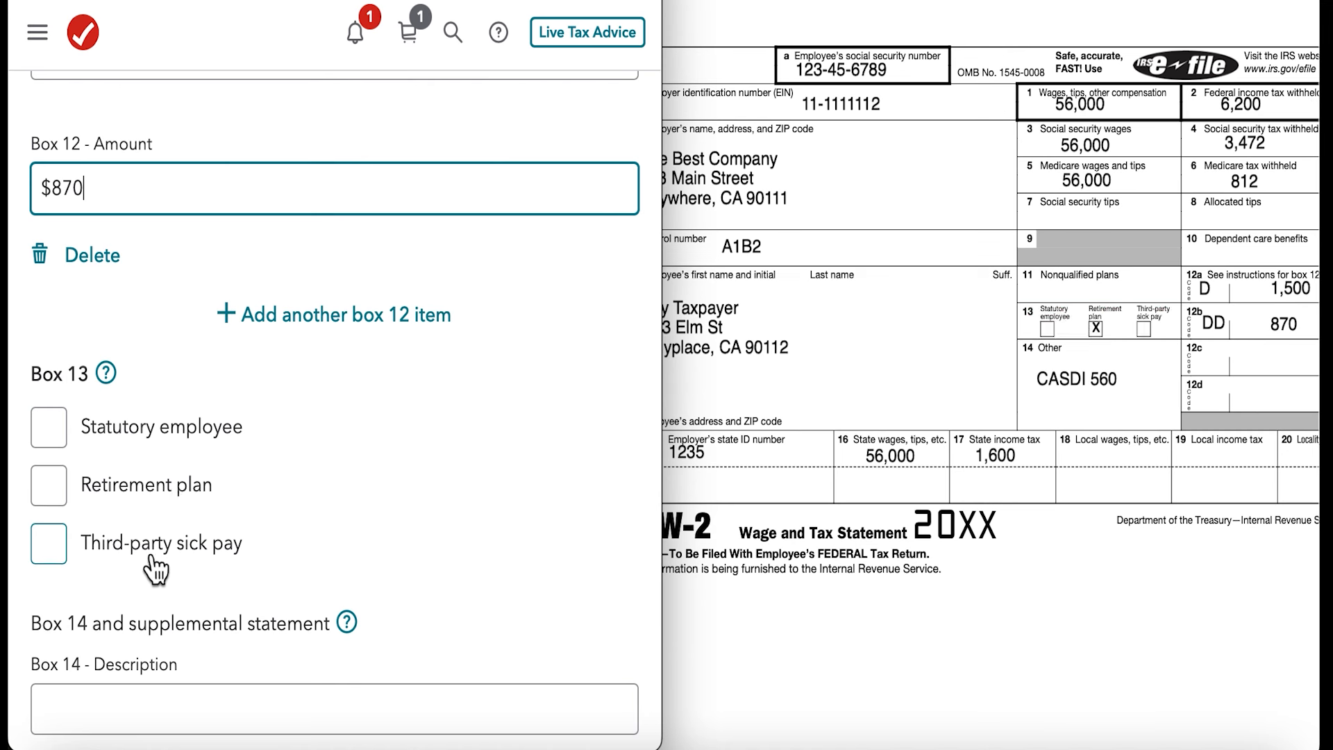
click(100, 494)
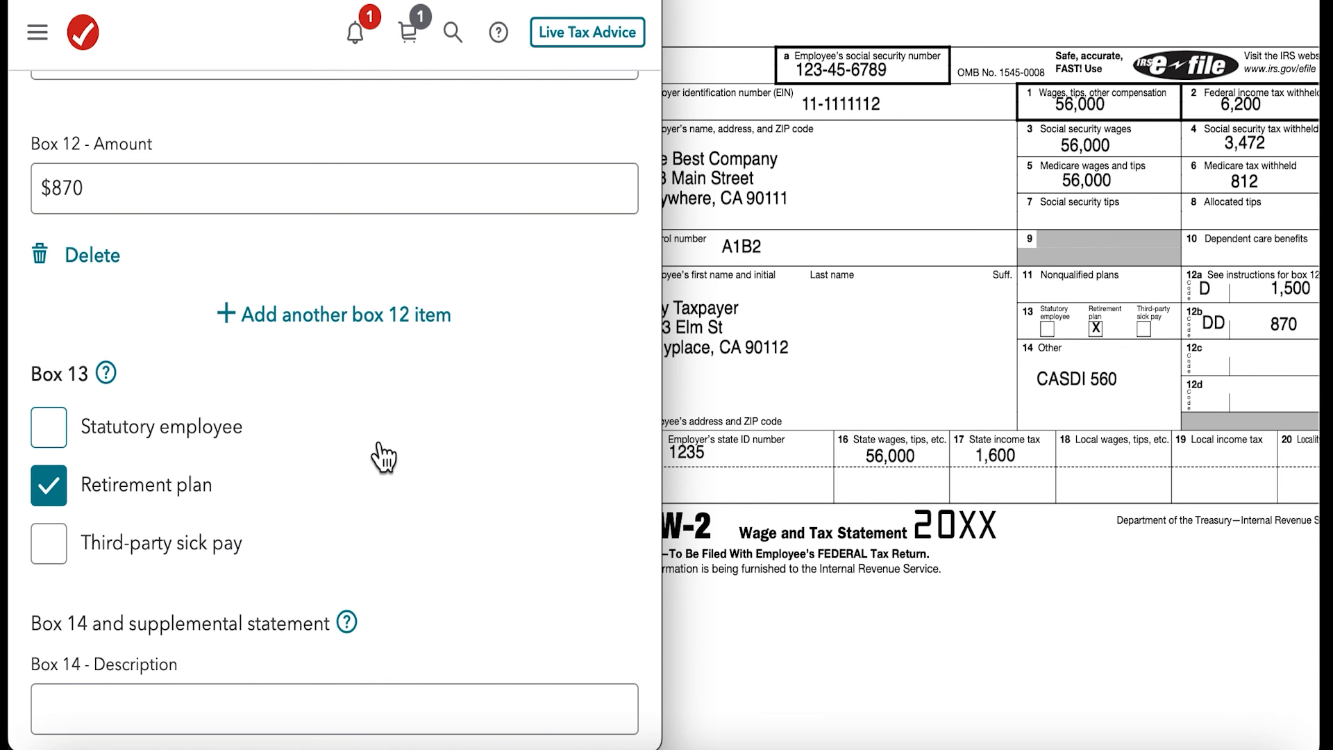
- Record the box 14 item with the description CASDI and an amount of $560
scroll(383, 457, down, 2)
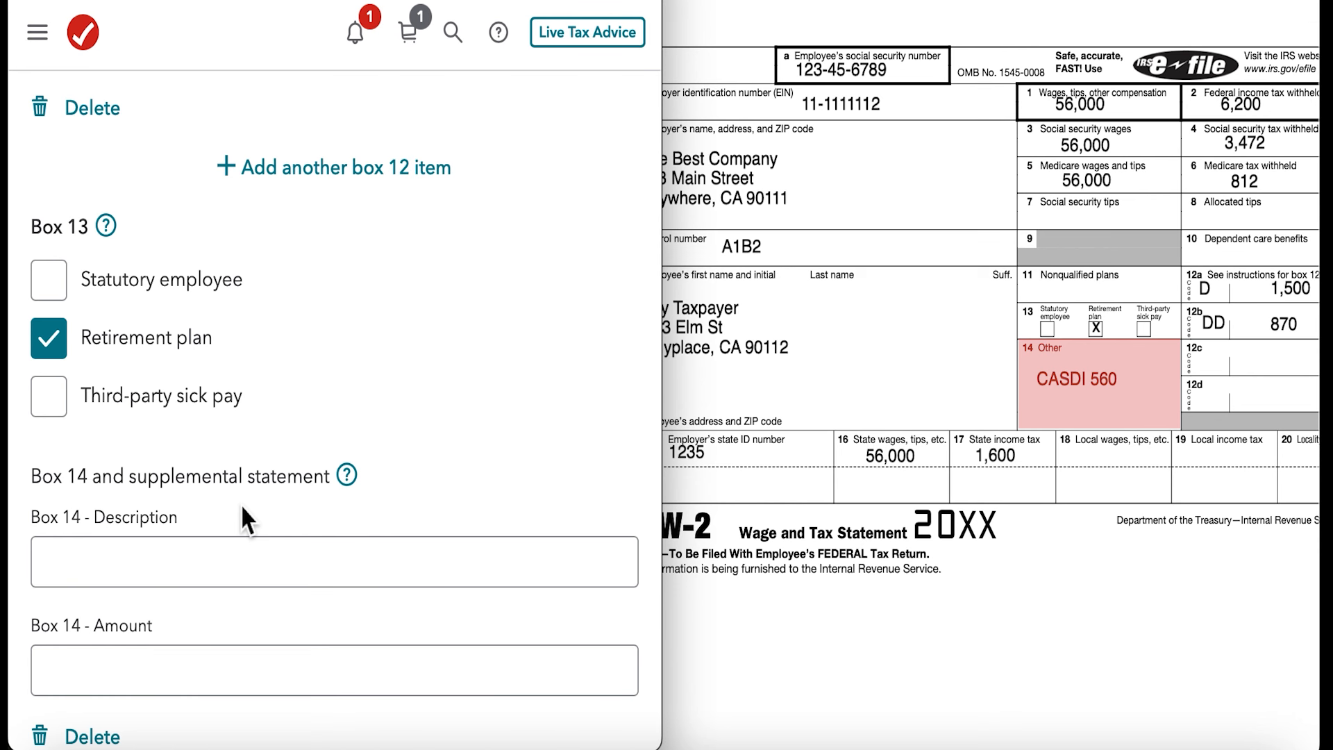
scroll(551, 437, down, 3)
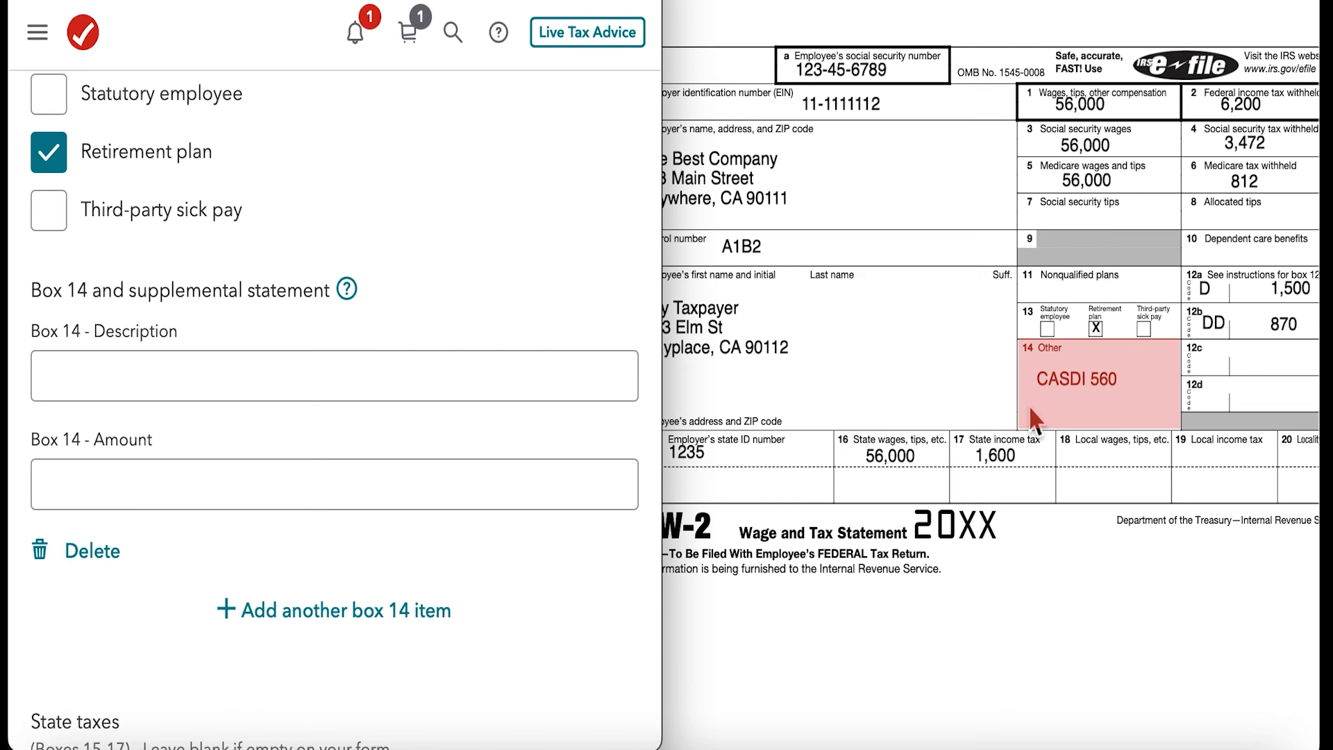
click(284, 379)
text(CASDI)
click(259, 485)
text(560)
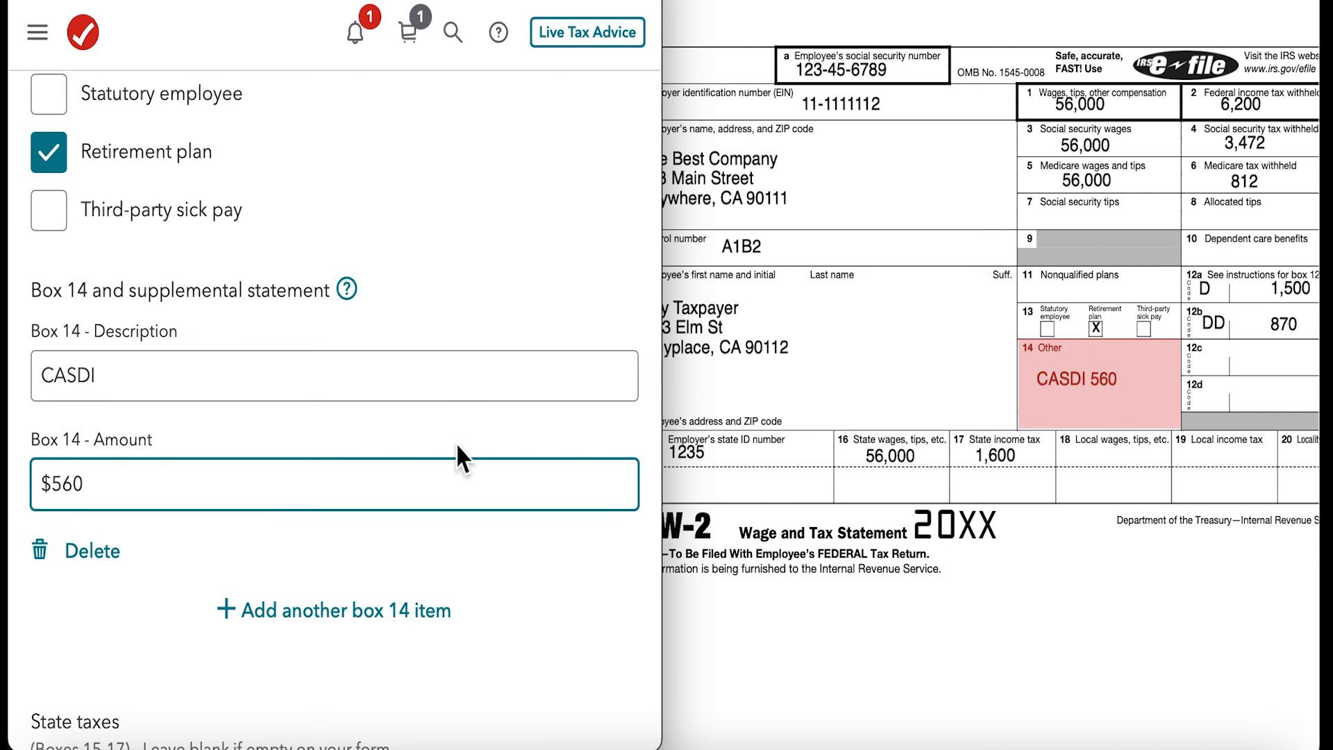
- Fill in the employer's state ID number in the state taxes section, copying it from the W-2
scroll(455, 443, down, 2)
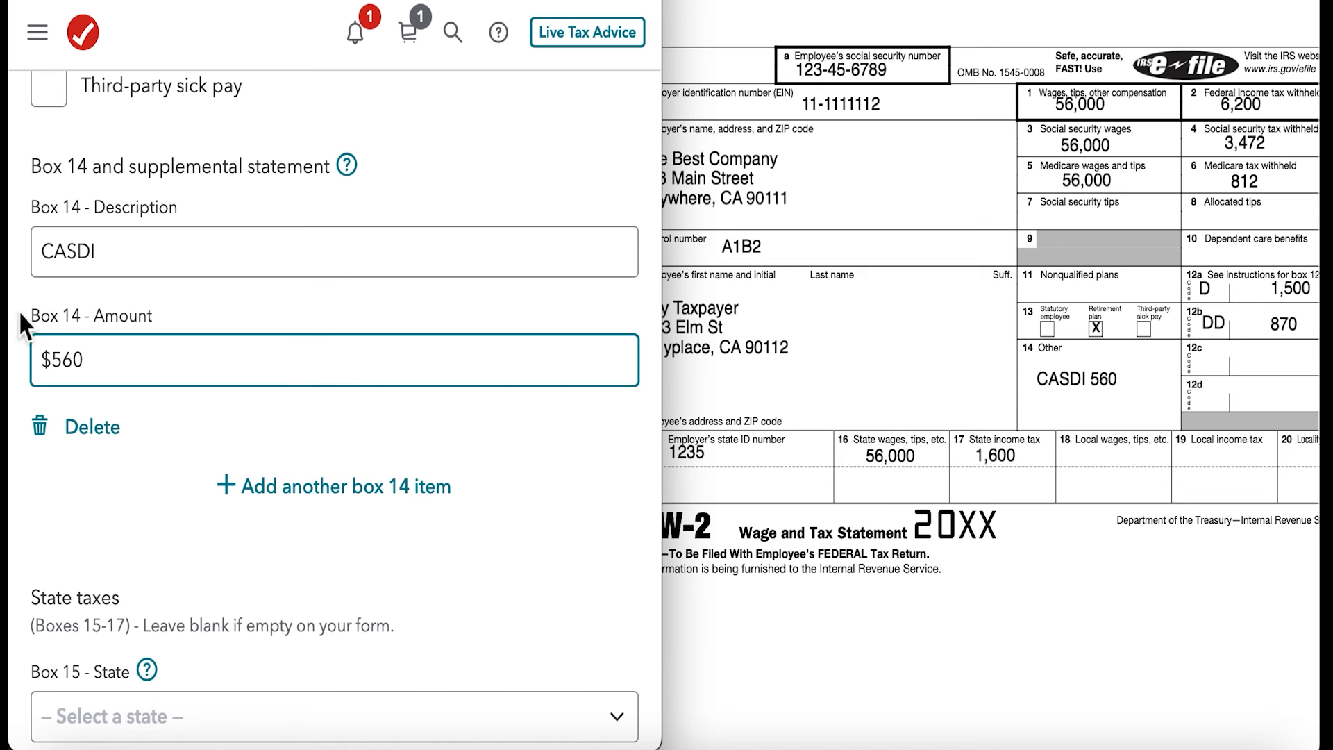
scroll(351, 375, down, 4)
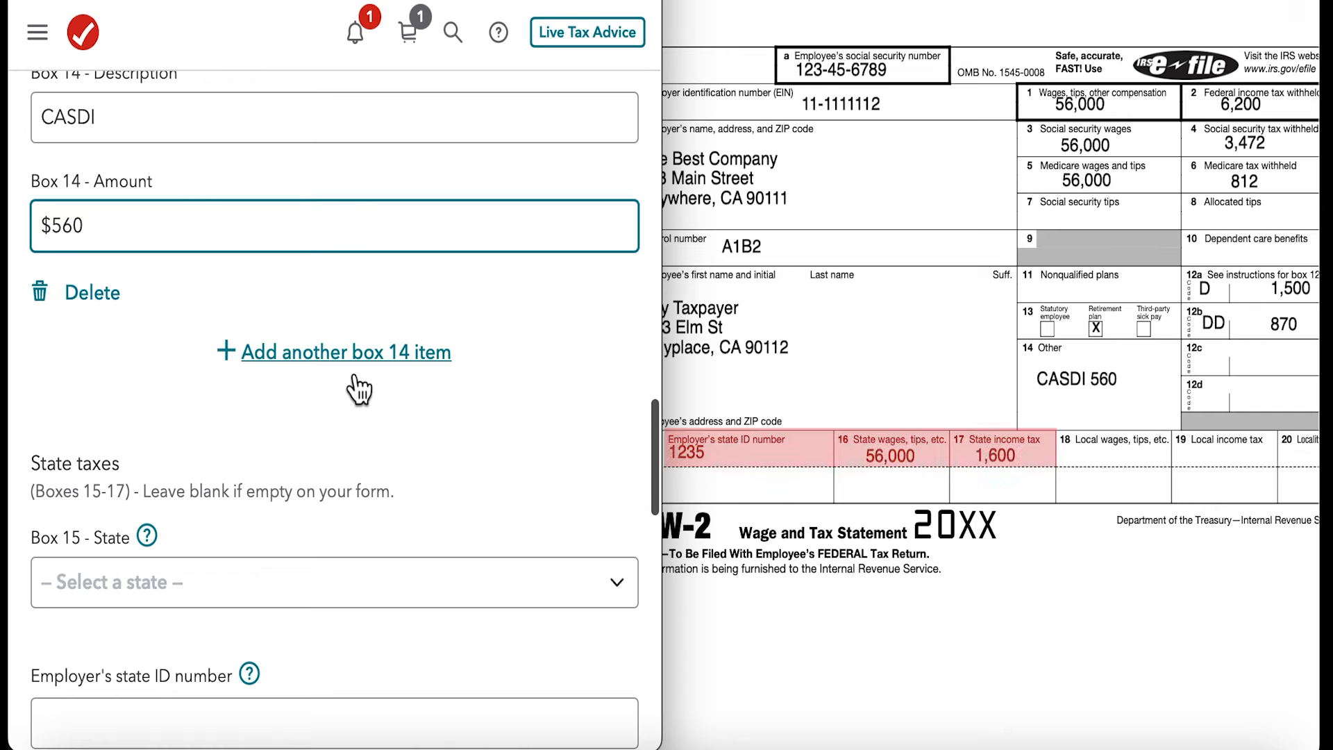
scroll(354, 386, down, 2)
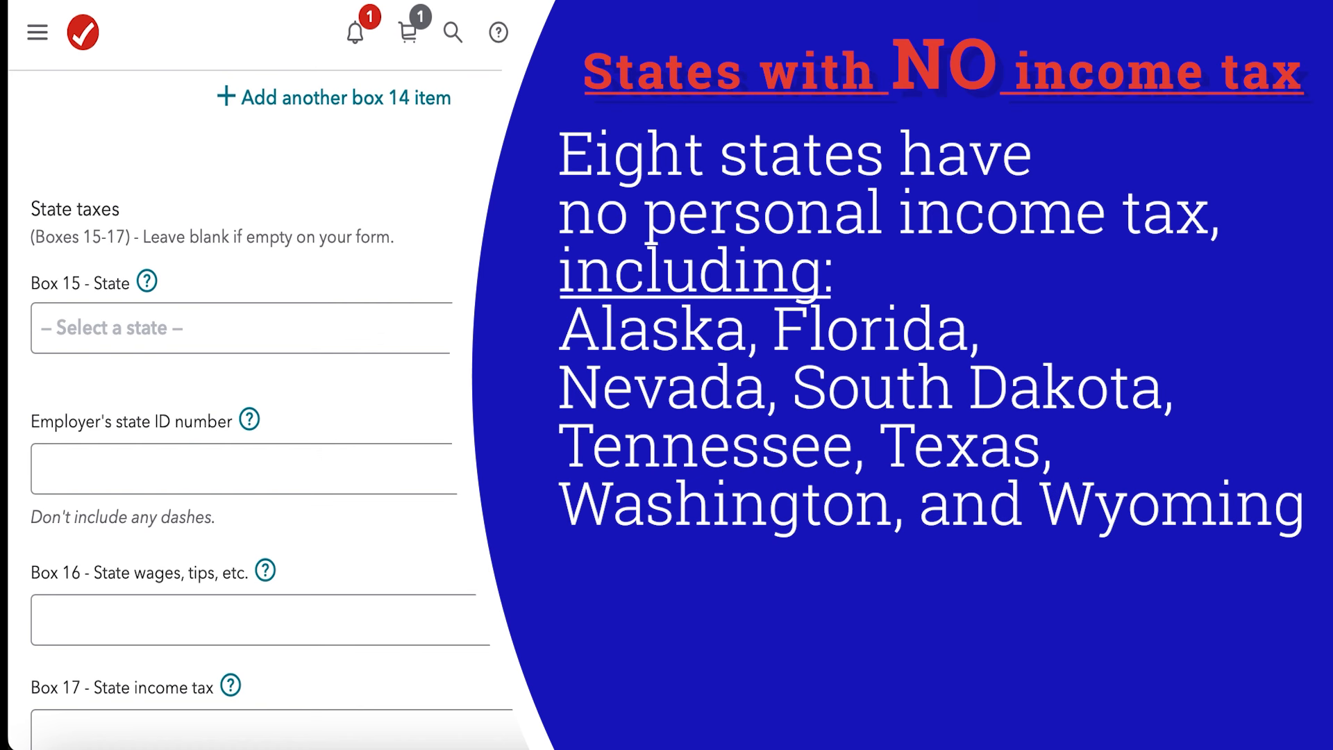
scroll(363, 455, down, 1)
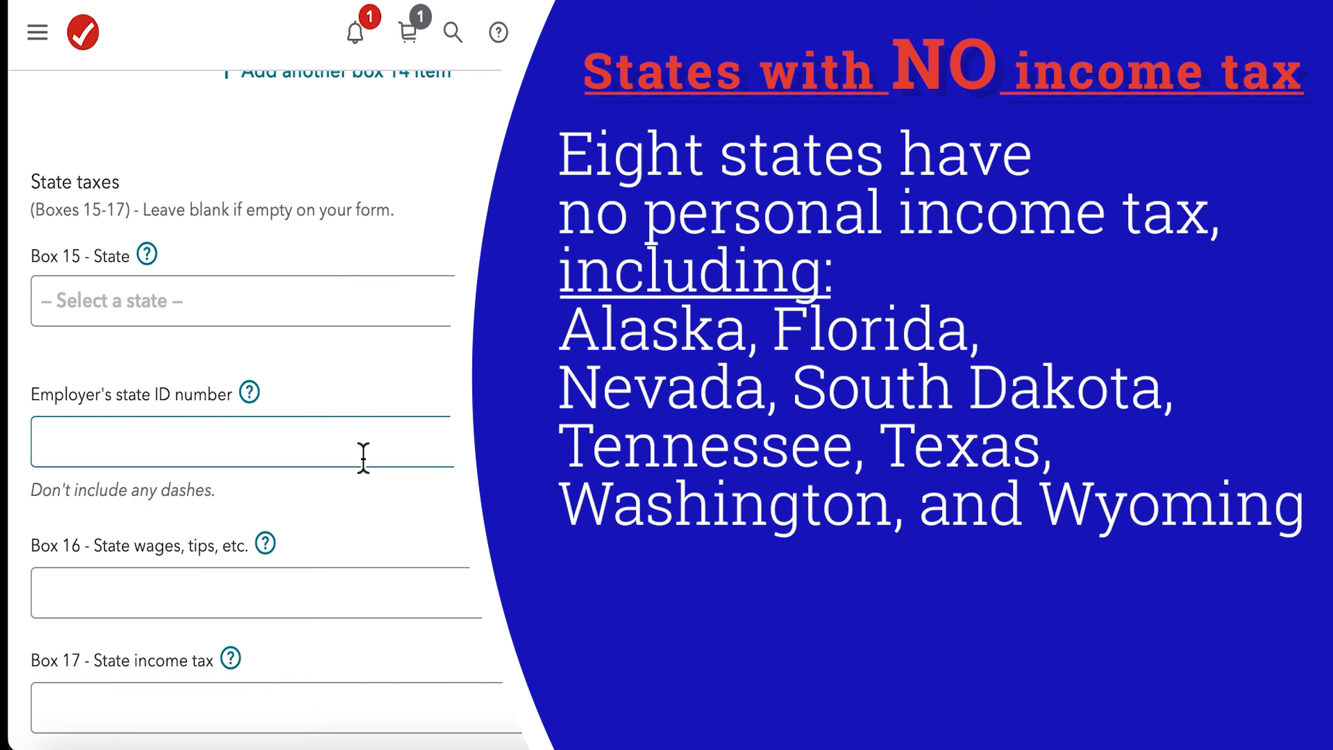
click(178, 425)
text(1235)
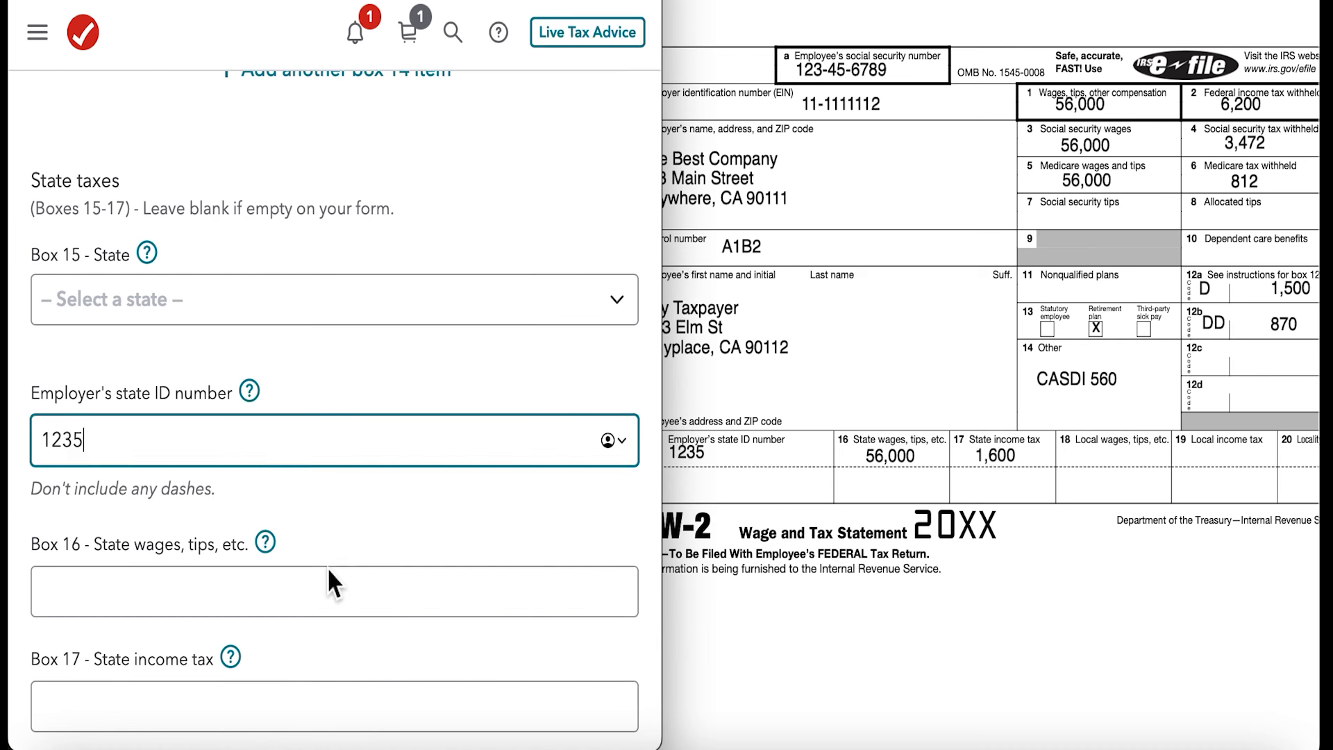
- Enter box 16 state wages of $56,000 and box 17 state income tax of $1,600
scroll(279, 548, down, 1)
click(278, 547)
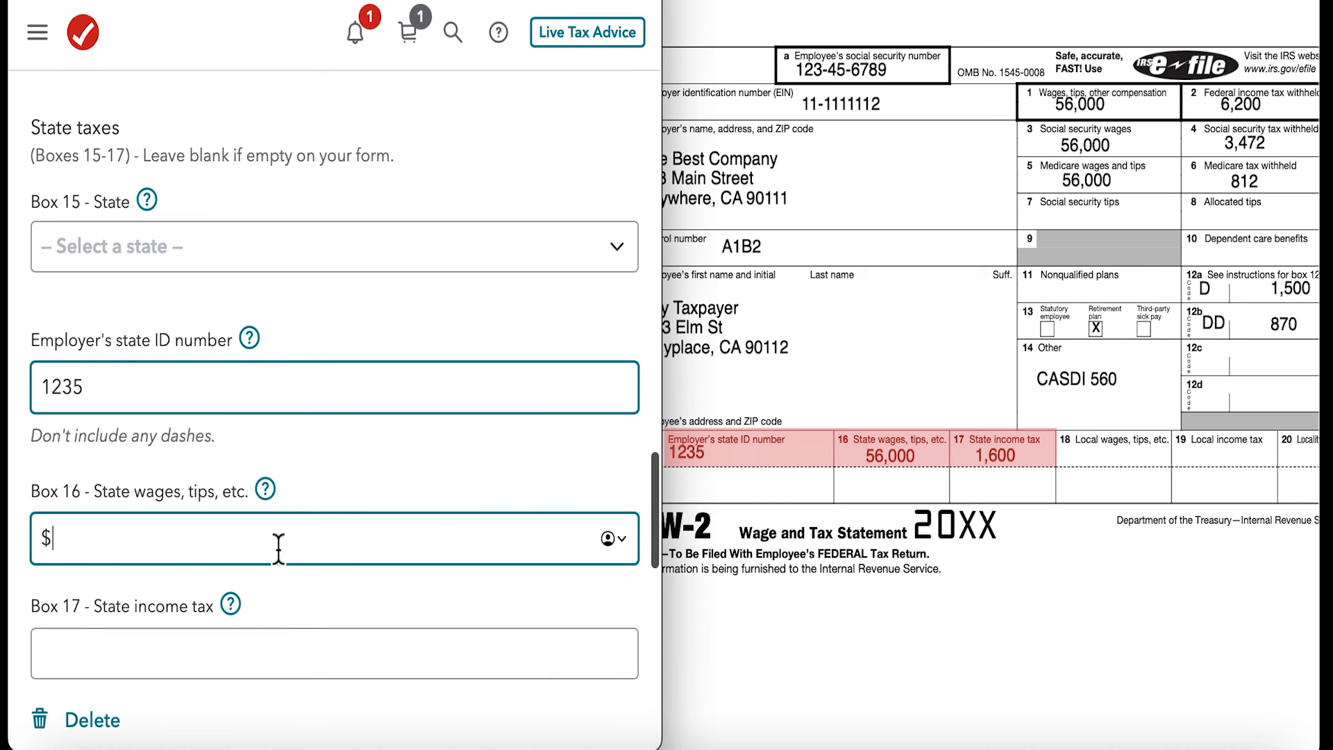
text(56,000)
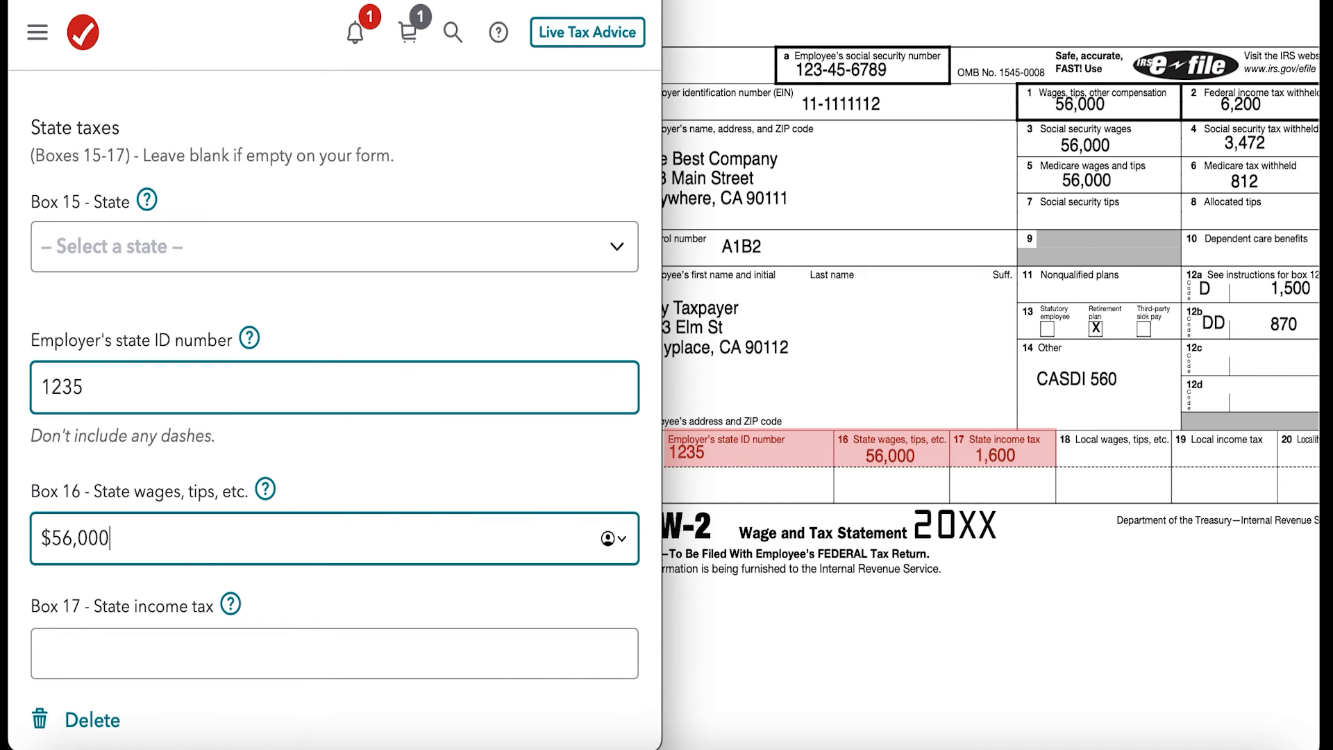
click(238, 656)
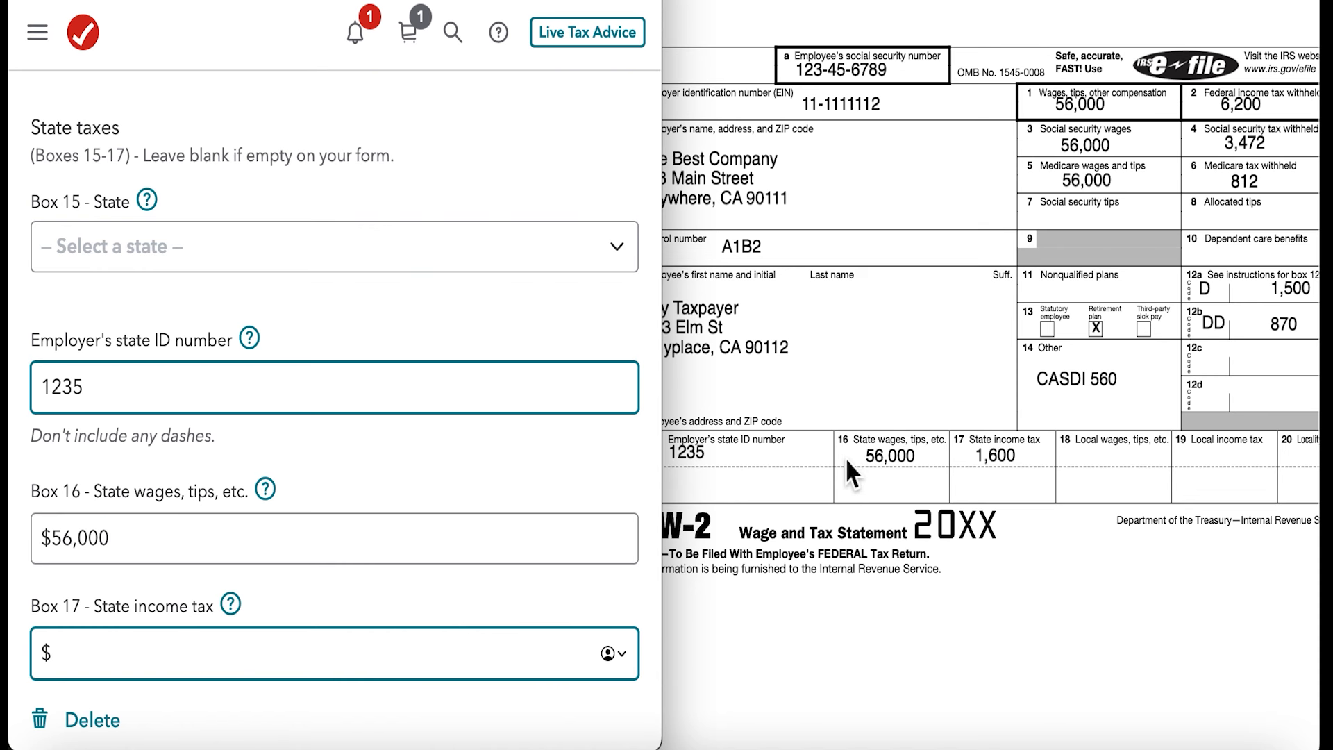
scroll(341, 424, down, 3)
scroll(340, 428, down, 2)
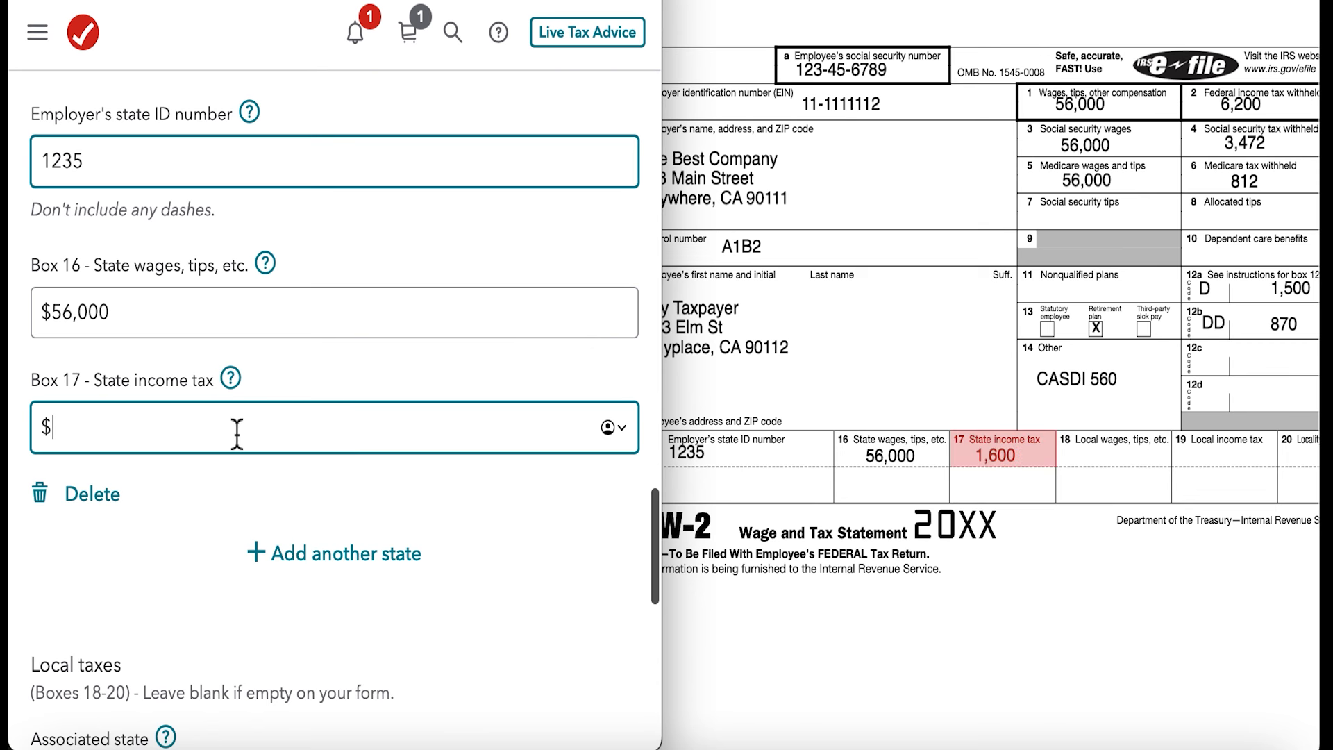
text(160)
text(00)
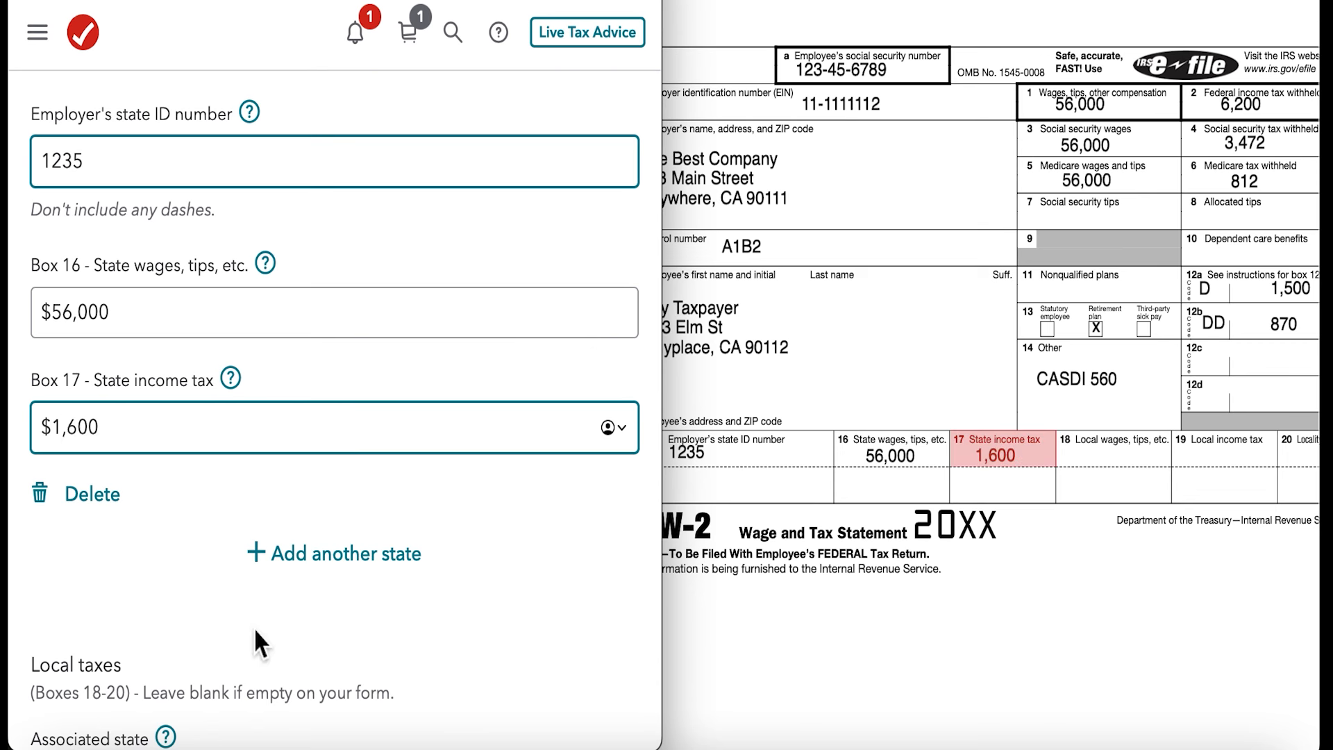
- Leave the local tax boxes 18 to 20 blank and submit the W-2 entries
scroll(252, 627, down, 7)
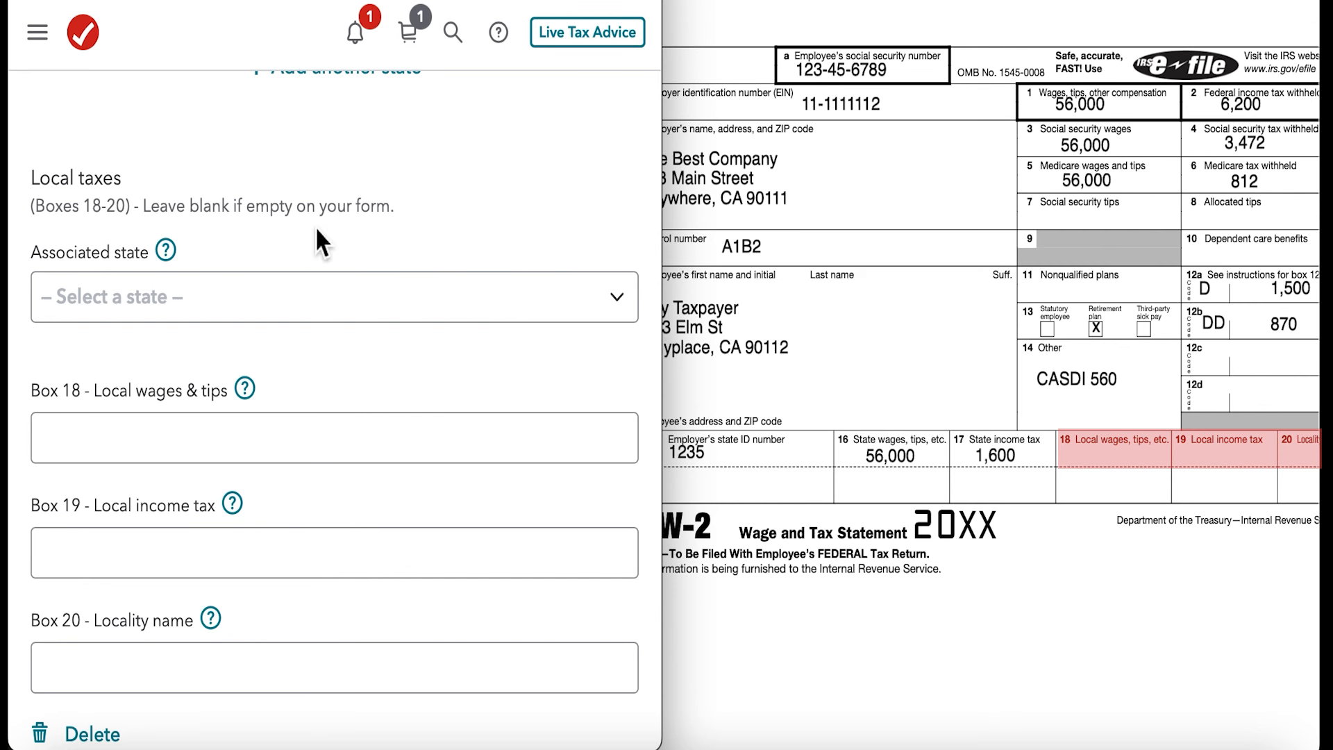
scroll(315, 227, down, 1)
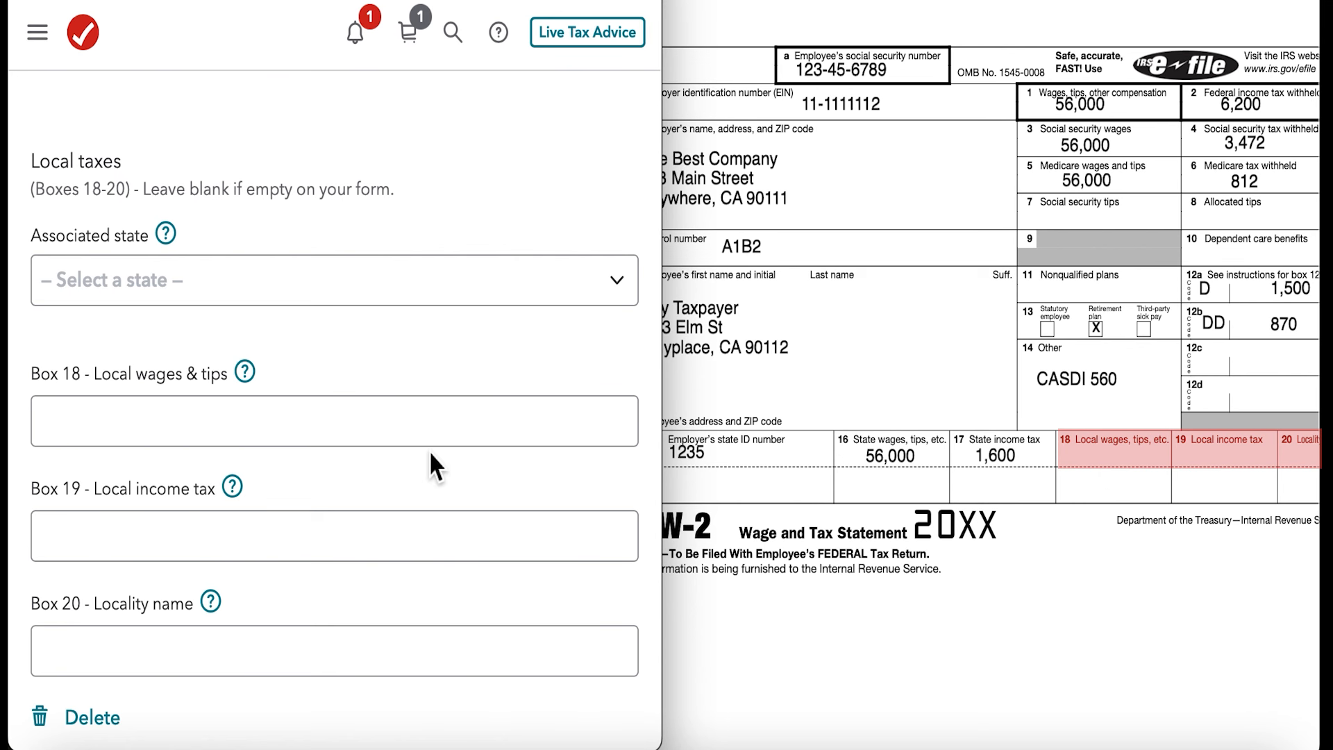
scroll(430, 462, down, 5)
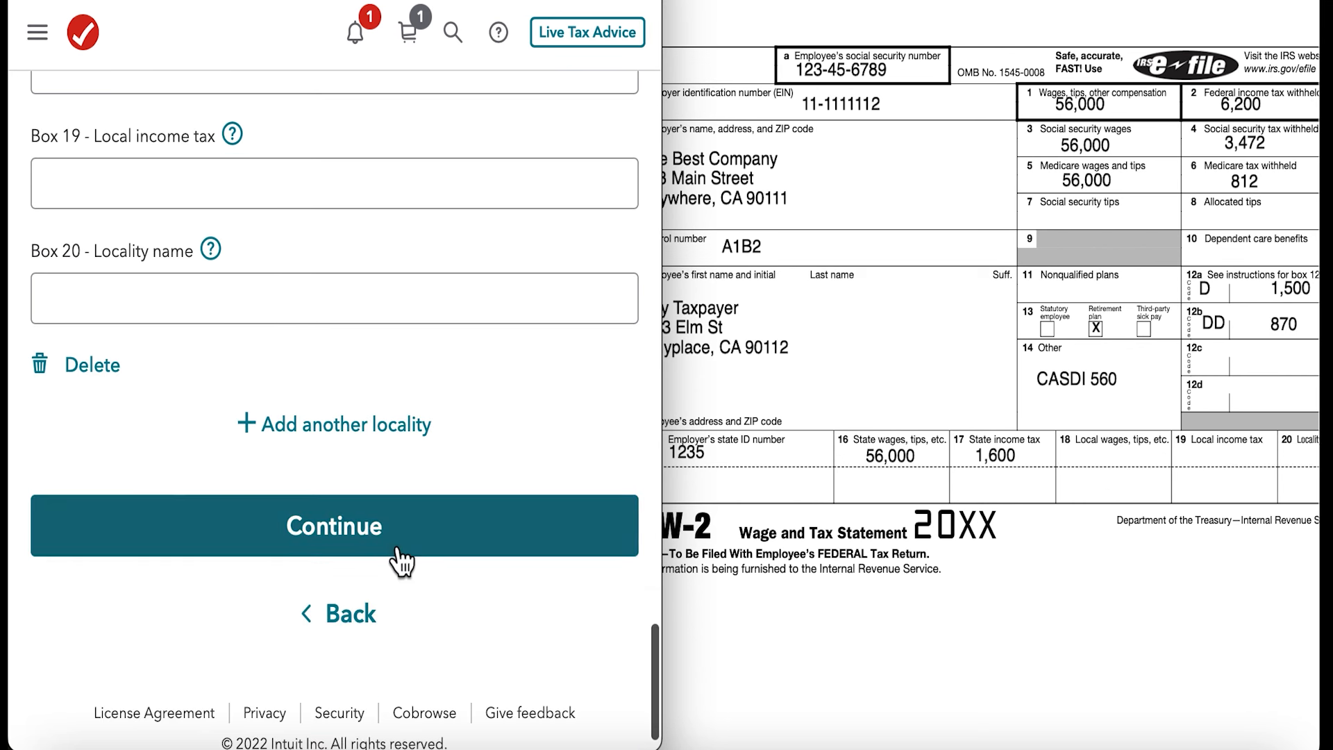
click(400, 555)
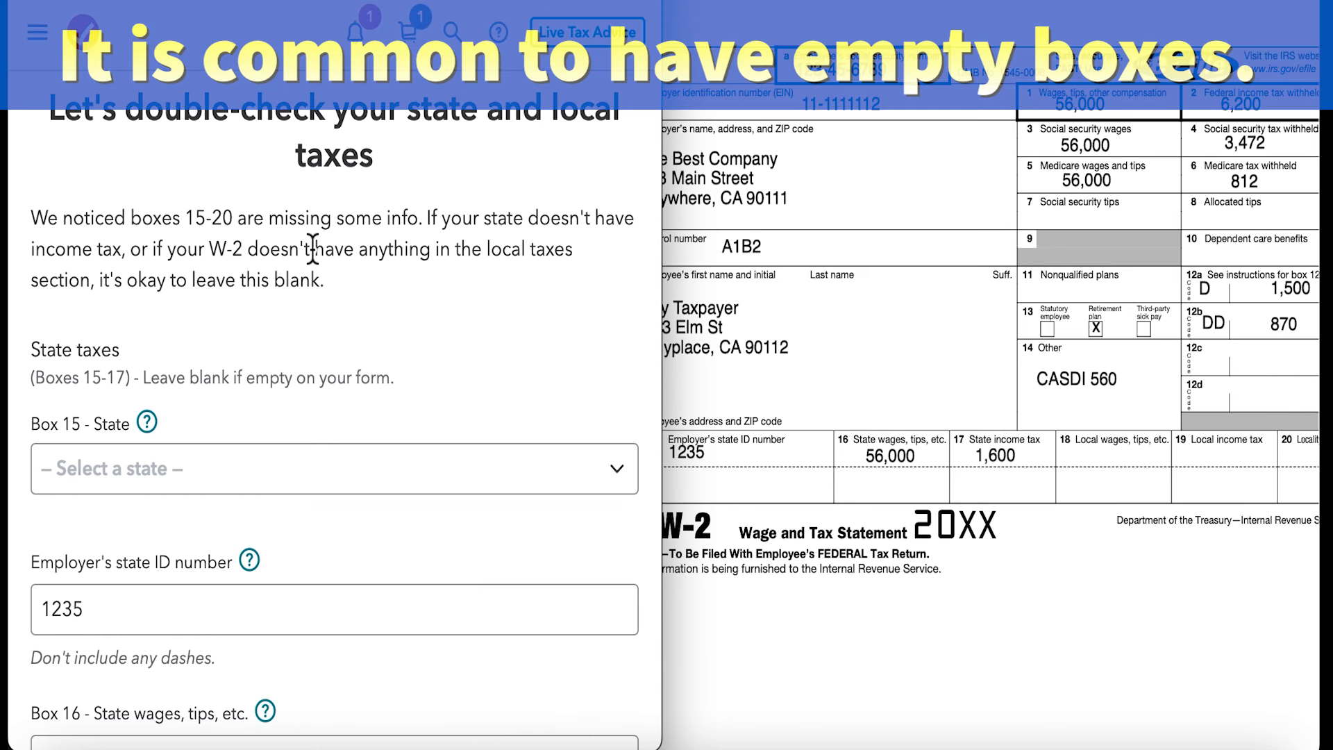
- Set the box 15 state to California in the state and local tax double-check and continue
scroll(313, 247, down, 1)
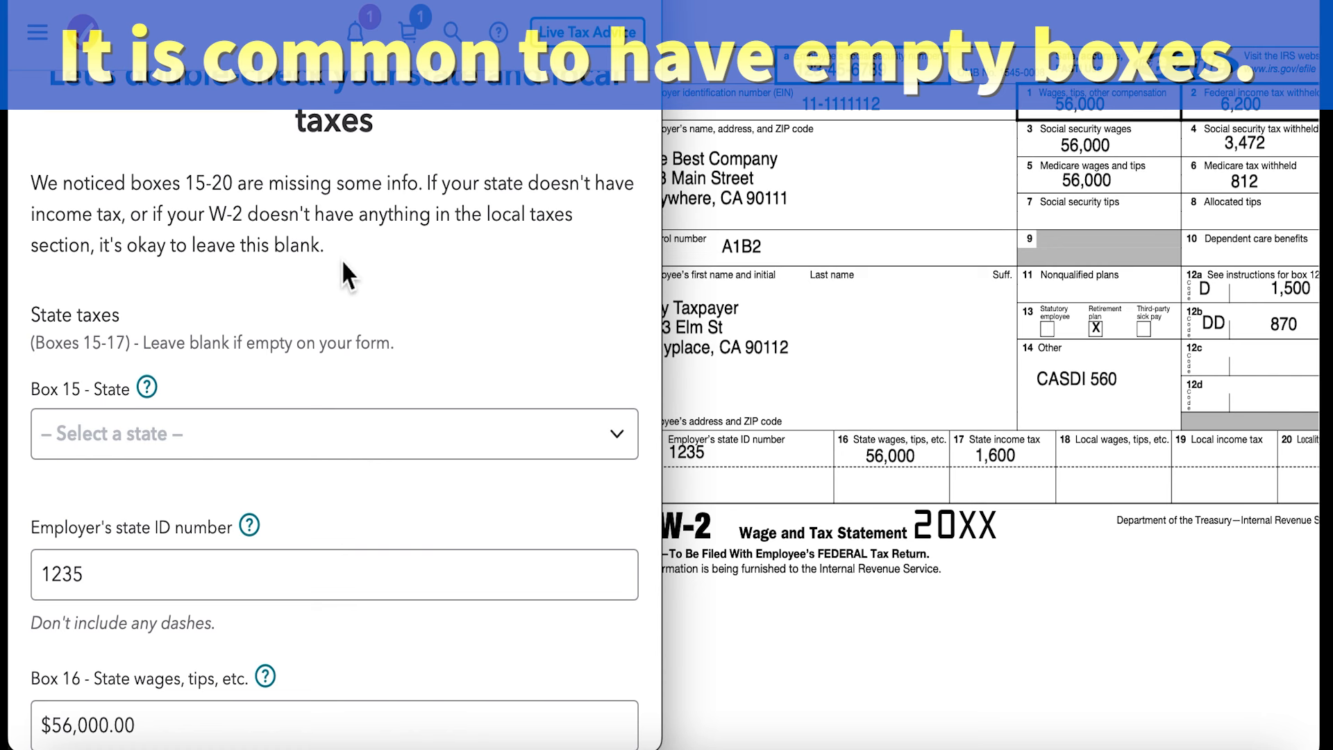
scroll(343, 262, down, 1)
scroll(342, 262, down, 1)
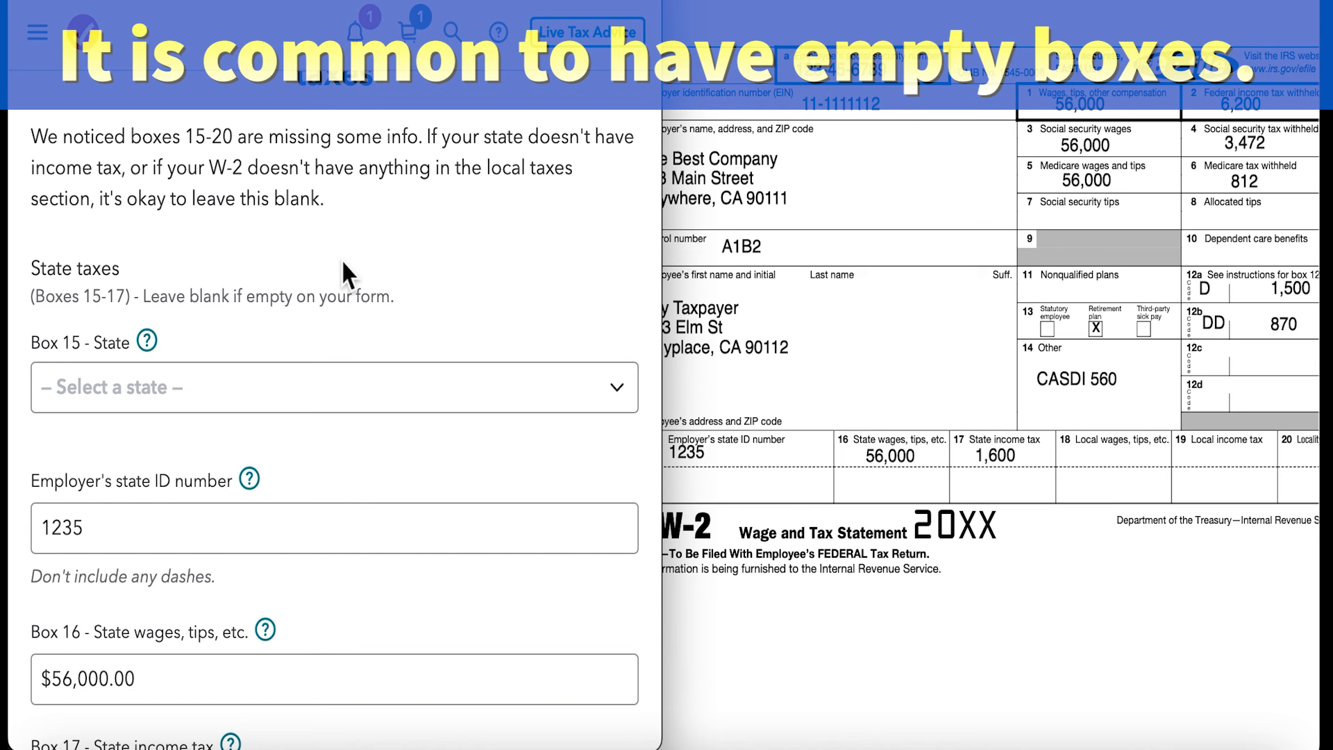
scroll(342, 263, down, 4)
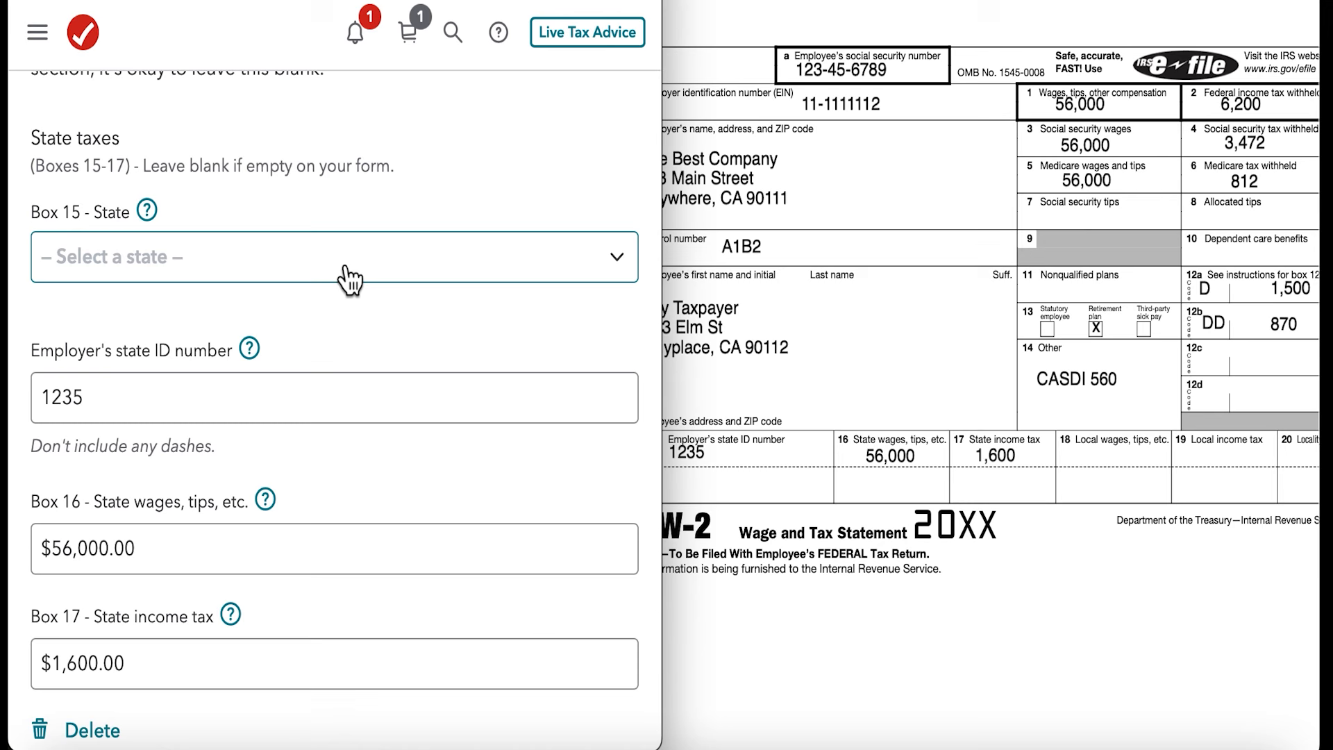
click(350, 271)
click(221, 415)
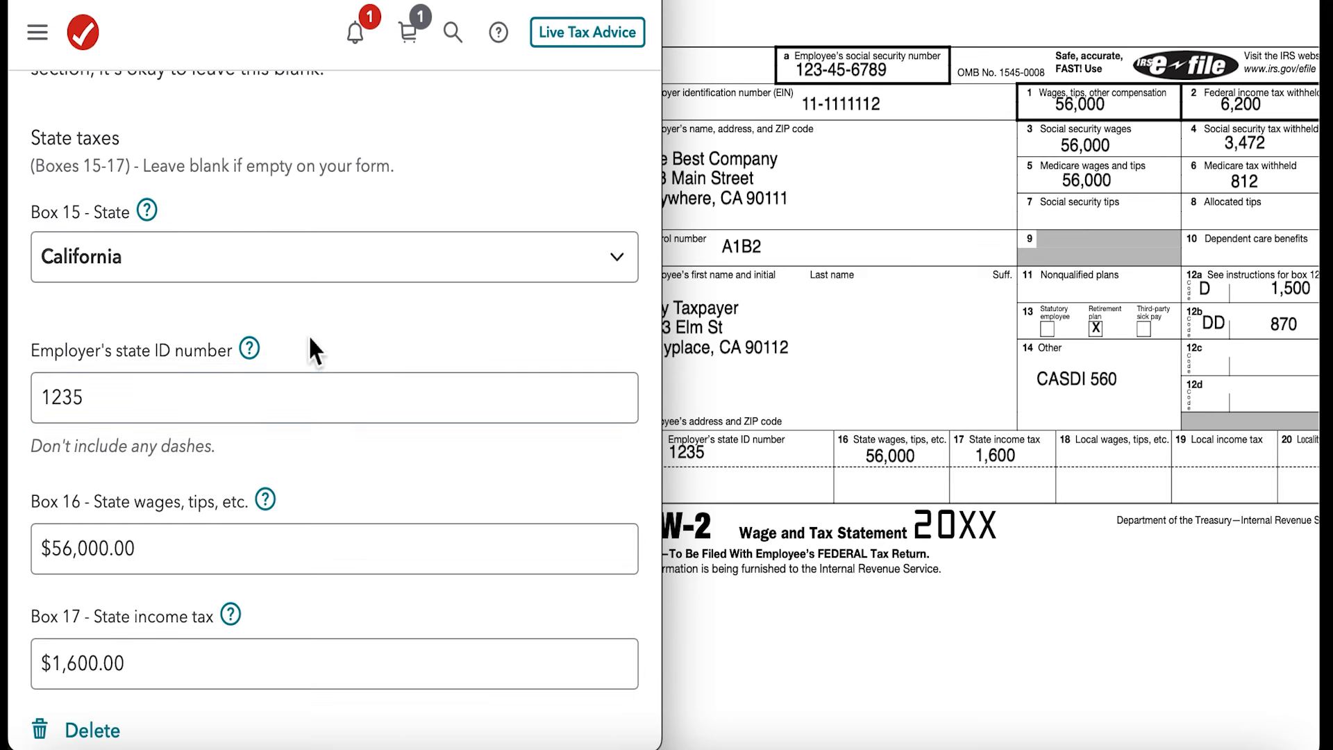
scroll(407, 361, down, 10)
scroll(404, 356, down, 3)
click(354, 609)
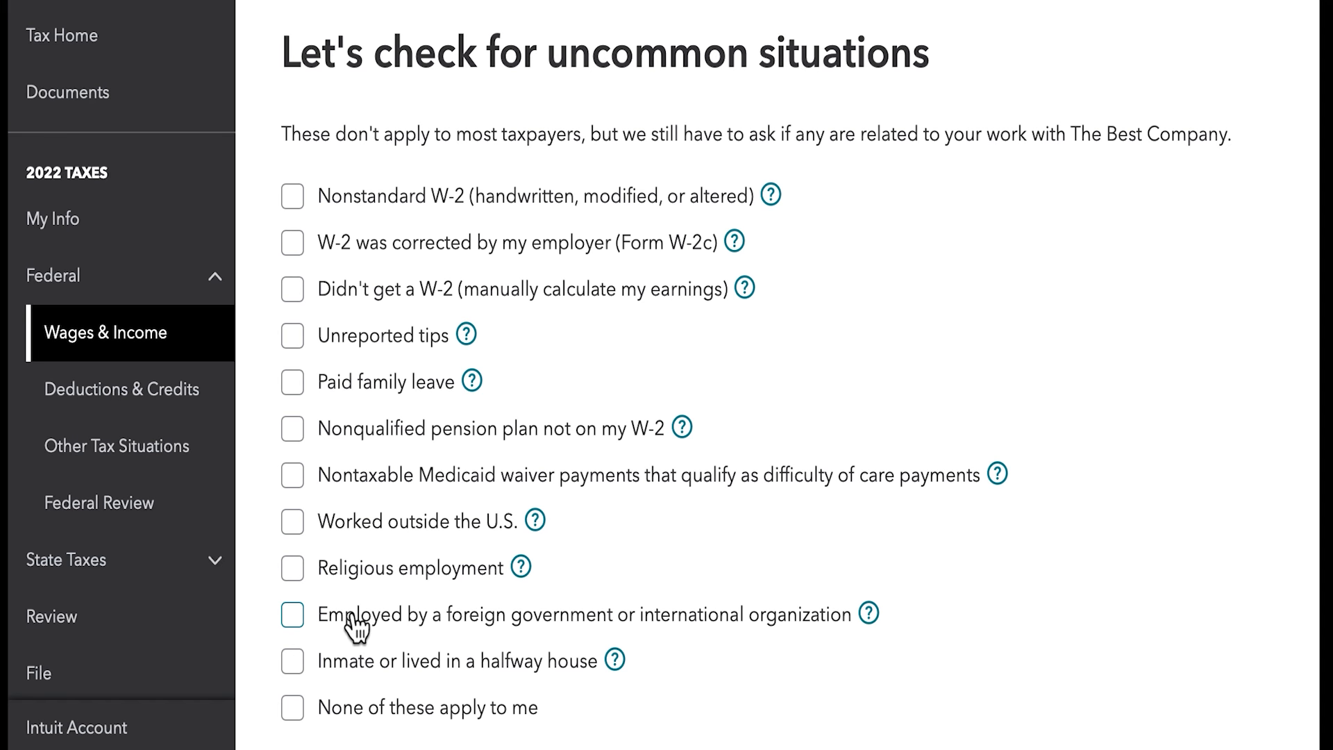
- Declare that none of the uncommon situations apply and continue past the W-2 summary without adding another W-2
scroll(389, 685, down, 1)
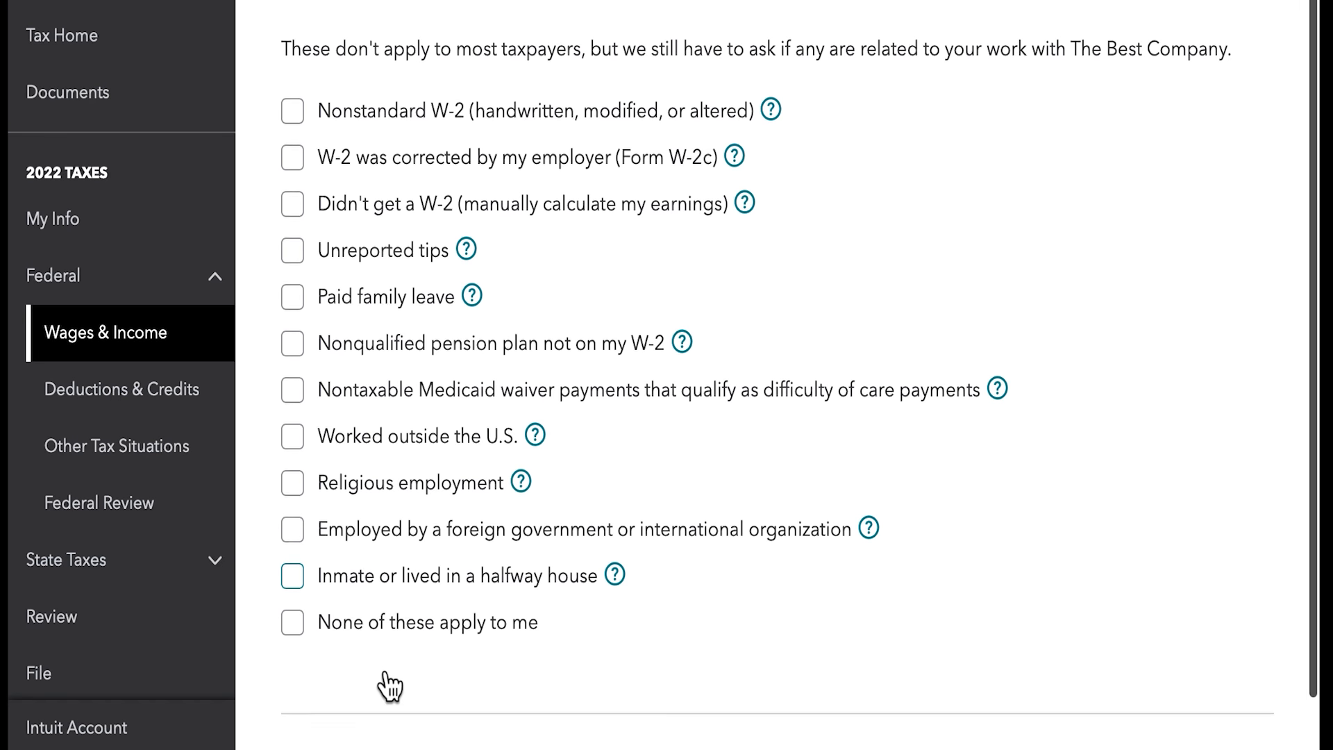
click(305, 635)
click(1202, 749)
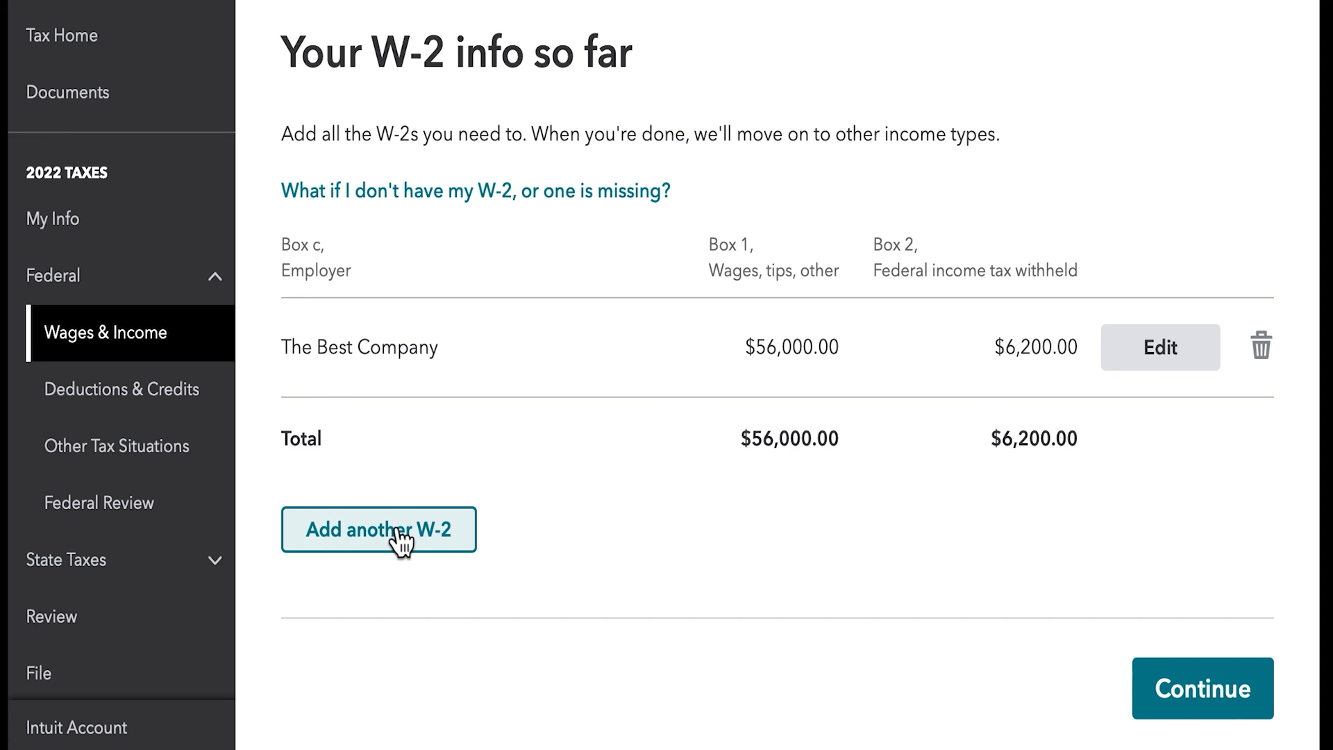
click(1155, 709)
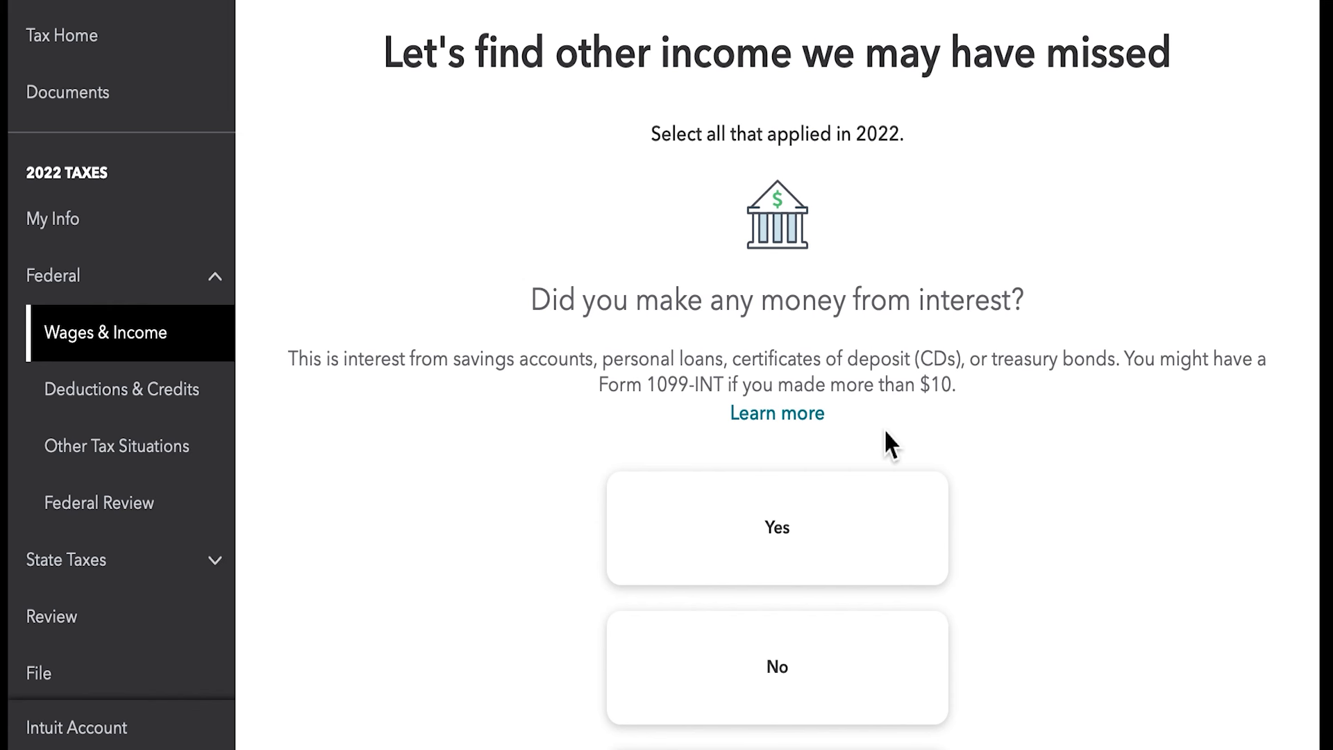
- Answer Yes to having made money from interest in 2022
scroll(886, 431, down, 2)
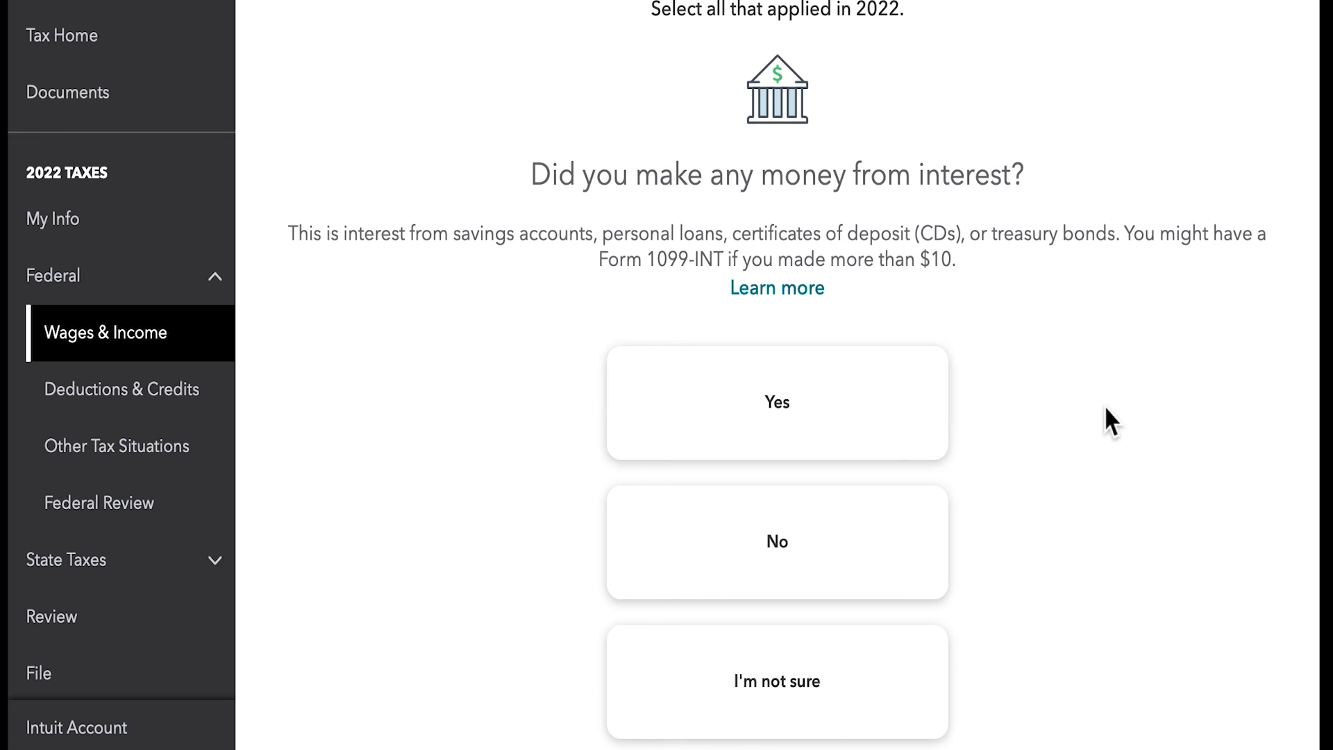
scroll(1105, 406, down, 1)
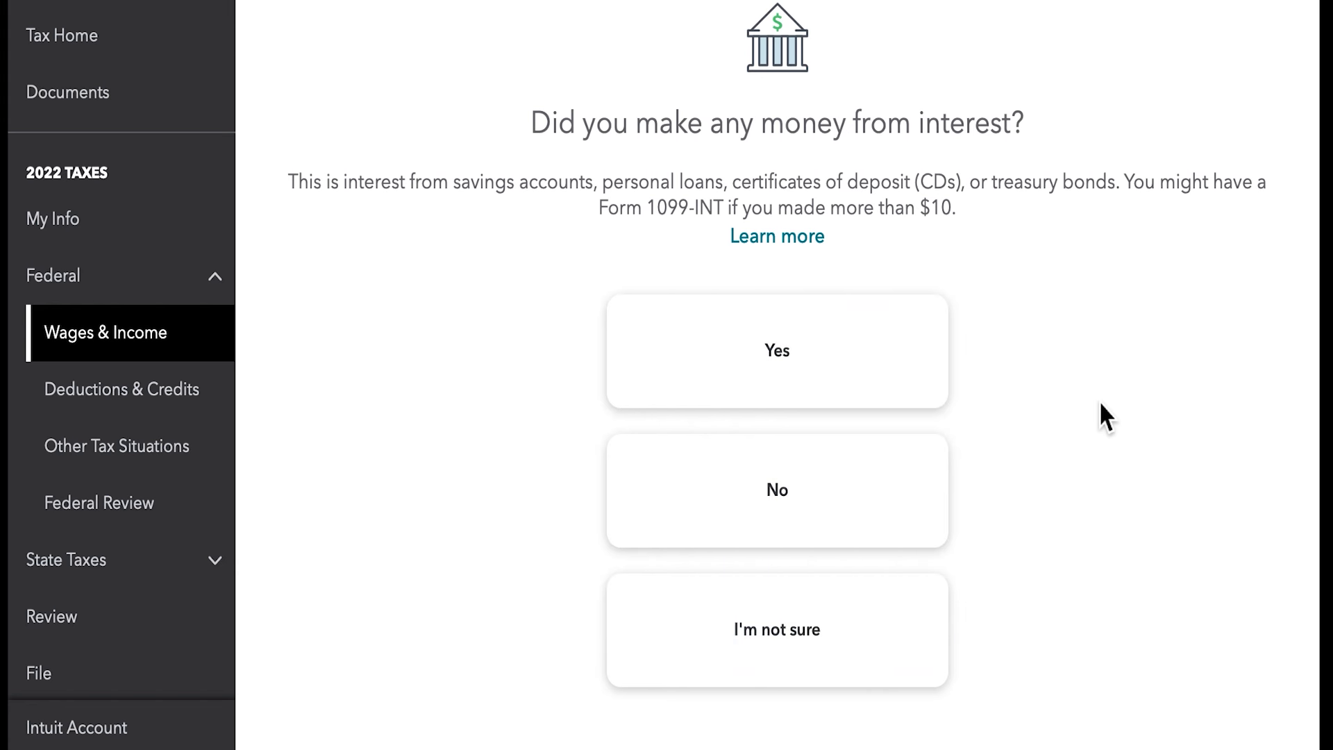
click(799, 345)
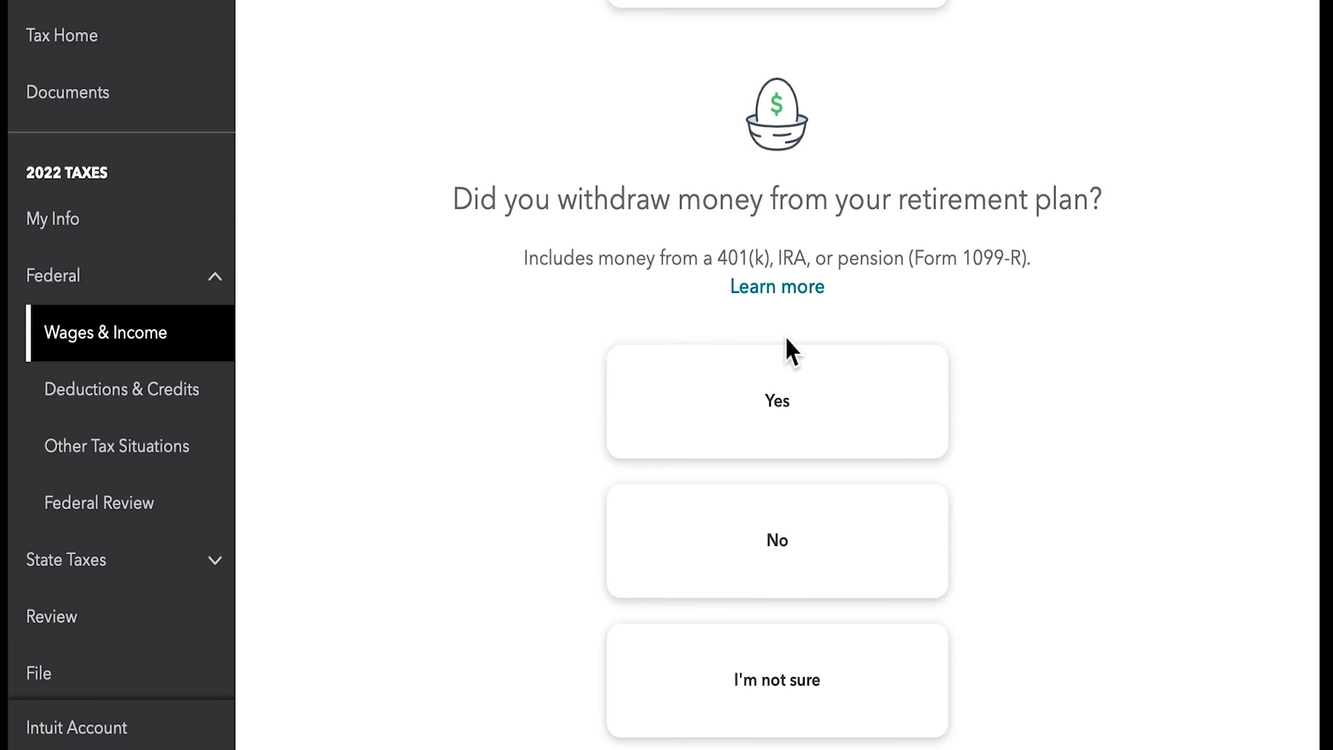
- Answer No to the retirement plan withdrawal, Form 1099-K and foreign account questions, and continue to the income summary
click(788, 537)
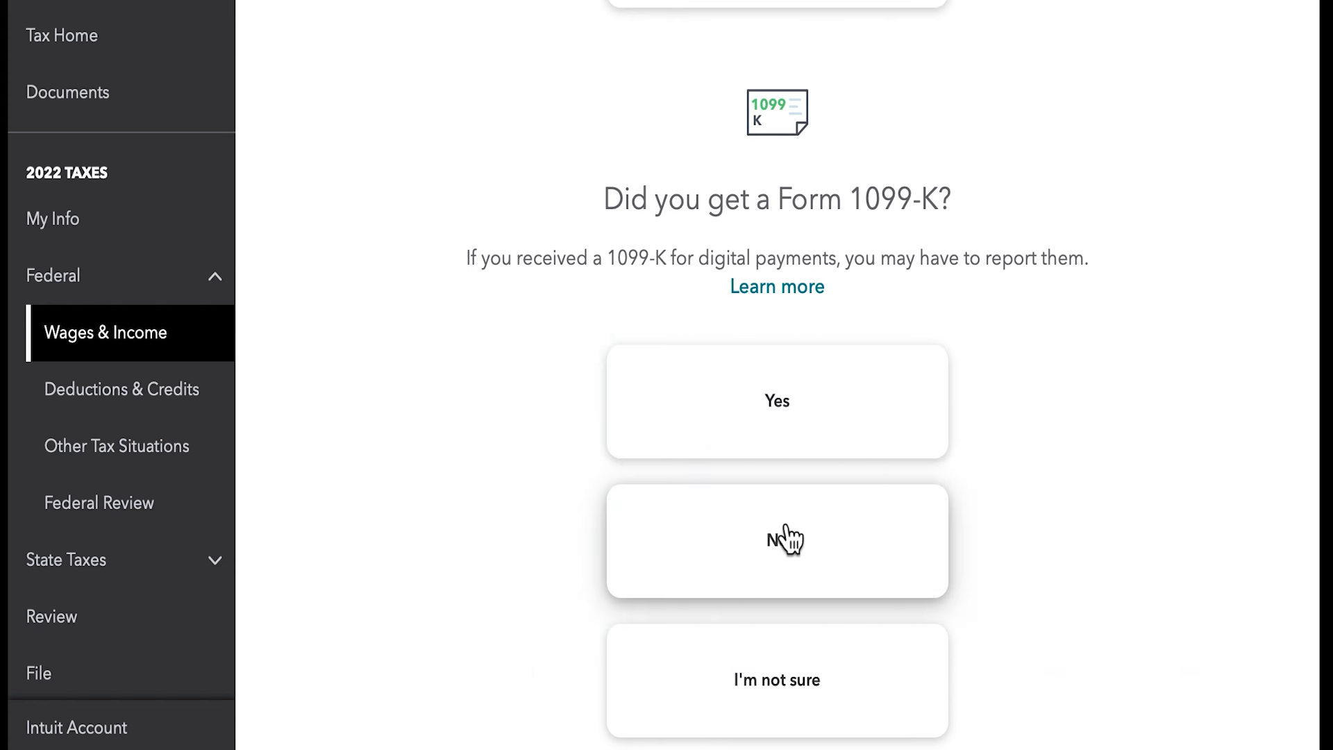
click(780, 541)
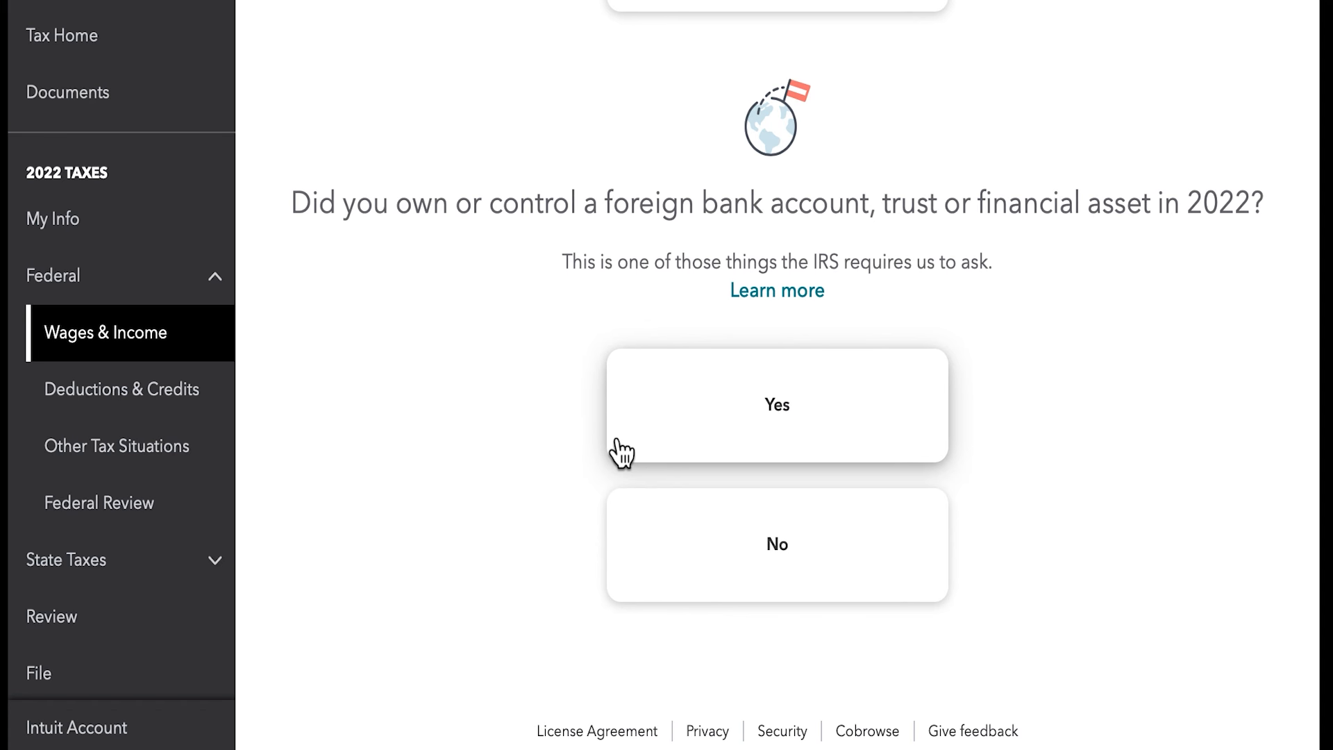
click(714, 574)
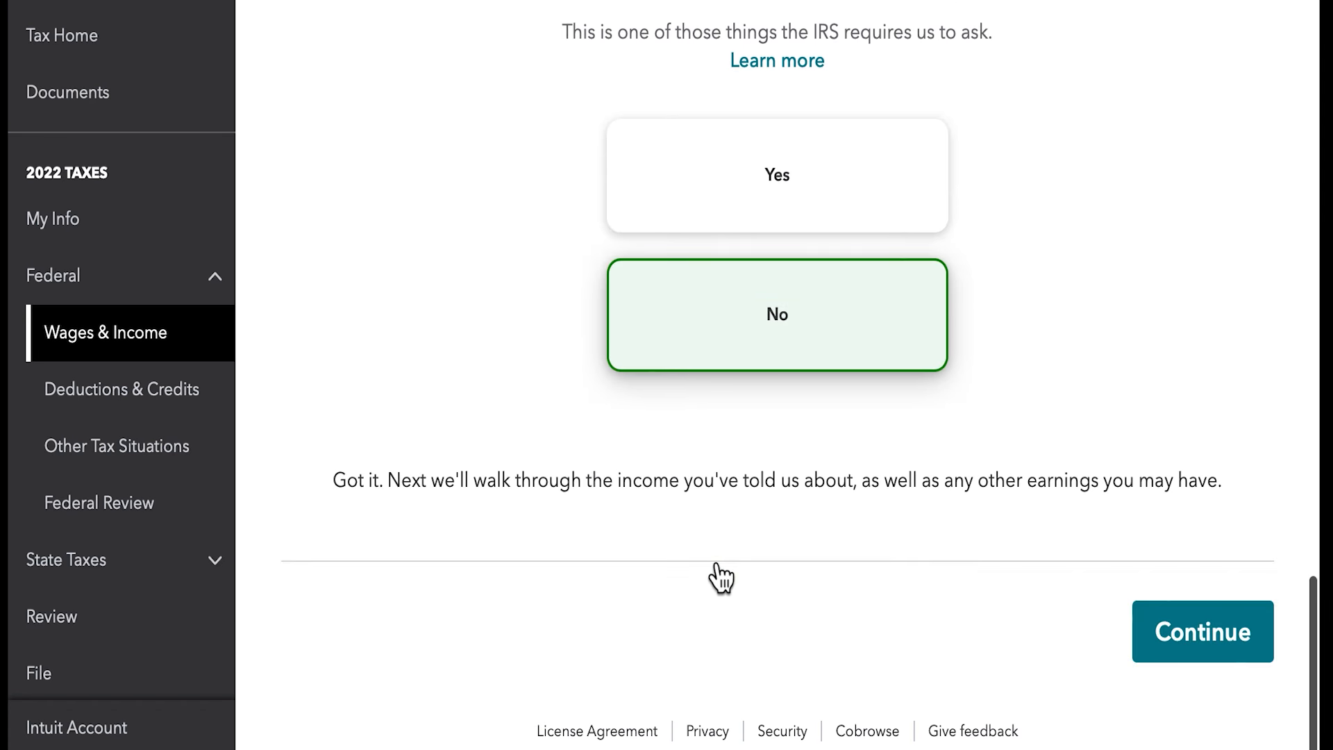
click(1191, 645)
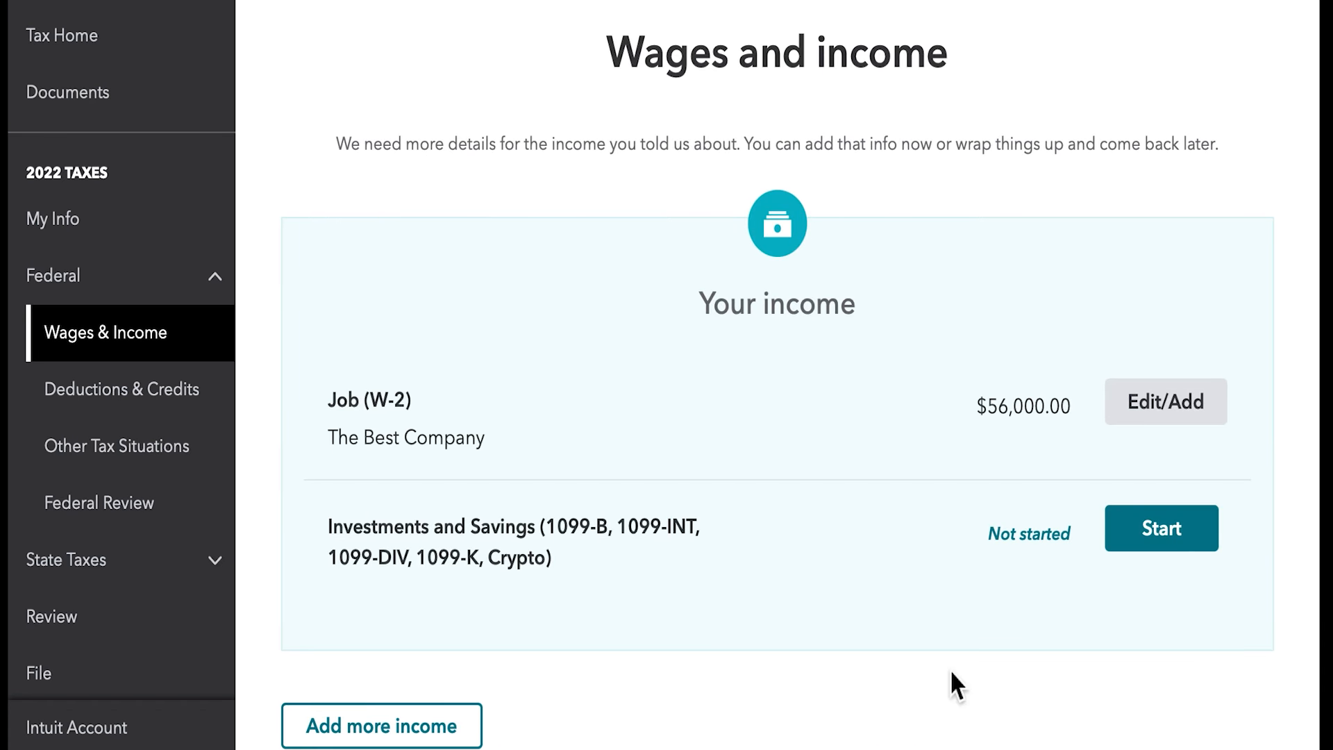
- Start the Investments and Savings section, answer Yes to having investment income, and choose to enter it a different way instead of importing
scroll(952, 672, down, 3)
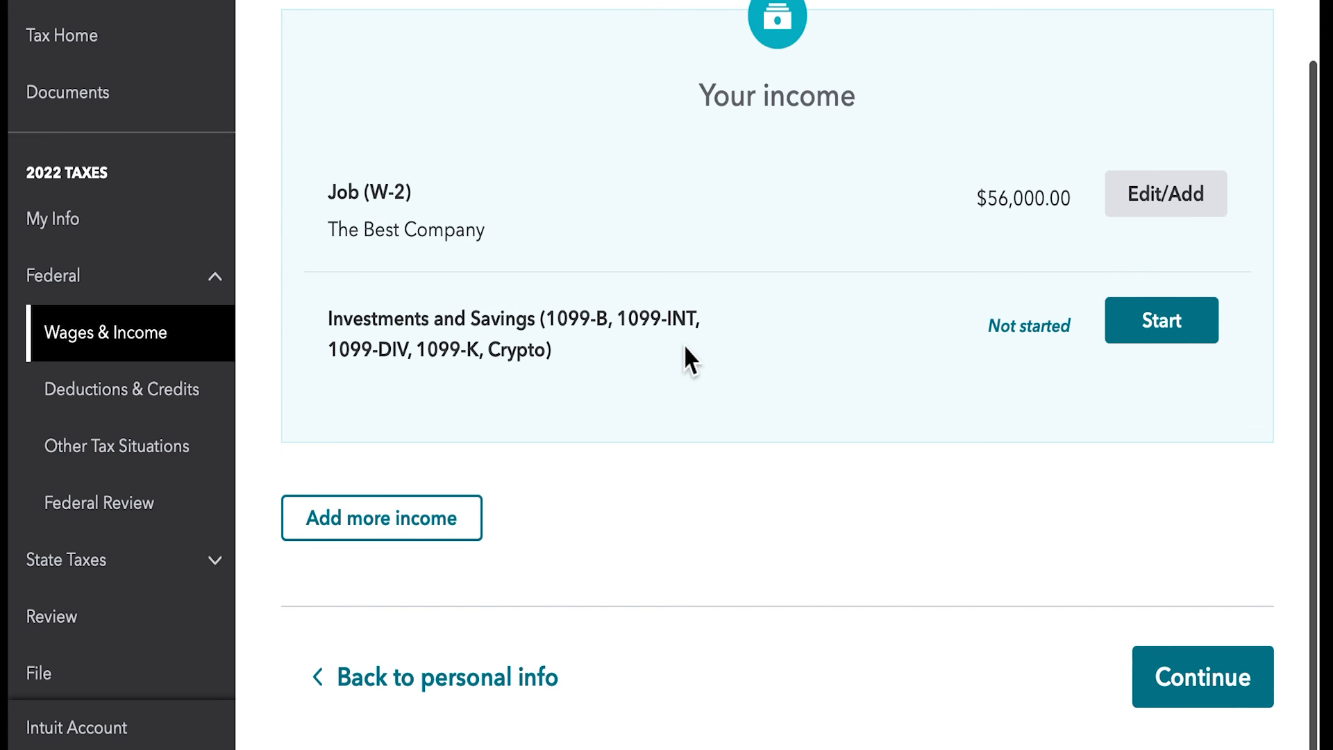
click(1152, 336)
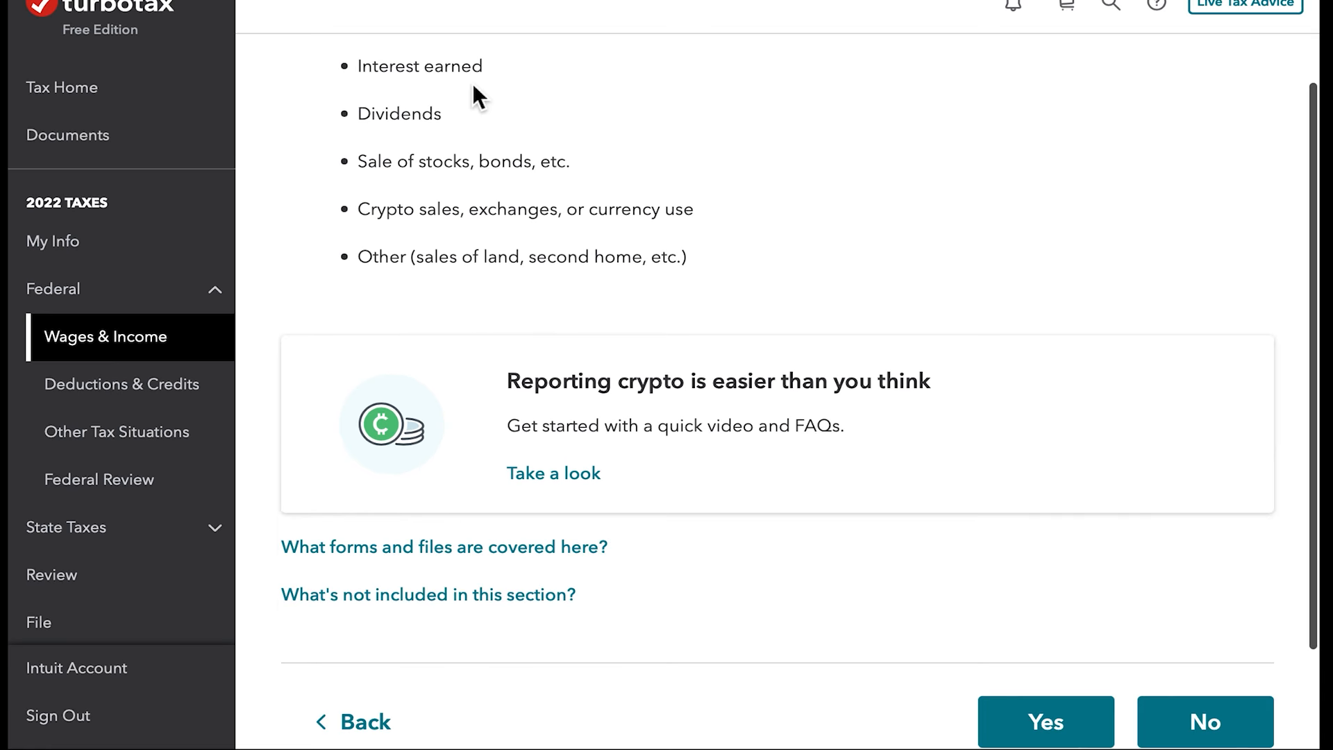
click(1041, 726)
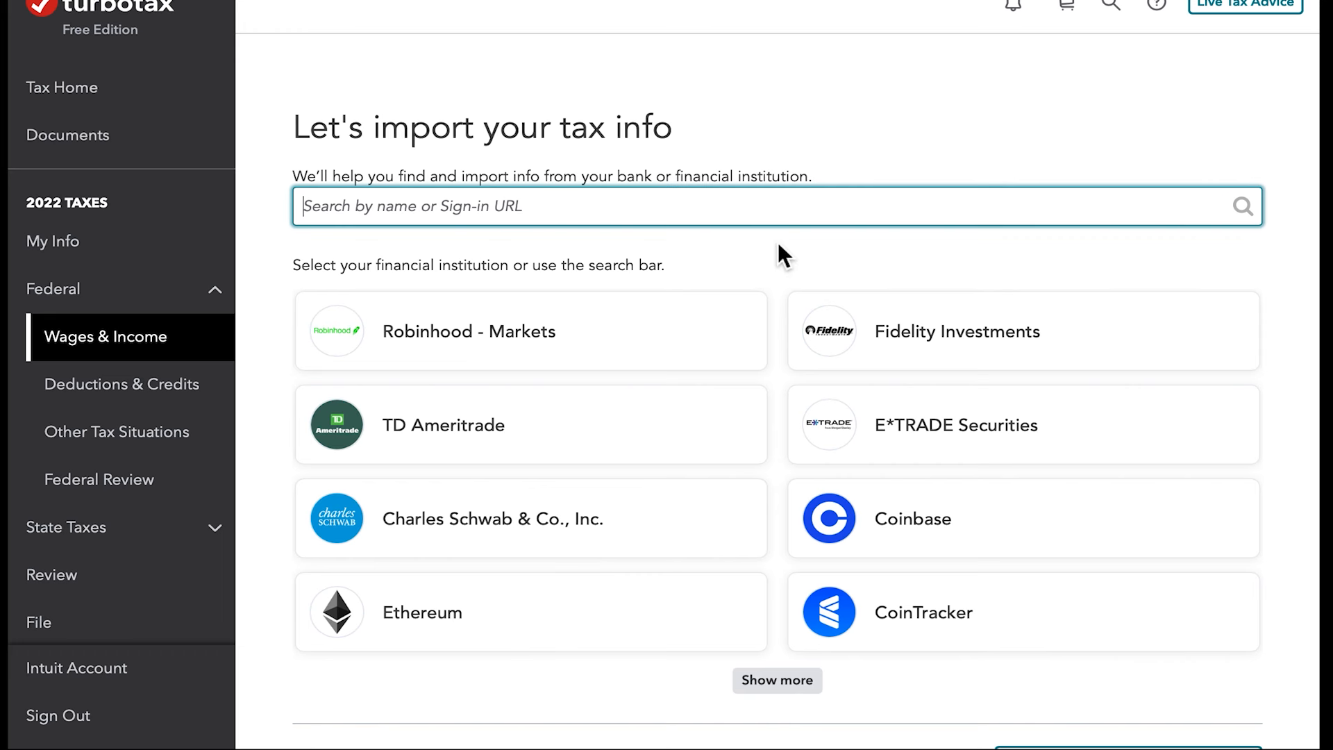
scroll(780, 253, down, 2)
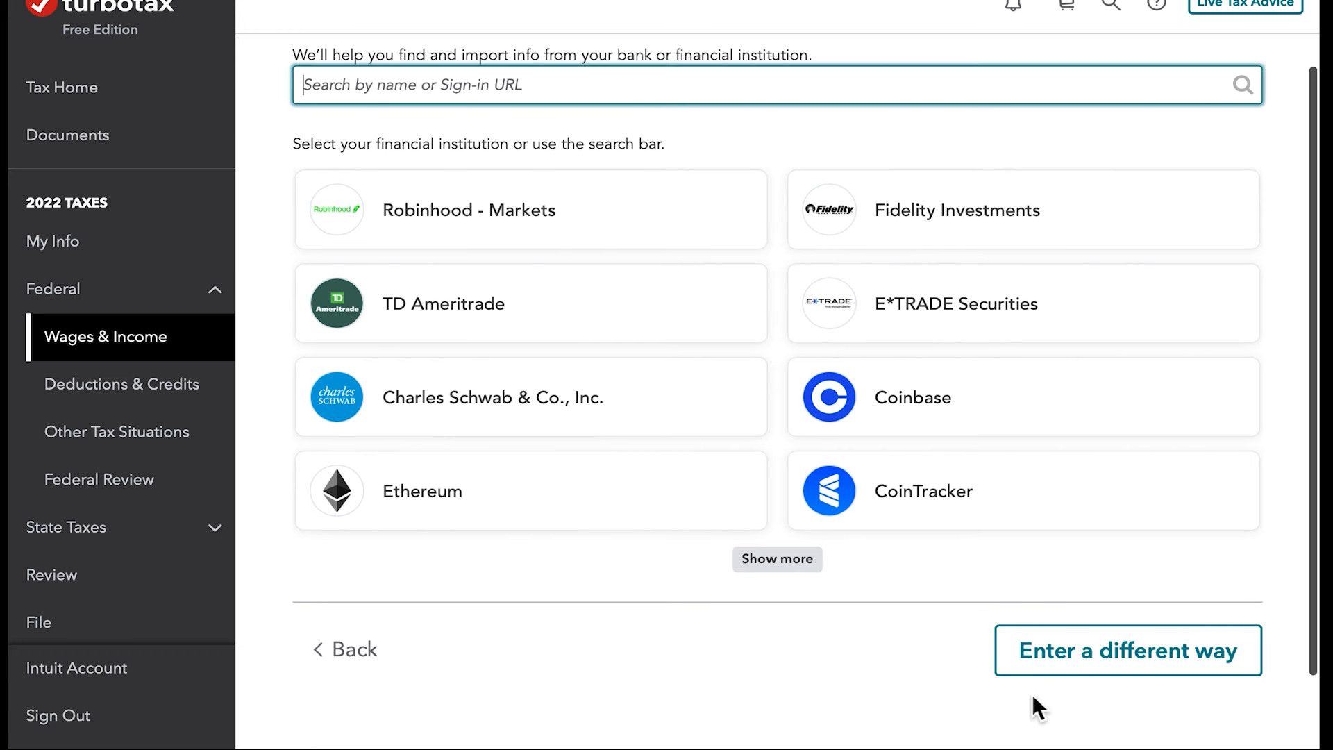
click(1062, 665)
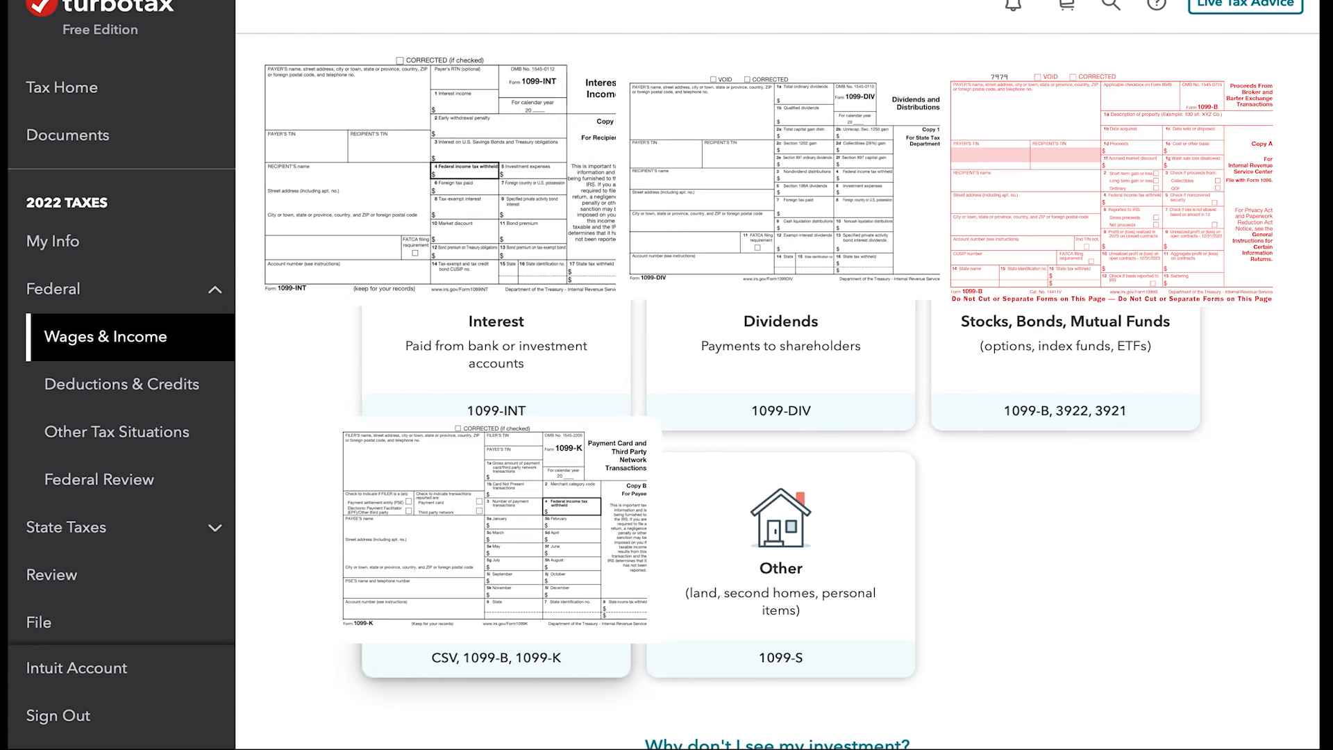
- Select Interest (1099-INT) as the investment type and choose to enter the form manually
click(473, 306)
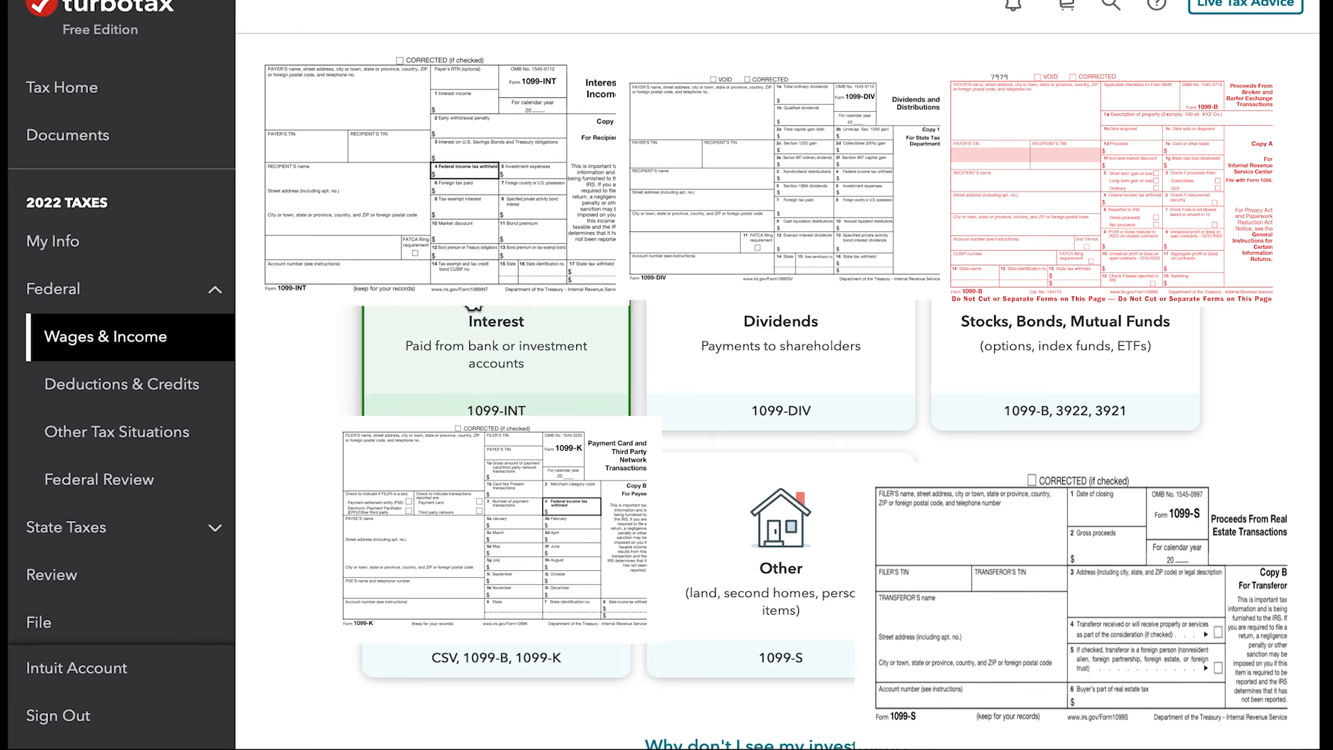
scroll(1021, 480, down, 3)
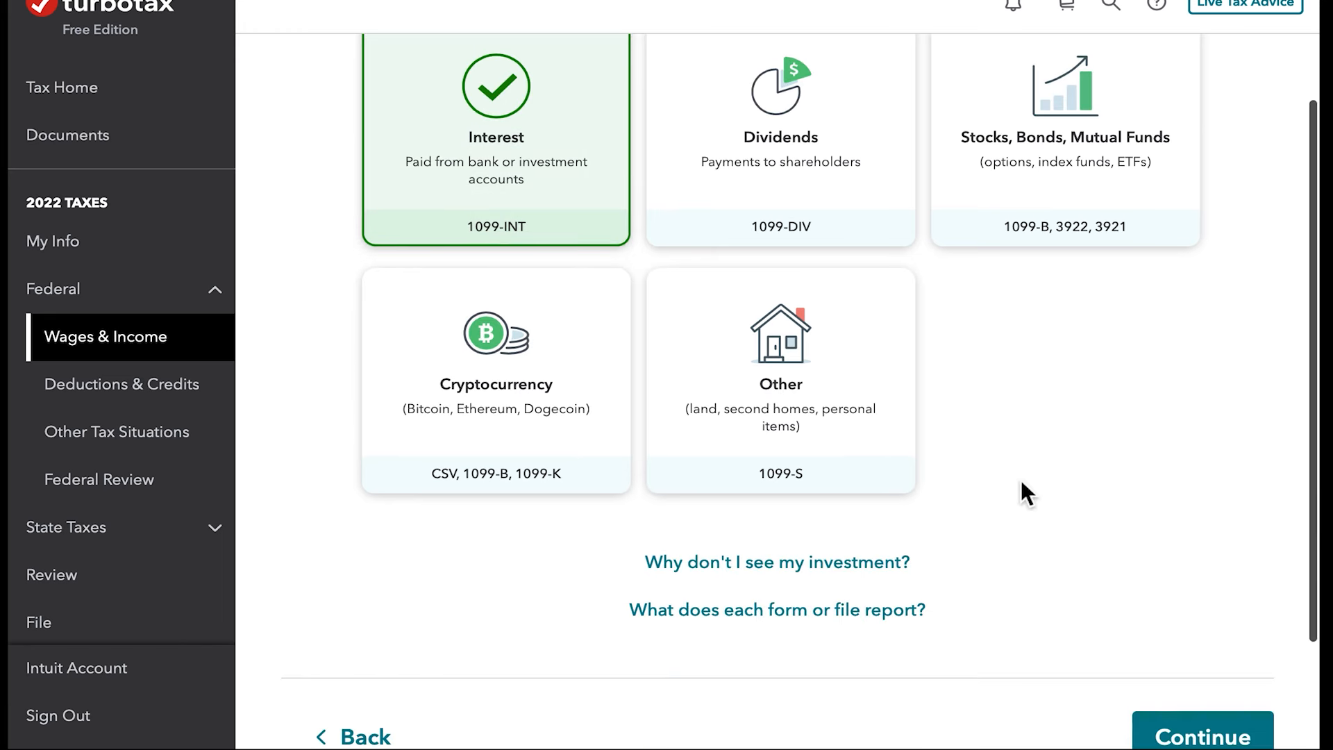
click(1220, 740)
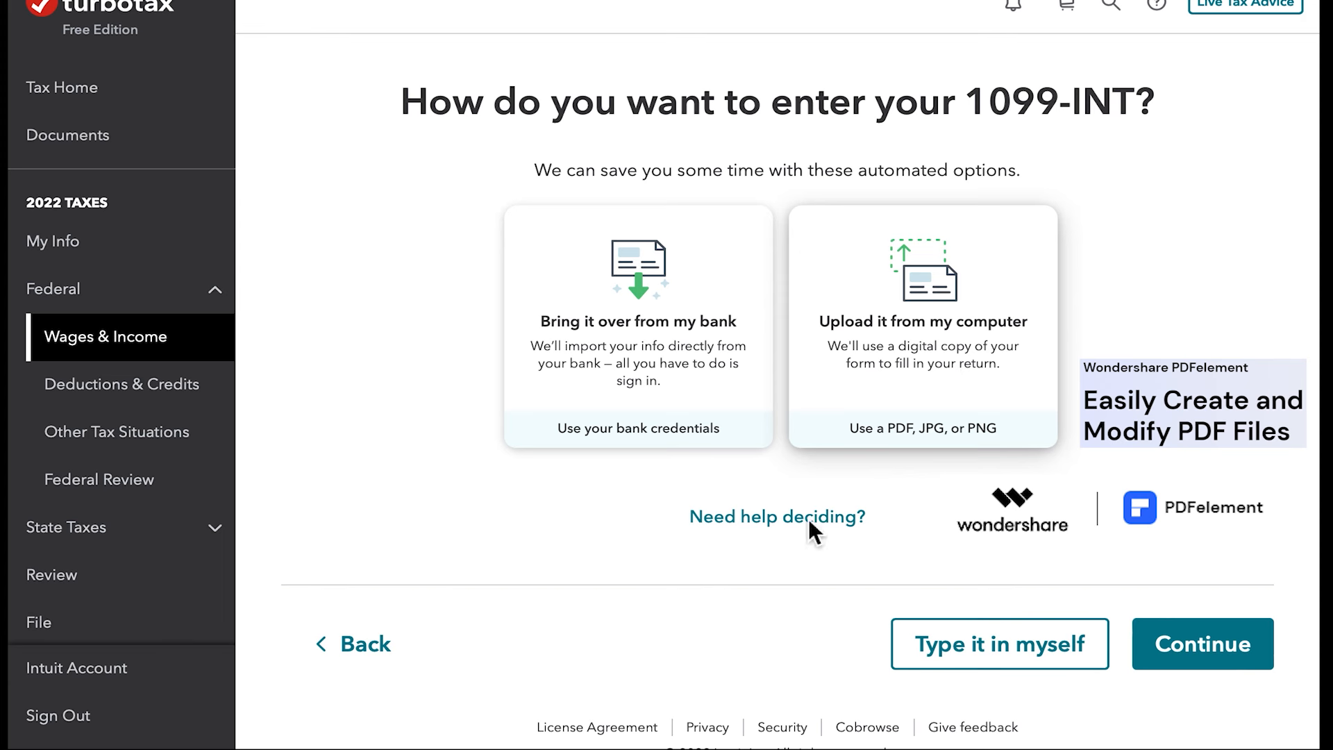
click(1044, 666)
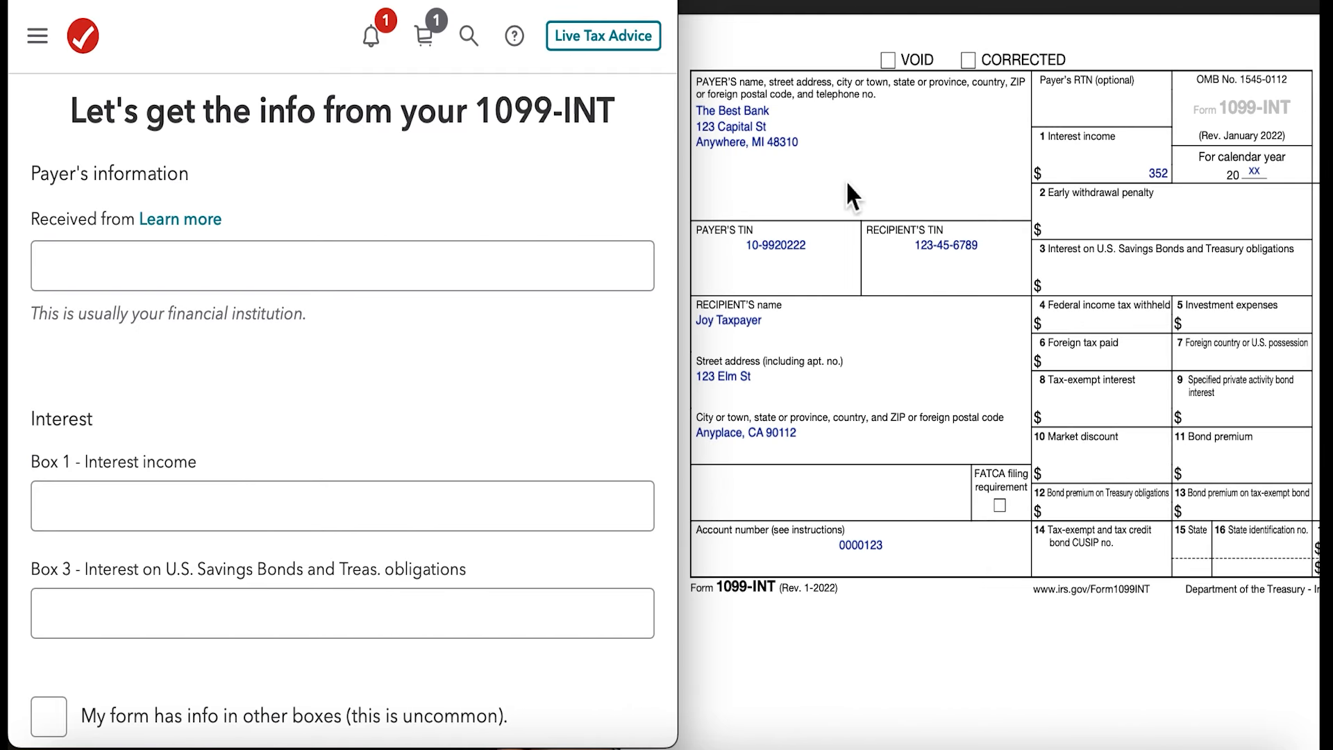
- Fill in the 1099-INT with payer The Best Bank and box 1 interest income of $352, leave box 3 blank, and submit it
text(The Best Bank)
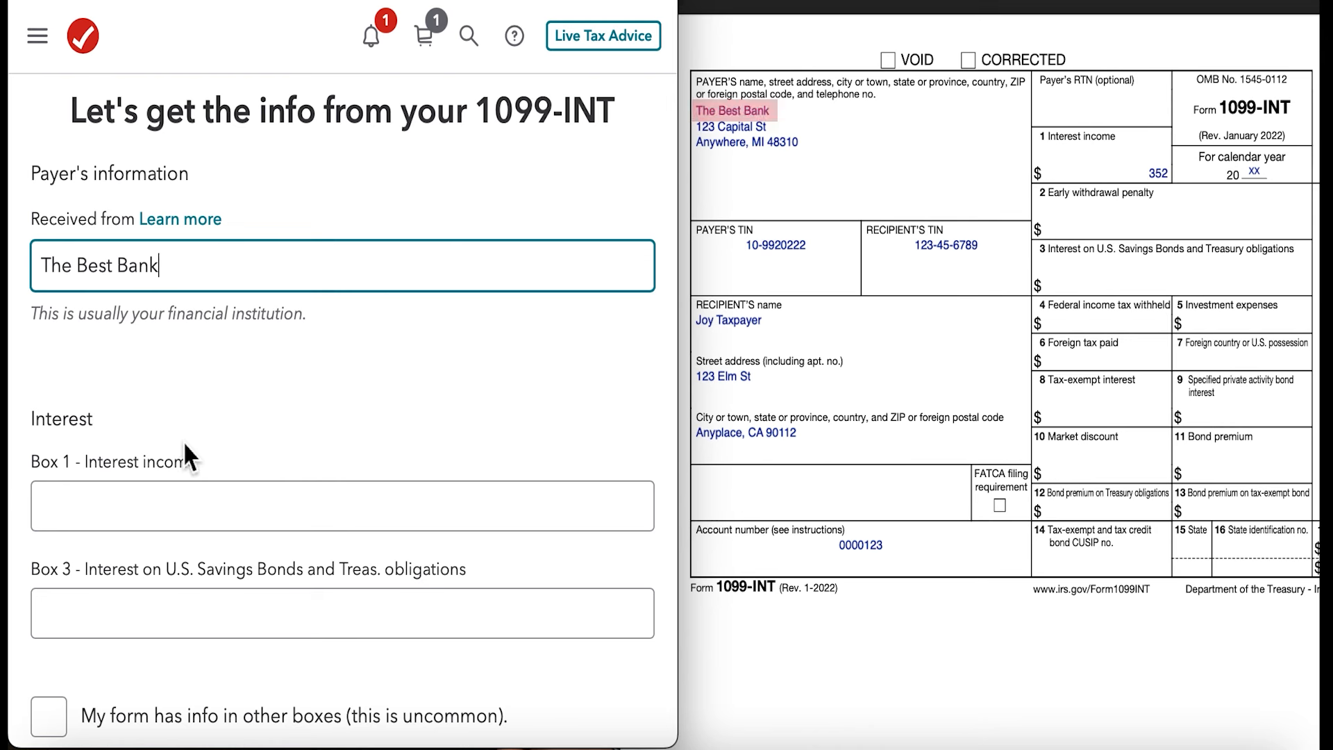
scroll(187, 461, down, 2)
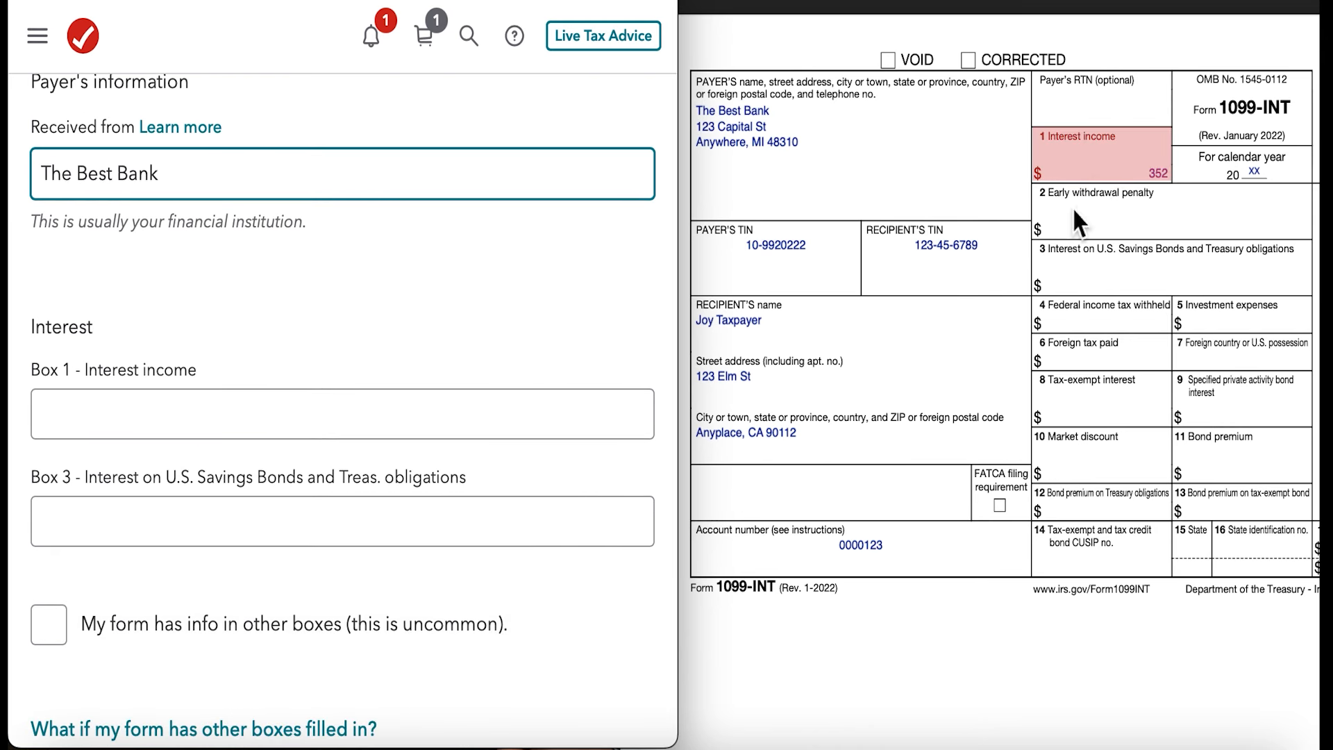
click(243, 425)
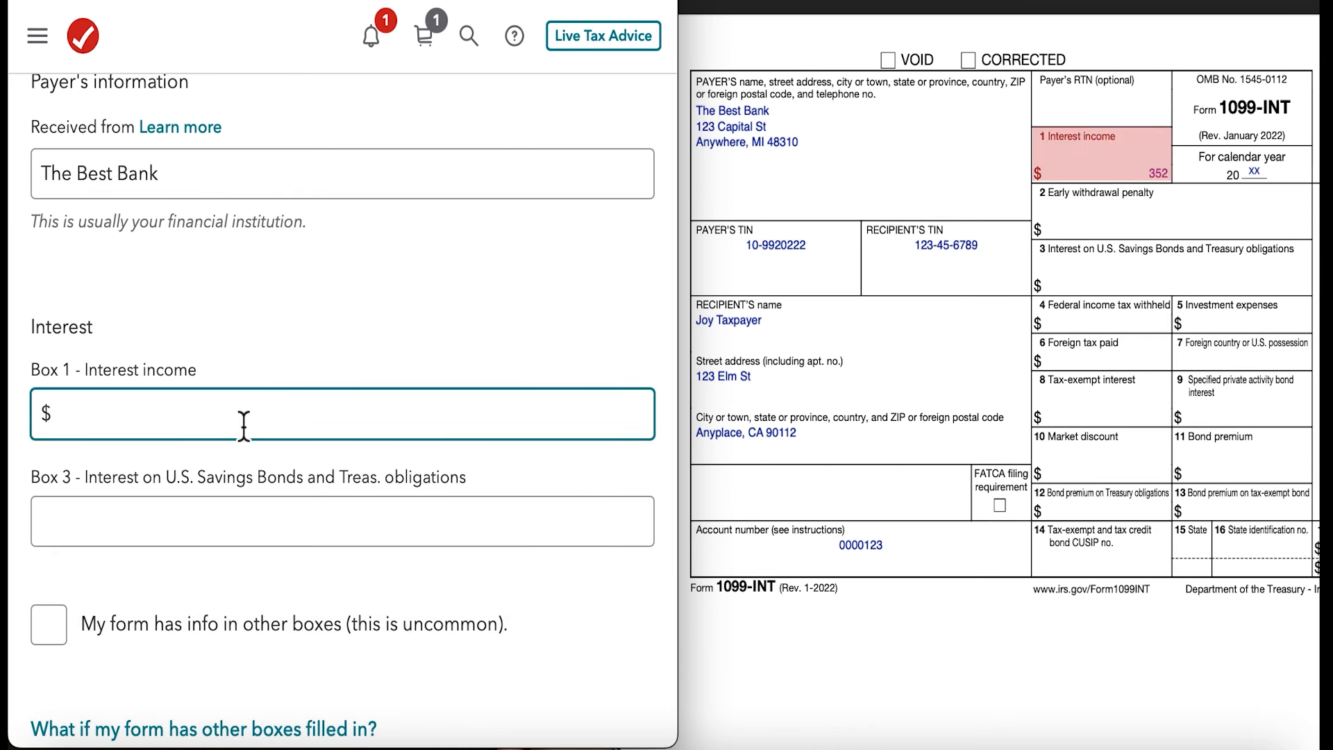
text(352)
key(Tab)
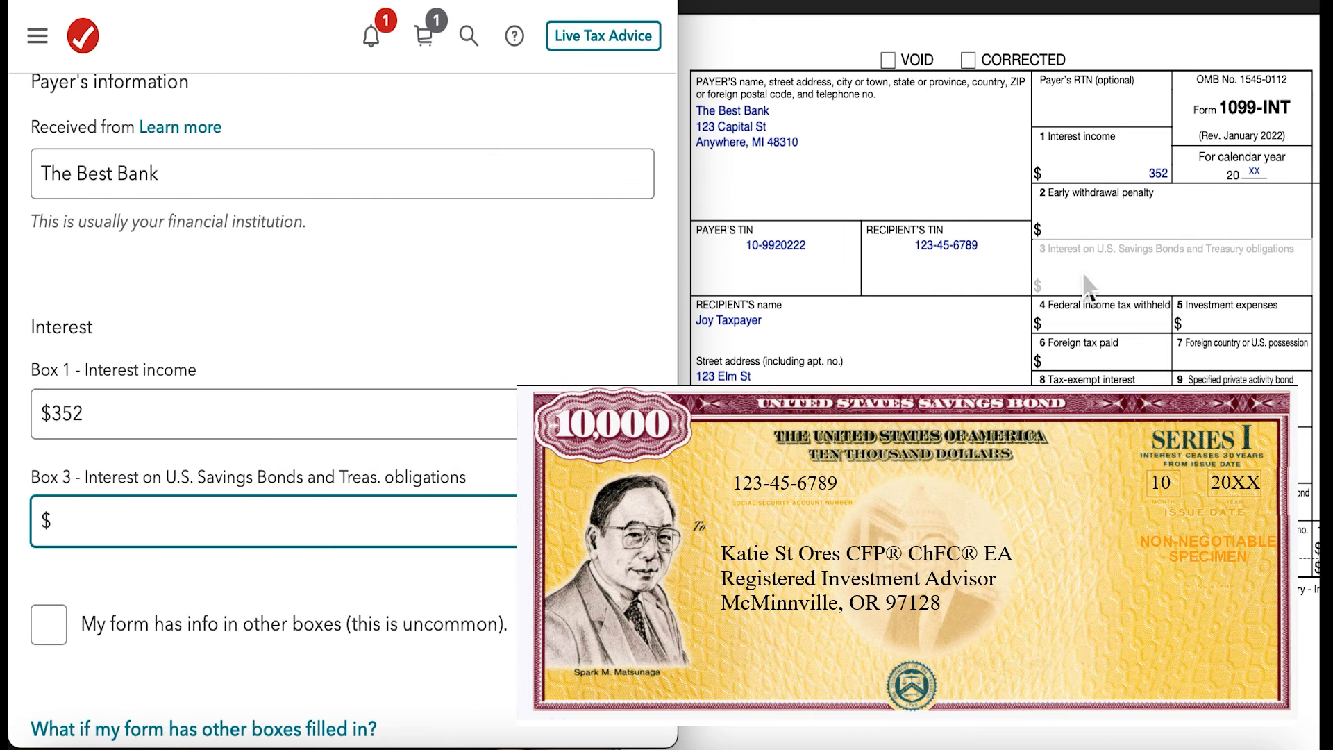
scroll(502, 535, down, 3)
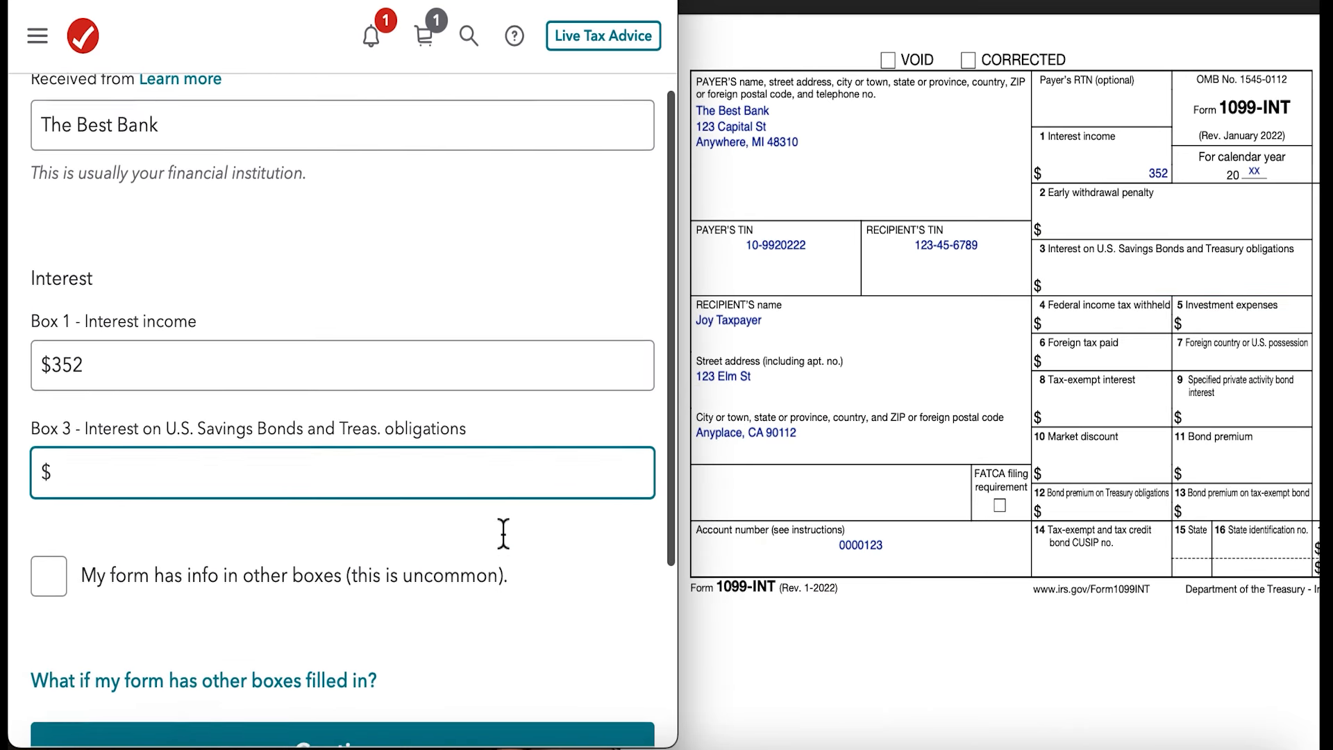
scroll(502, 528, down, 3)
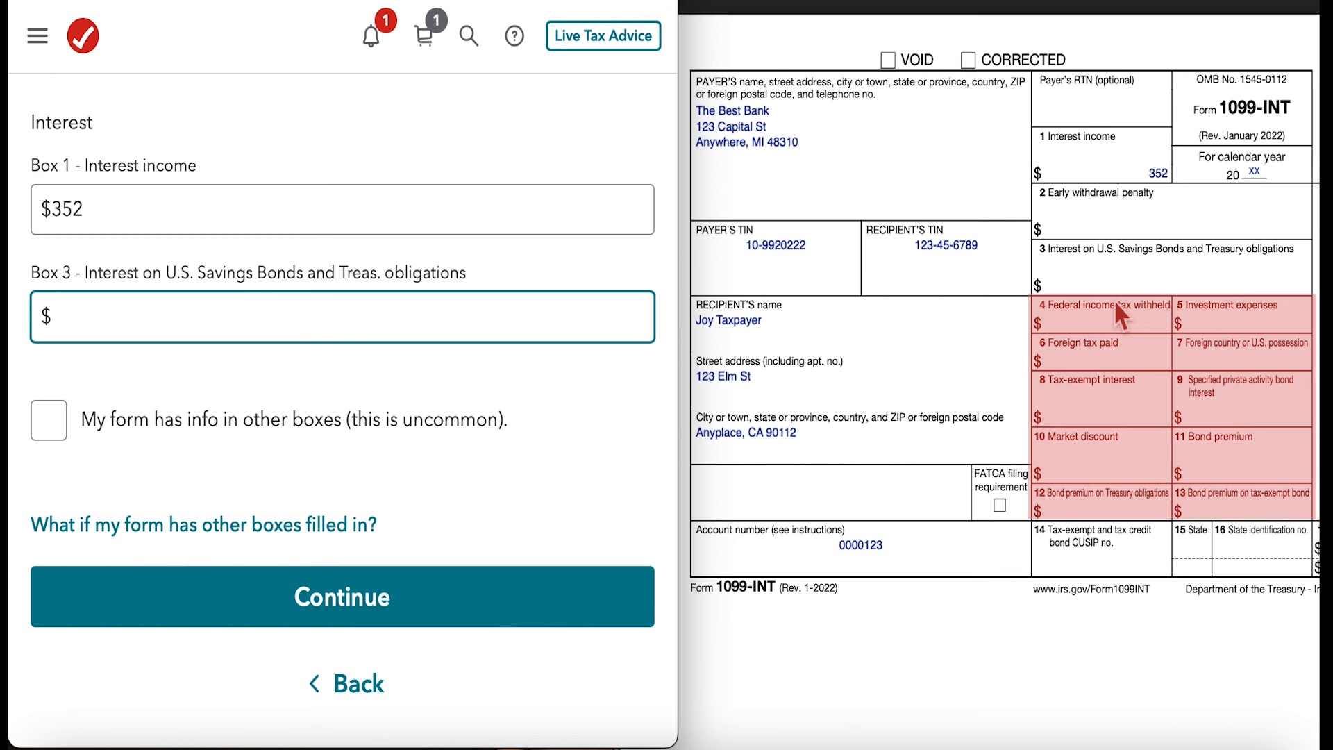
click(232, 618)
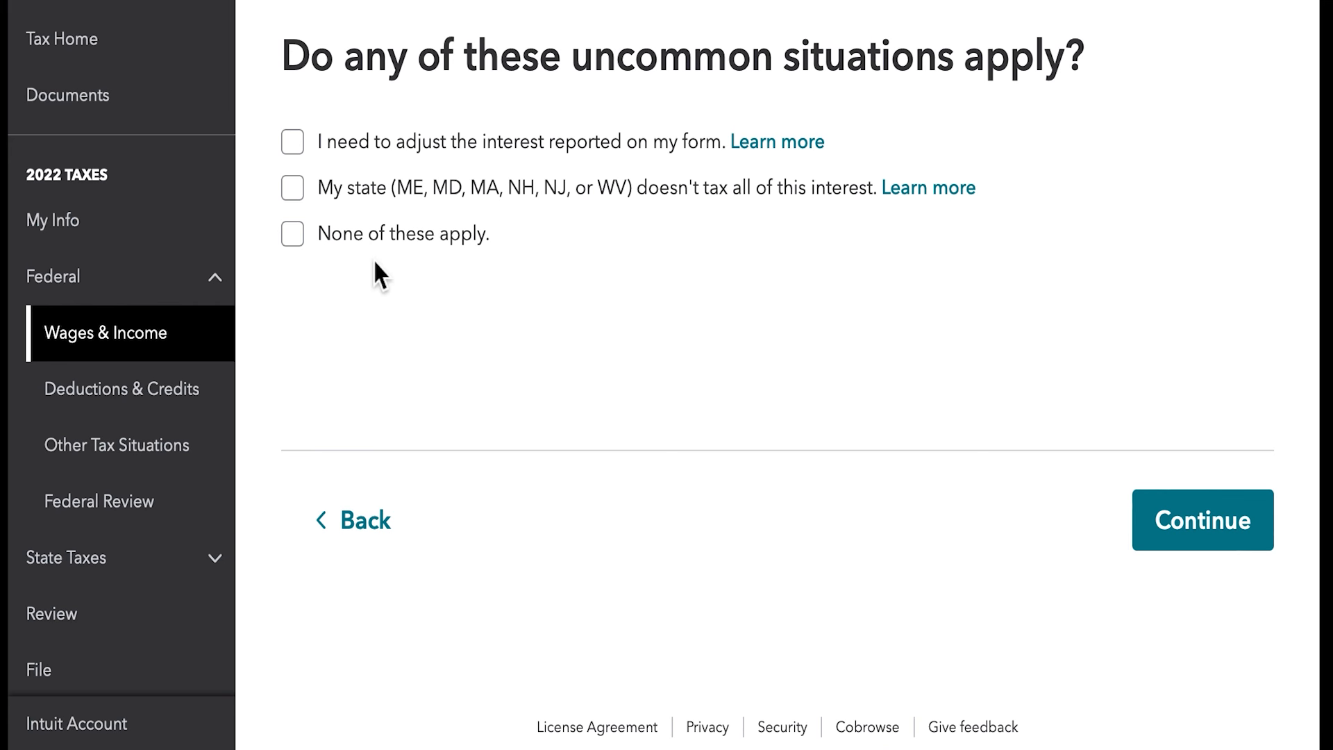
- Declare that none of the uncommon interest situations apply and confirm the investments and savings summary
click(293, 239)
click(1188, 522)
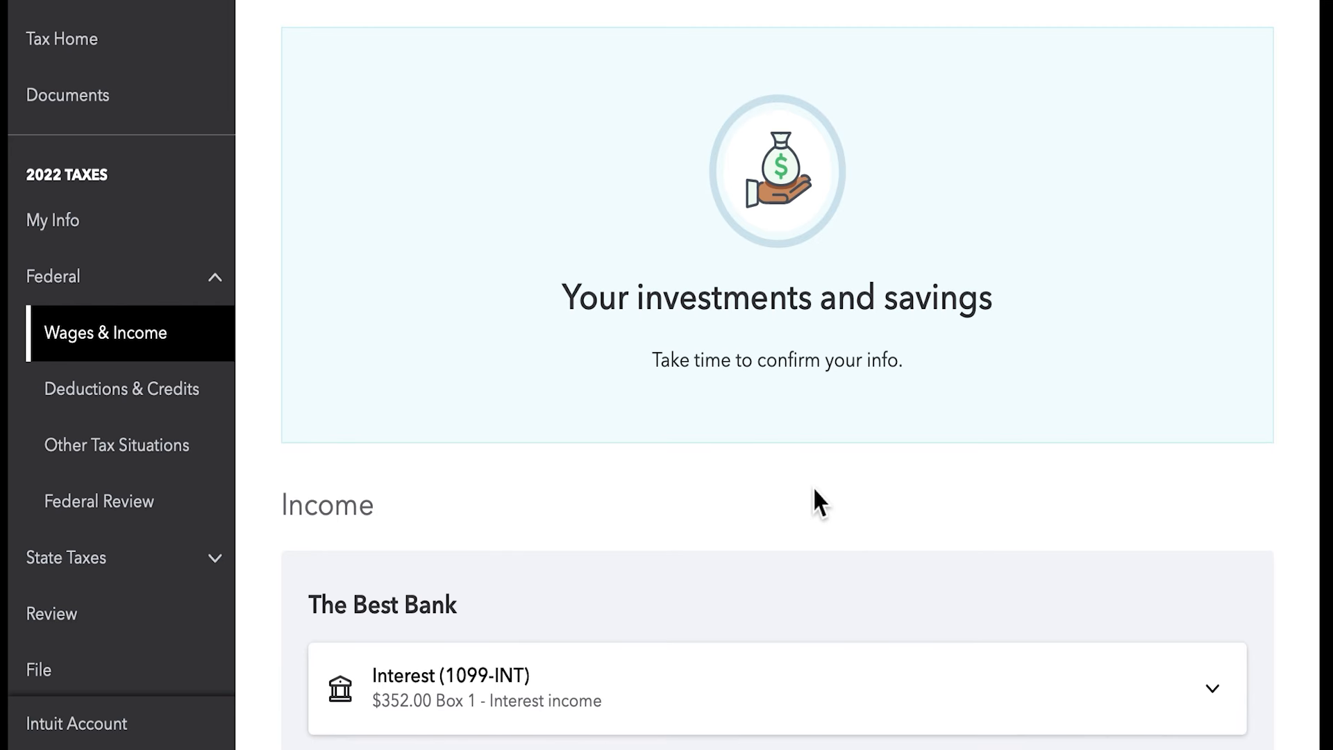
scroll(812, 486, down, 3)
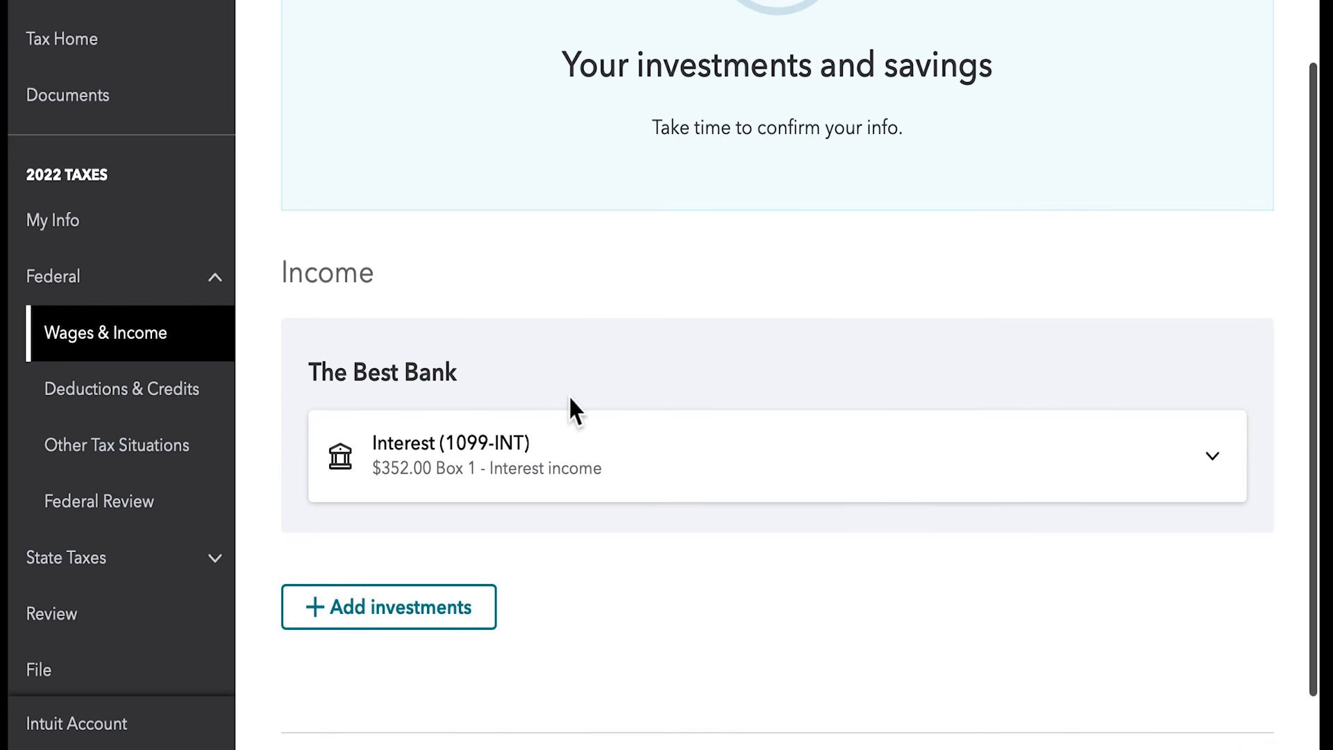
scroll(962, 486, down, 2)
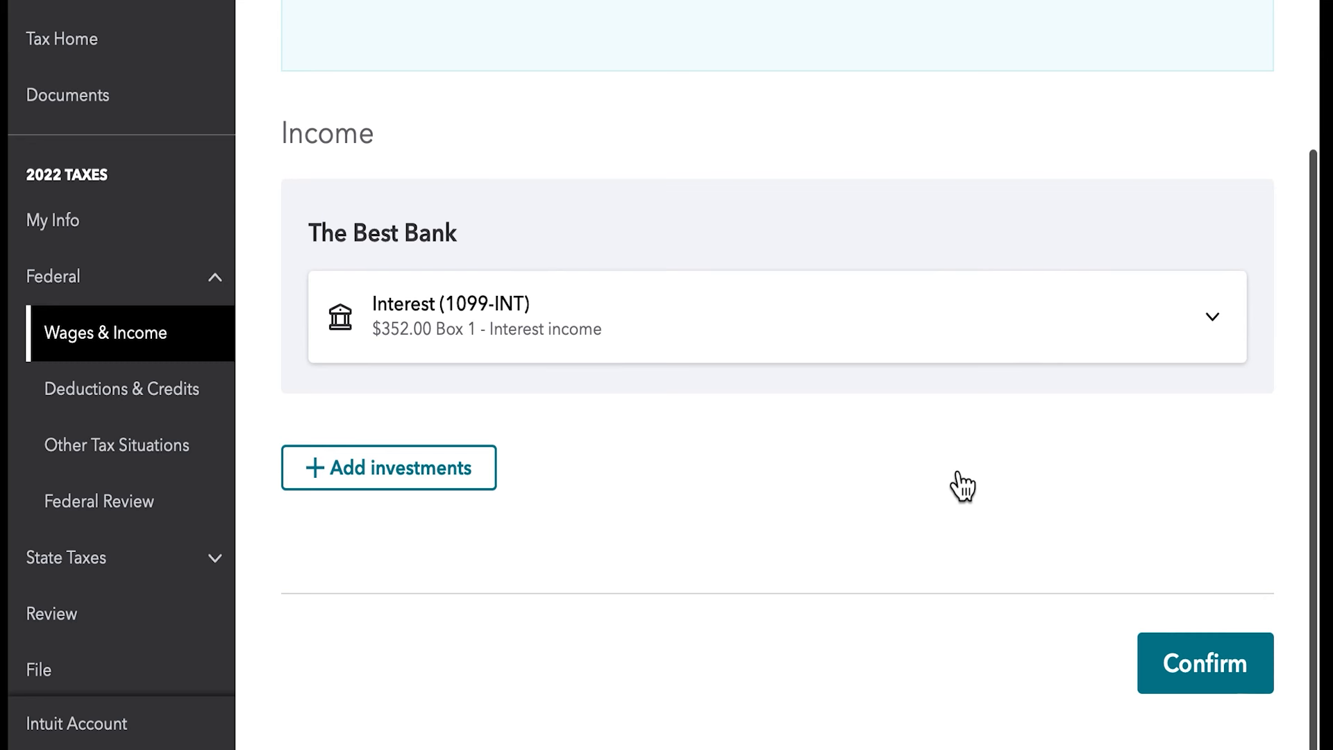
click(1215, 659)
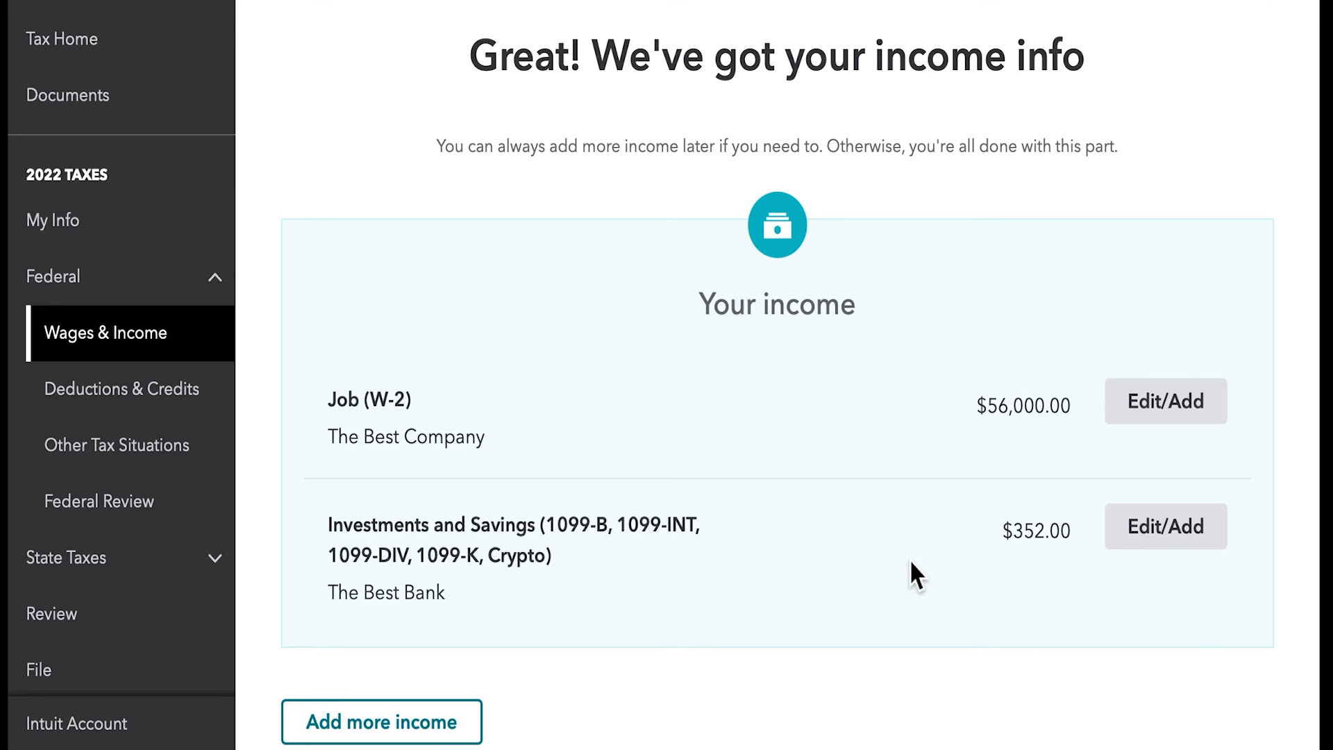
- Finish the income section and declare that no disaster distribution was taken between 2018 and 2020
scroll(911, 562, down, 3)
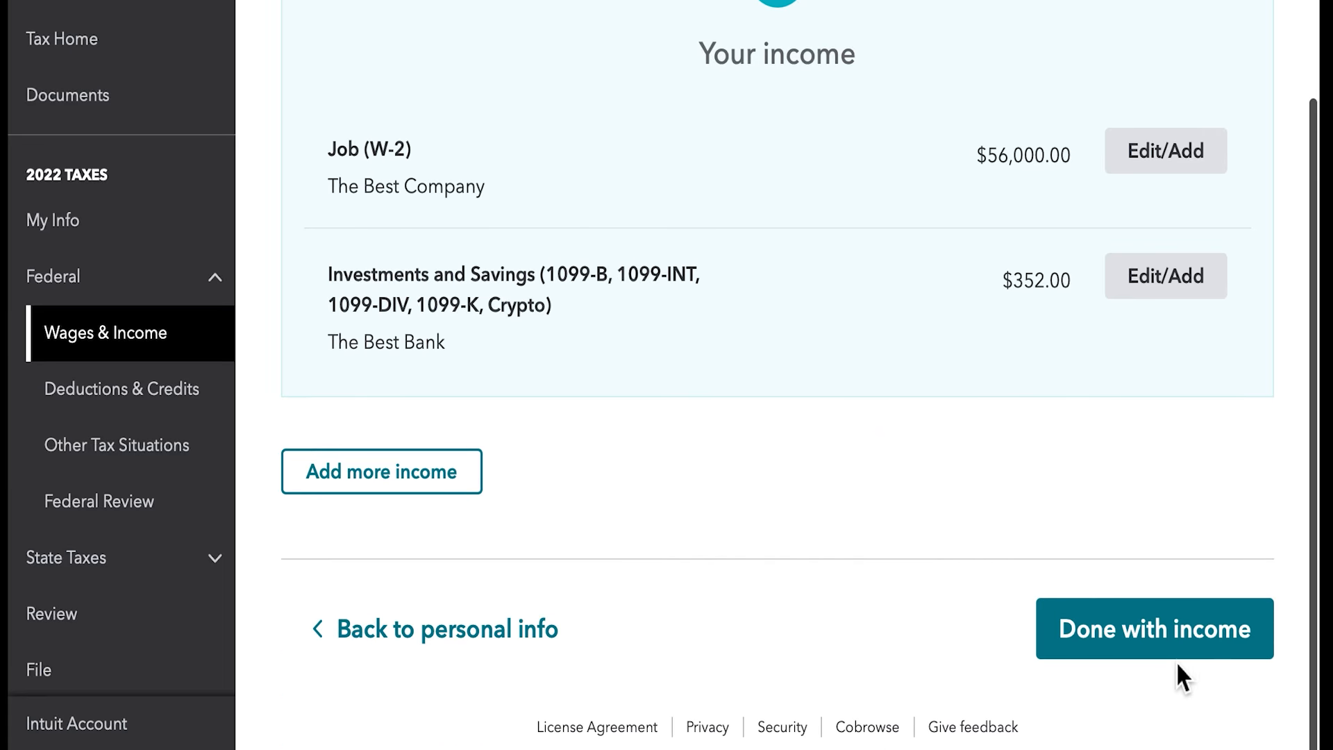
click(1180, 656)
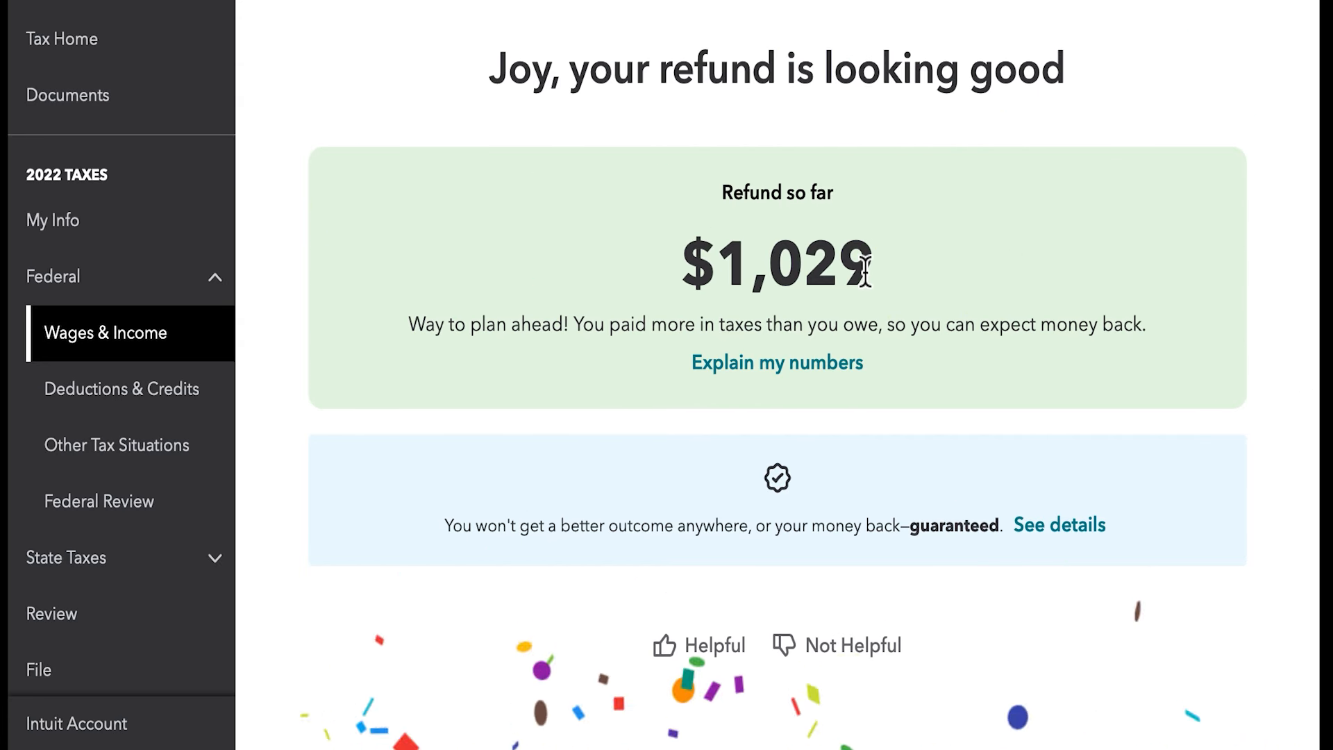
scroll(899, 238, down, 3)
click(1231, 619)
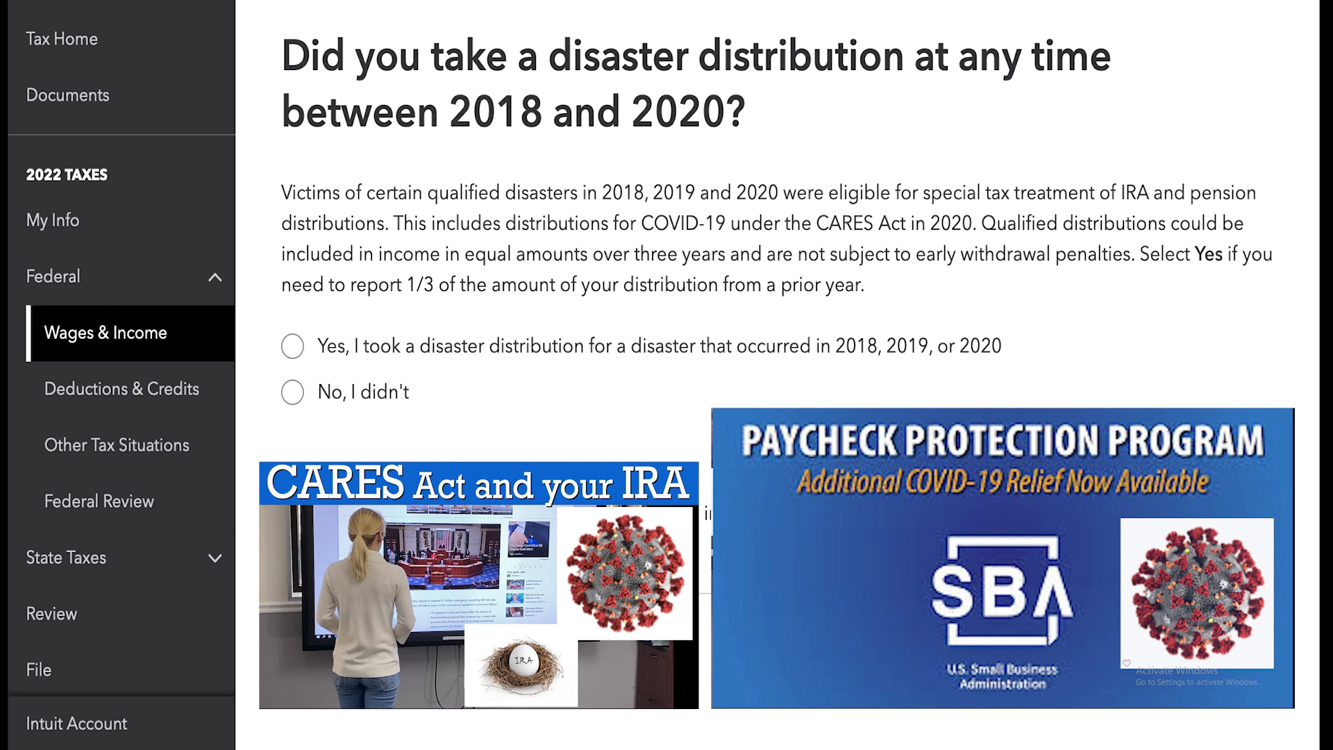
click(292, 392)
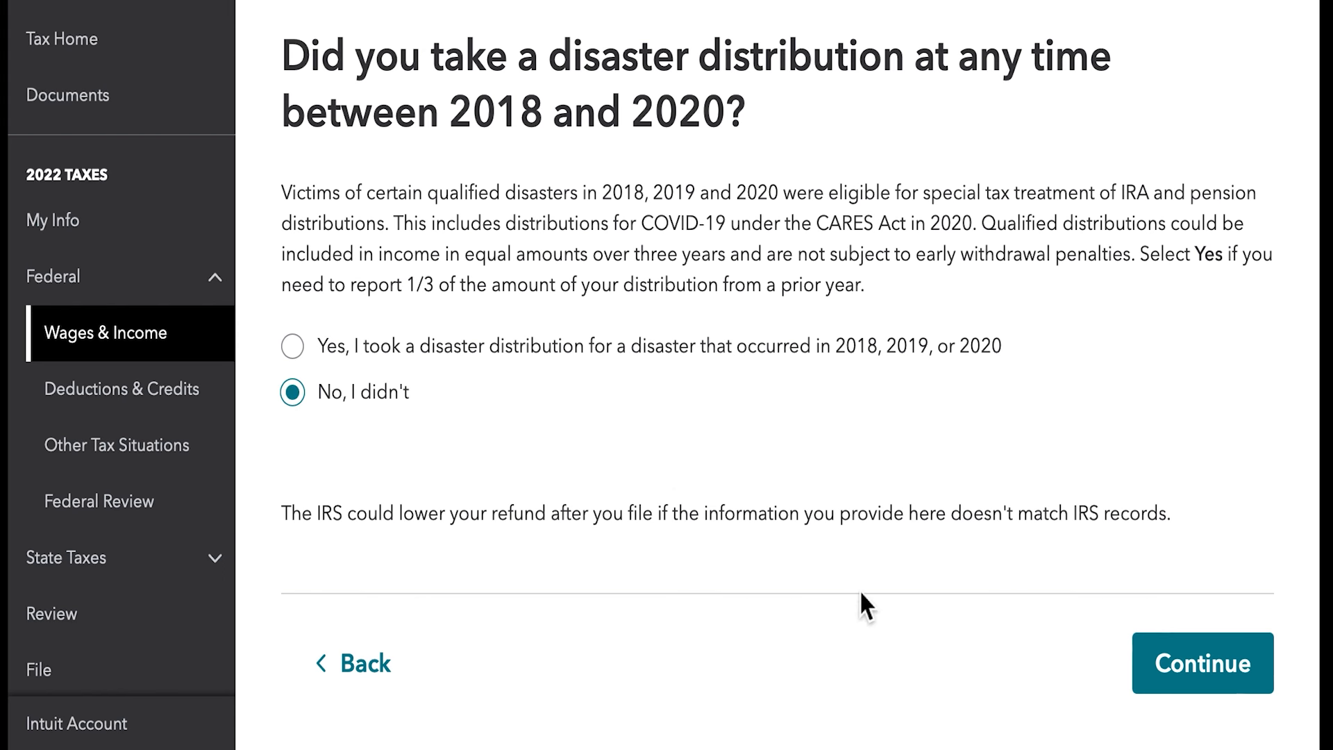
click(1246, 681)
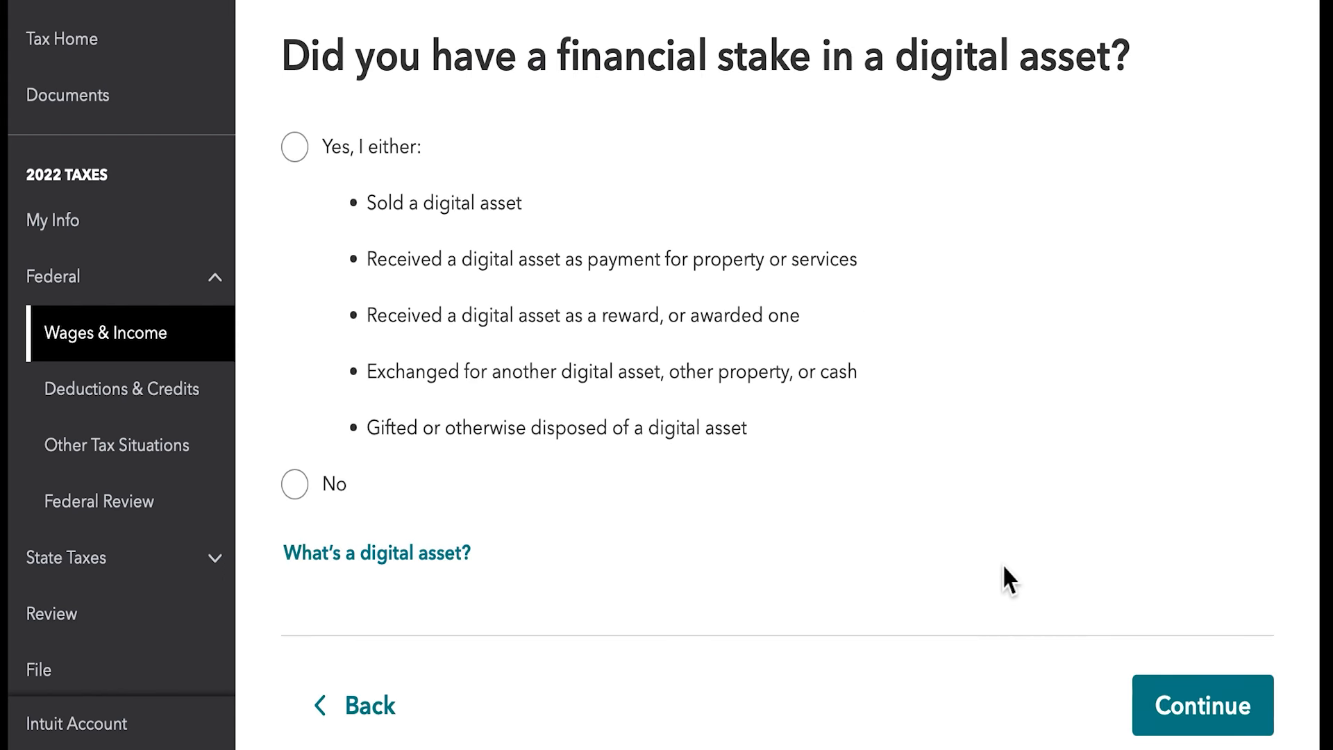
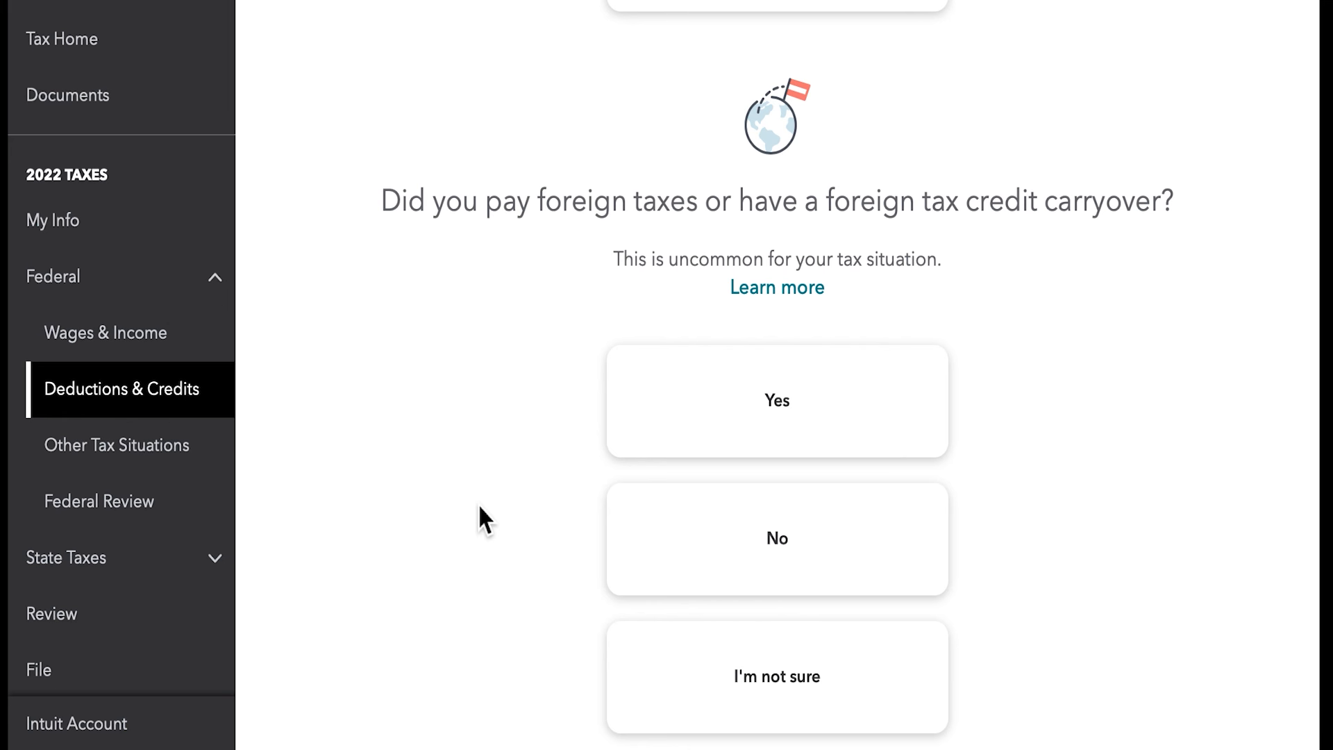
- Declare no foreign taxes or foreign tax credit carryover, accept the listed tax breaks and finish the deductions and credits section
click(753, 538)
scroll(753, 528, down, 5)
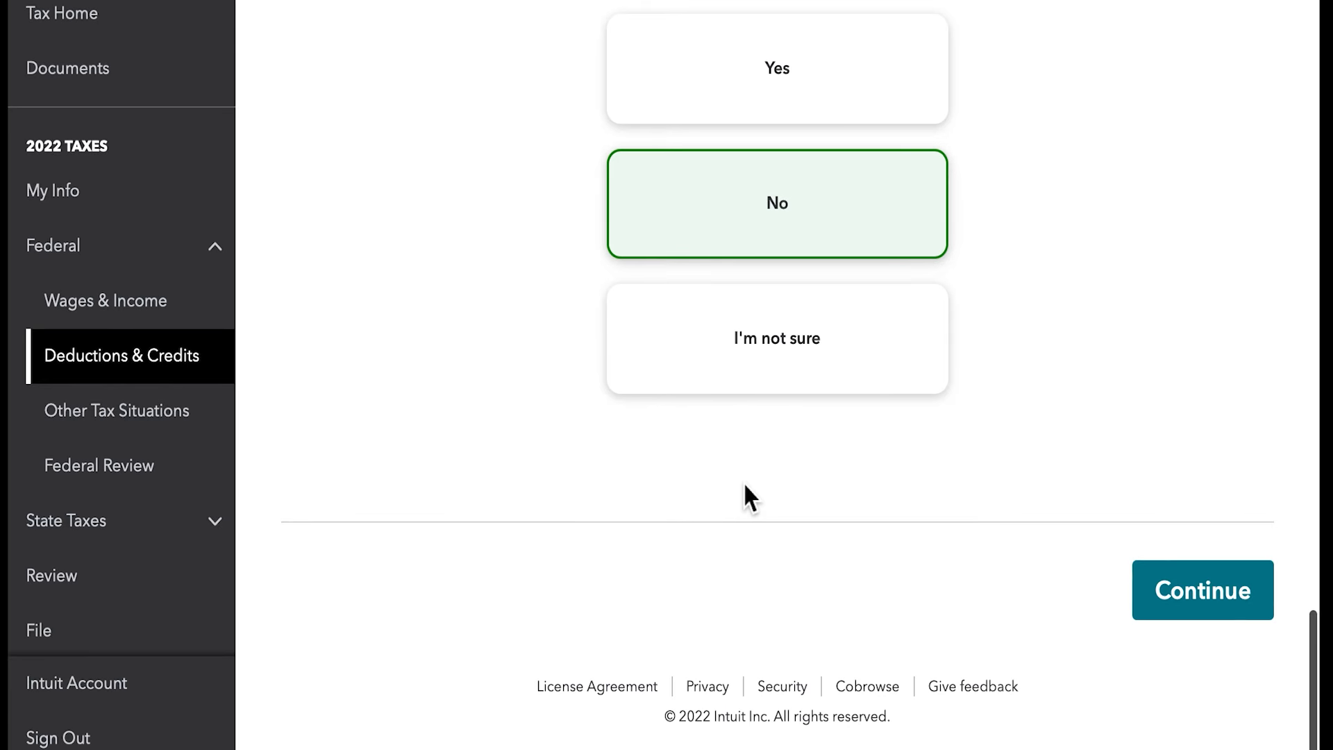
click(1260, 598)
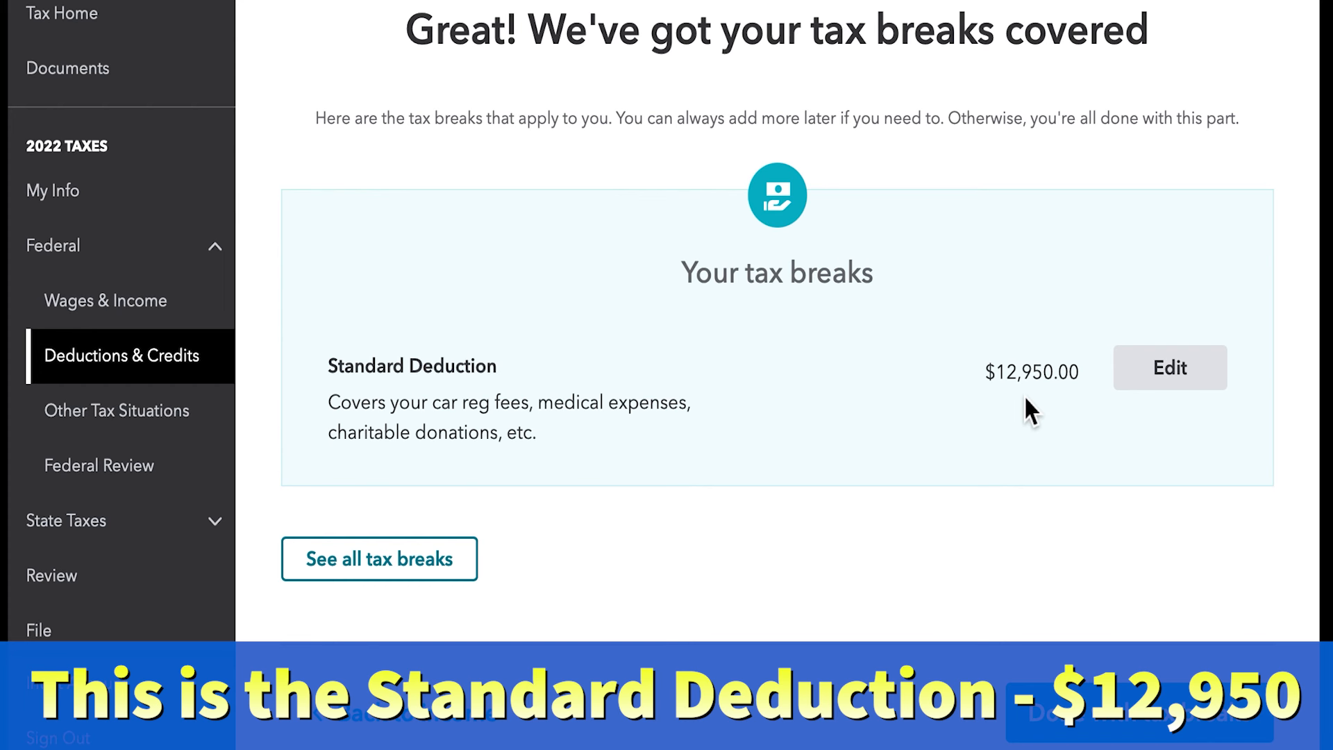
click(1081, 735)
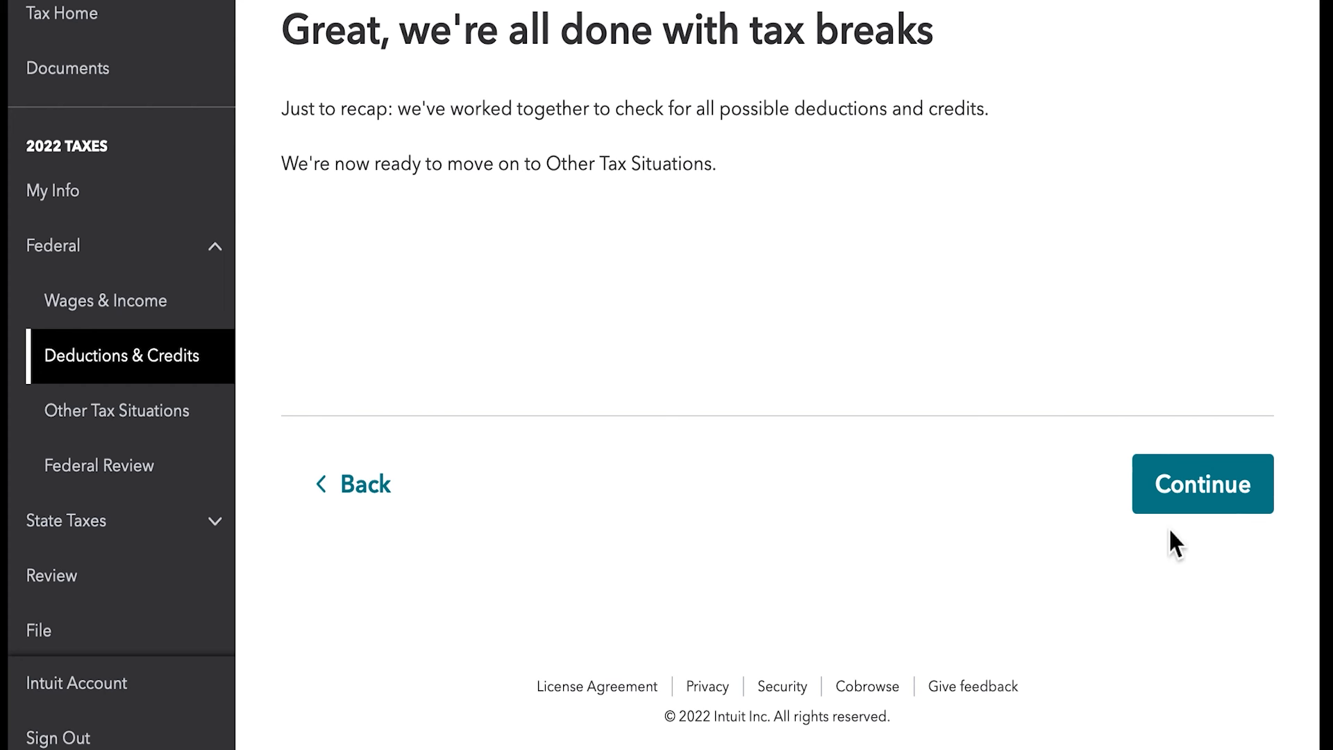
click(1168, 496)
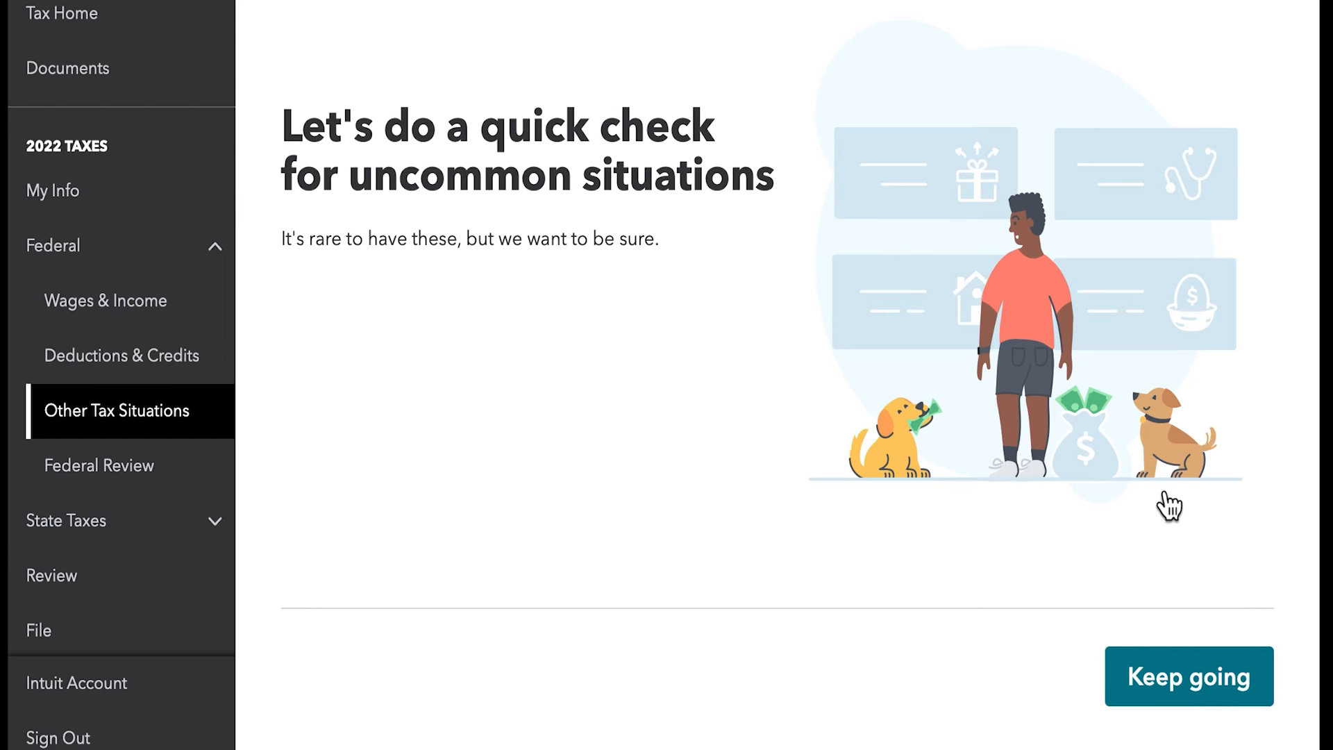
- Answer No to the household employee, refund applied to next year, presidential campaign fund and Identity Protection PIN questions, and submit the answers
click(1157, 690)
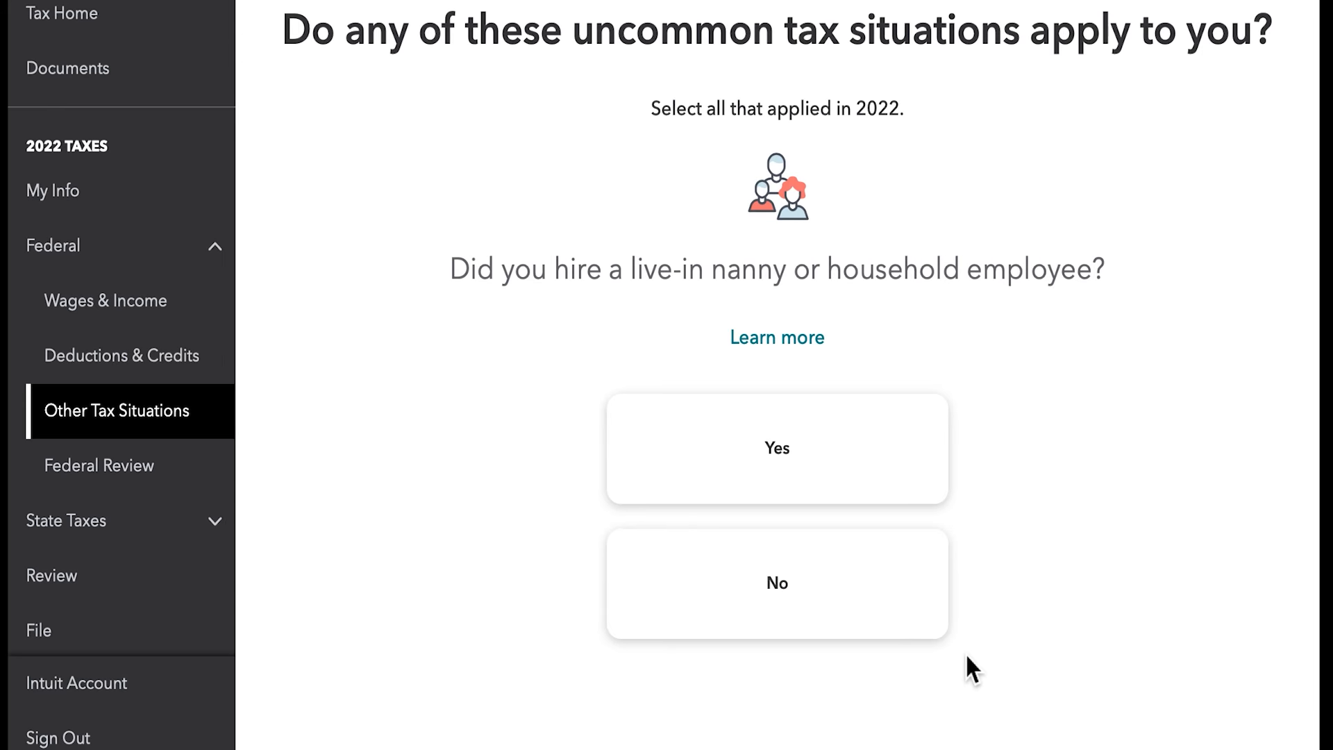
click(824, 598)
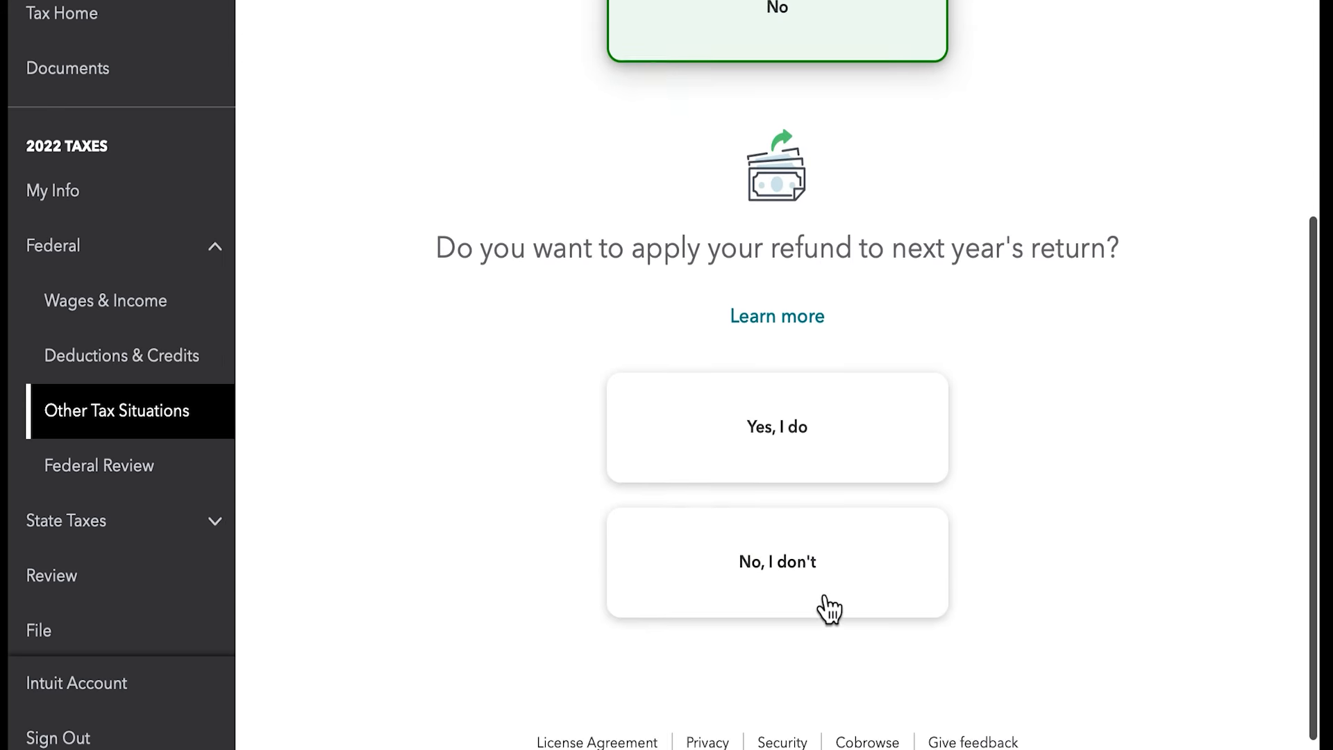
click(815, 548)
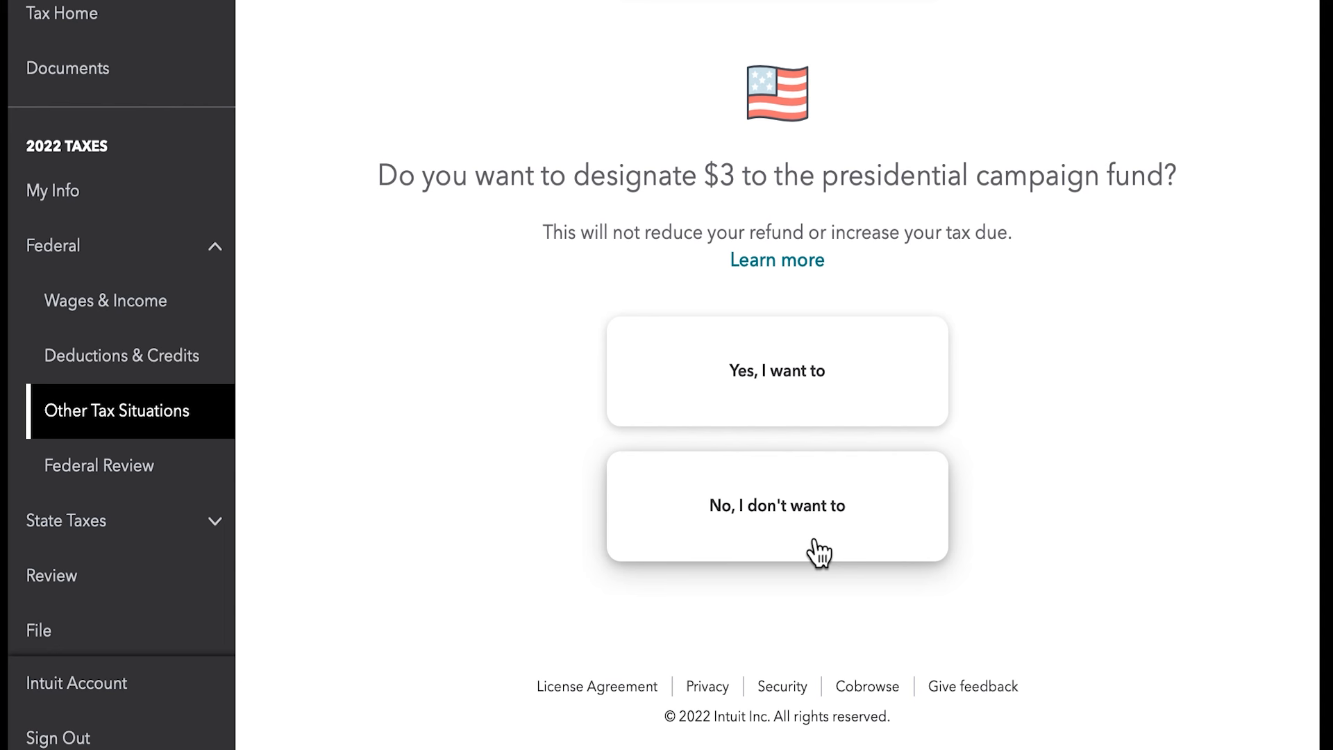
click(815, 542)
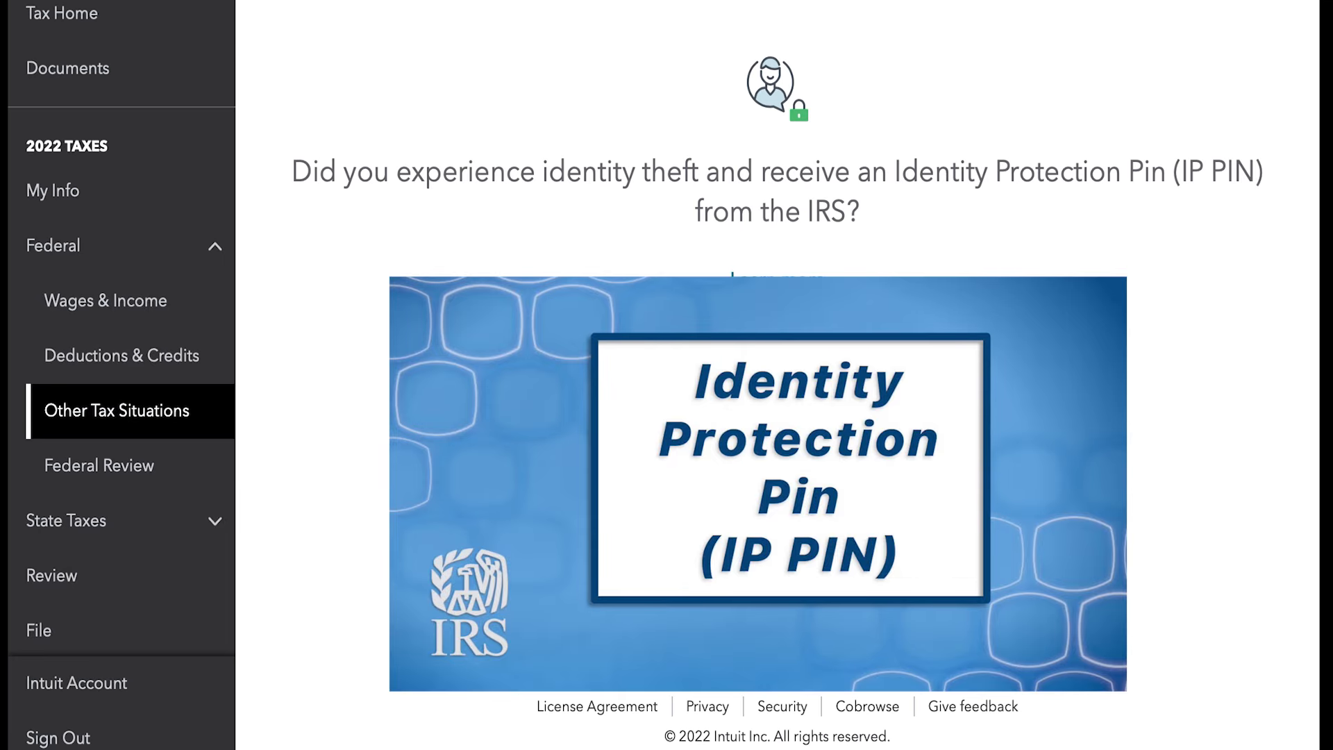
scroll(1173, 622, down, 4)
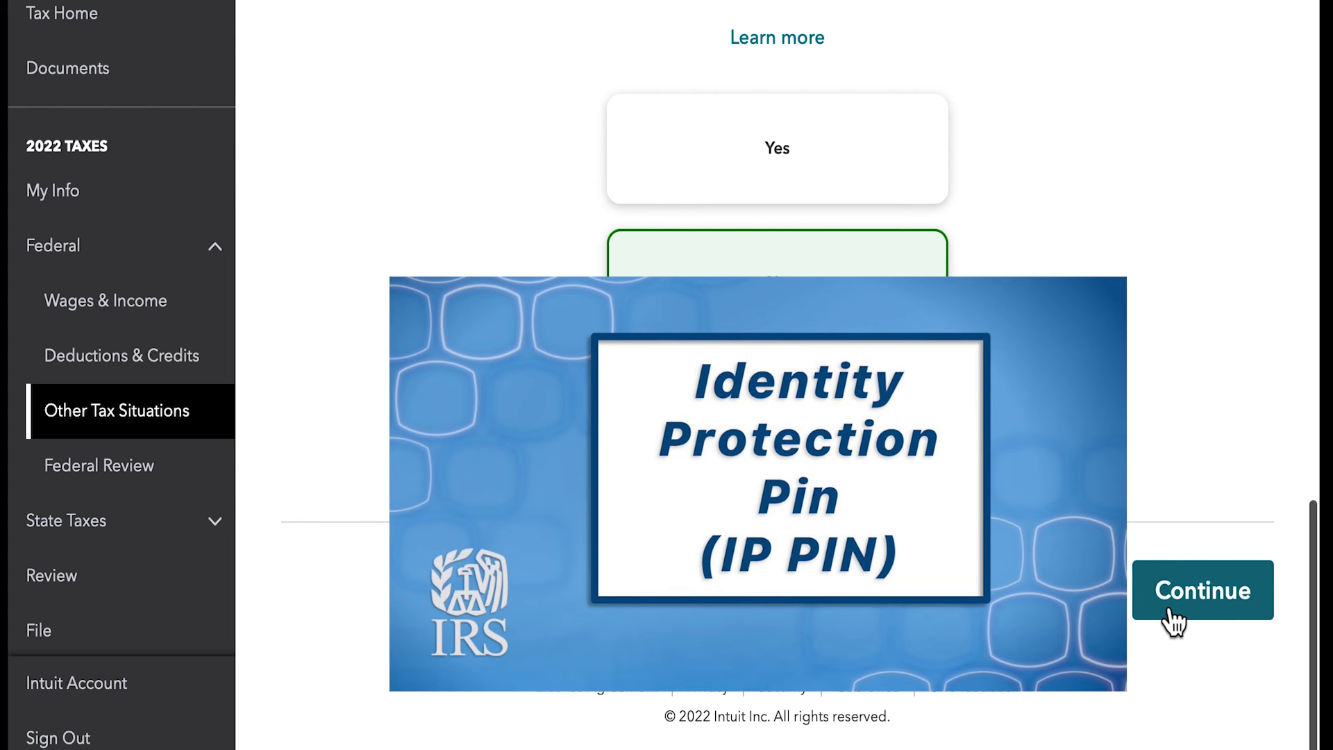
click(1173, 622)
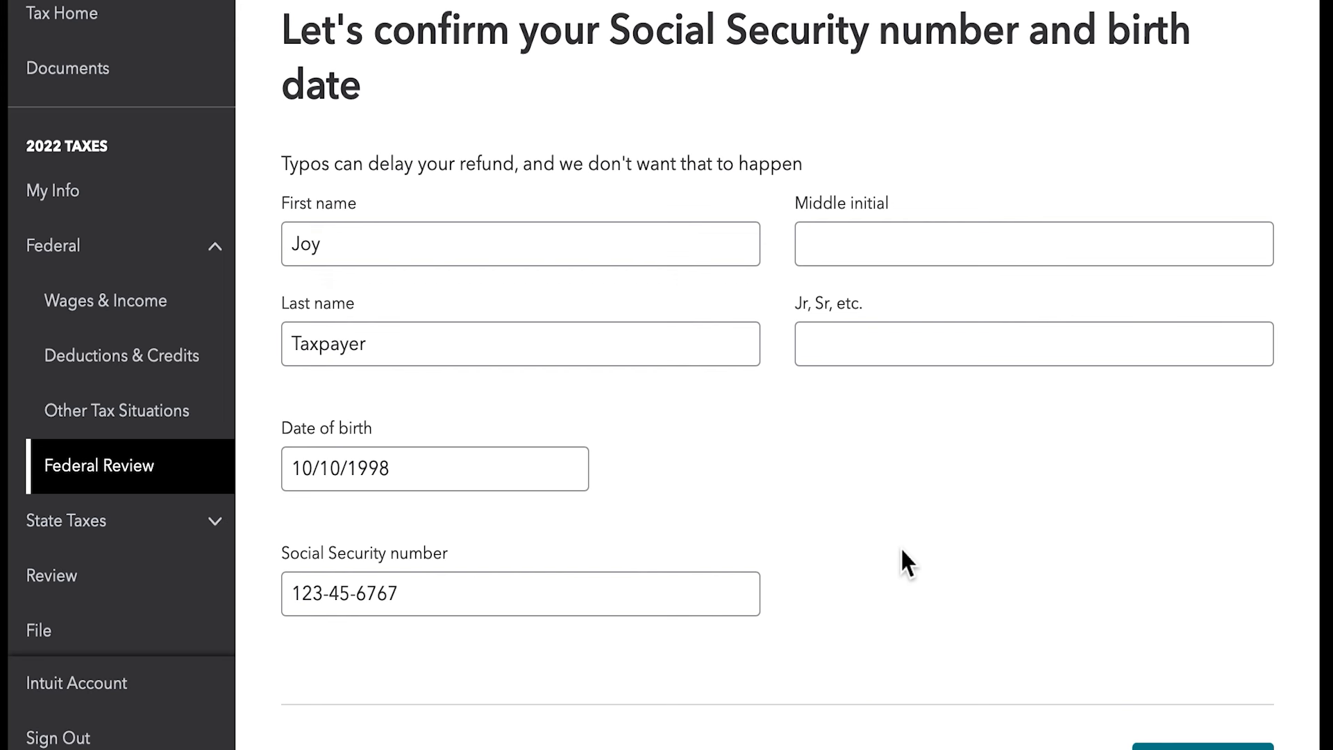
- Confirm the taxpayer's name, date of birth and Social Security number as entered, and finish the federal review
scroll(900, 547, down, 3)
click(1199, 611)
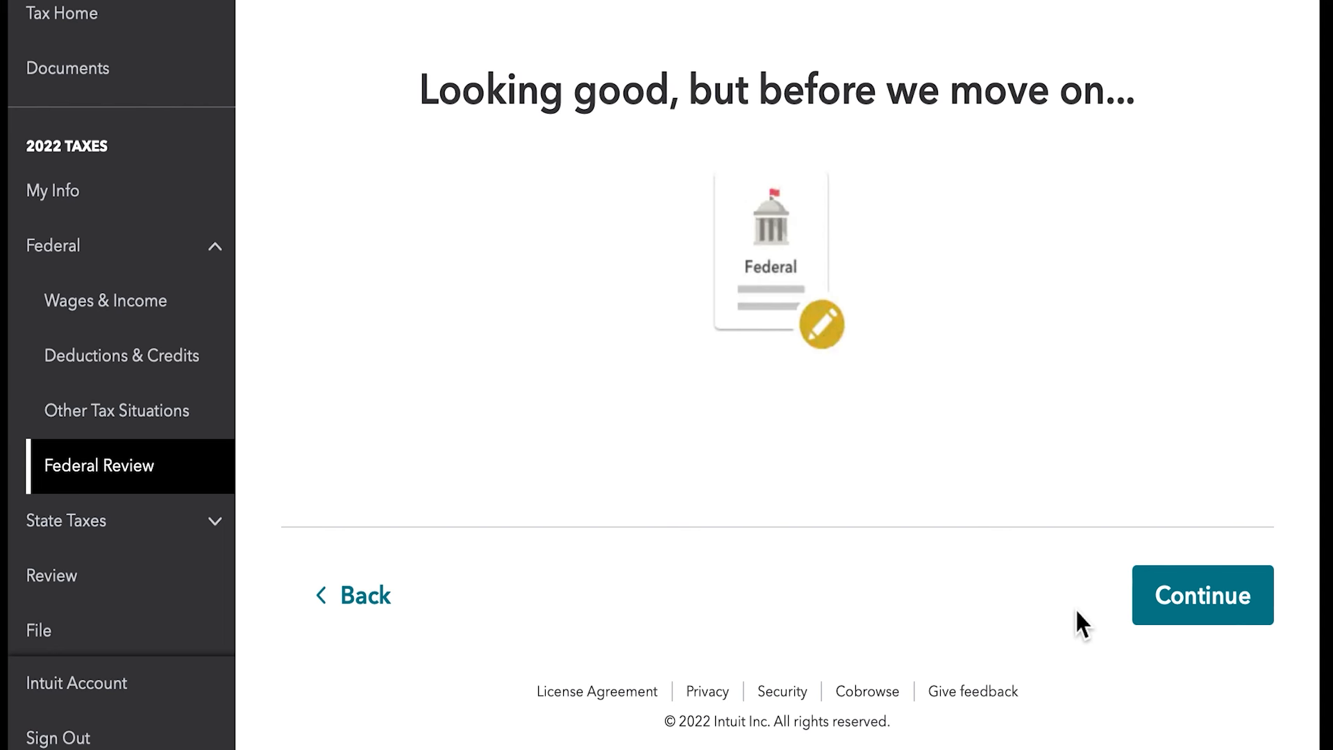
click(1181, 624)
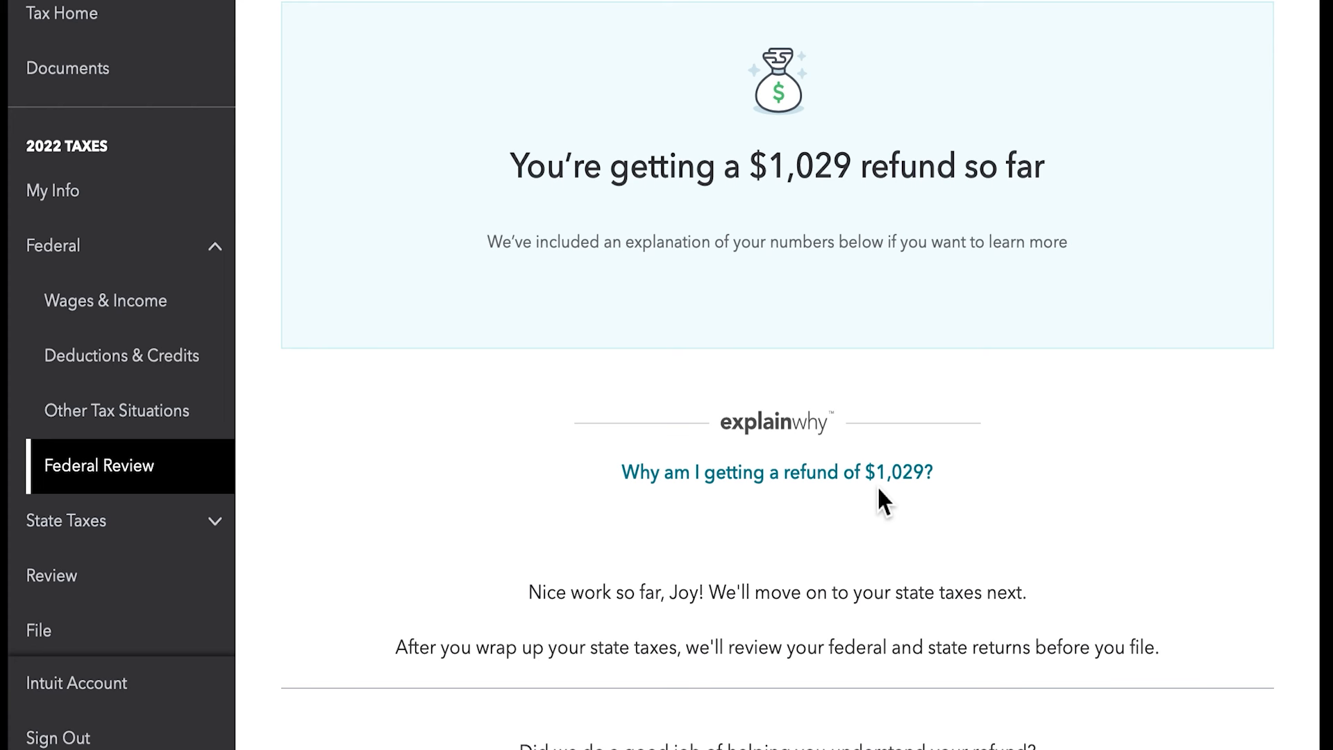
scroll(878, 488, down, 2)
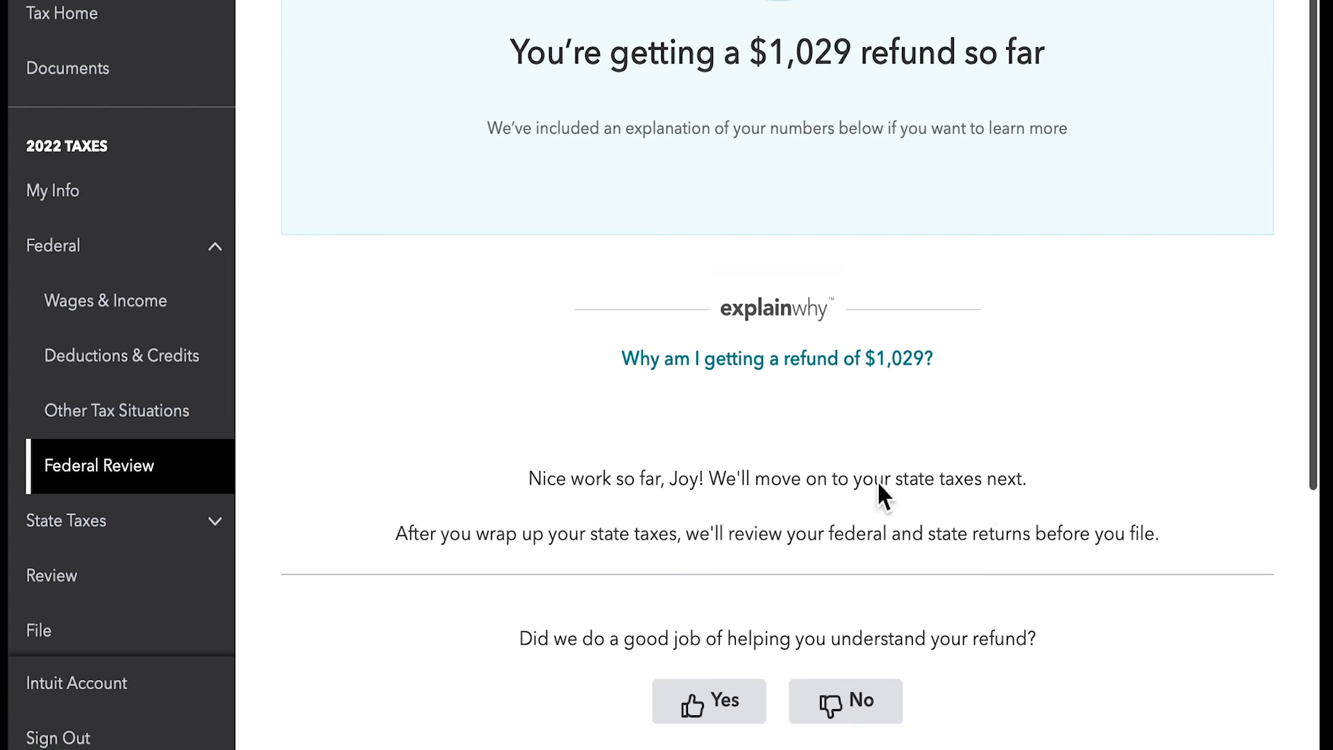
scroll(877, 480, down, 5)
click(1181, 627)
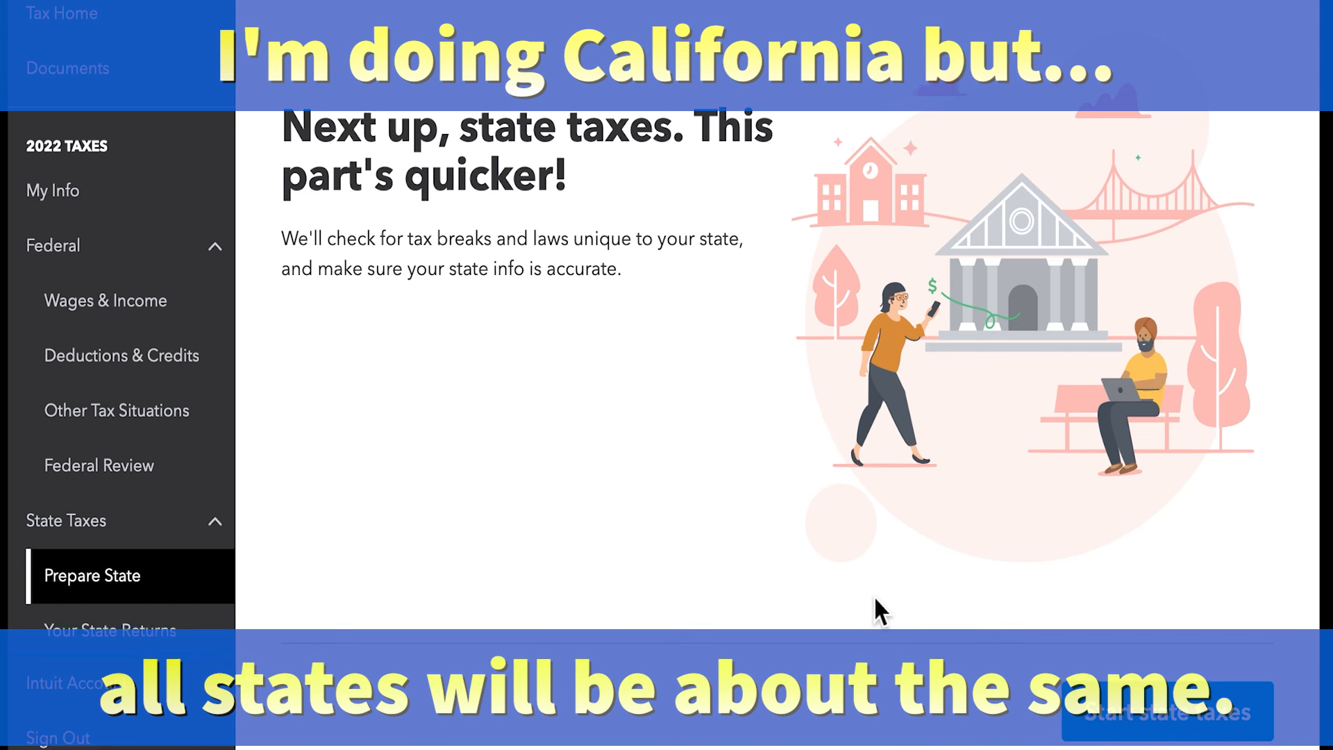
- Start the California state return and declare that a 2021 California return was filed under the same last name
click(1109, 728)
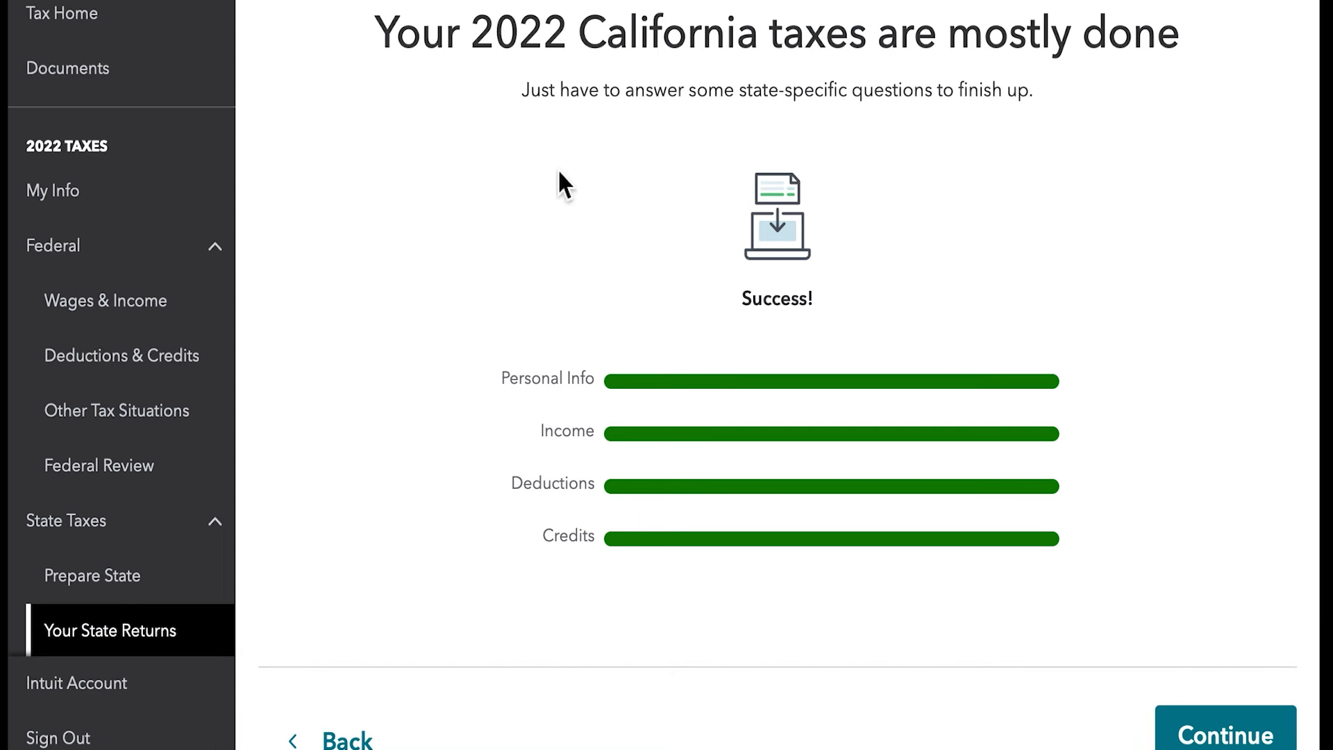
click(1276, 735)
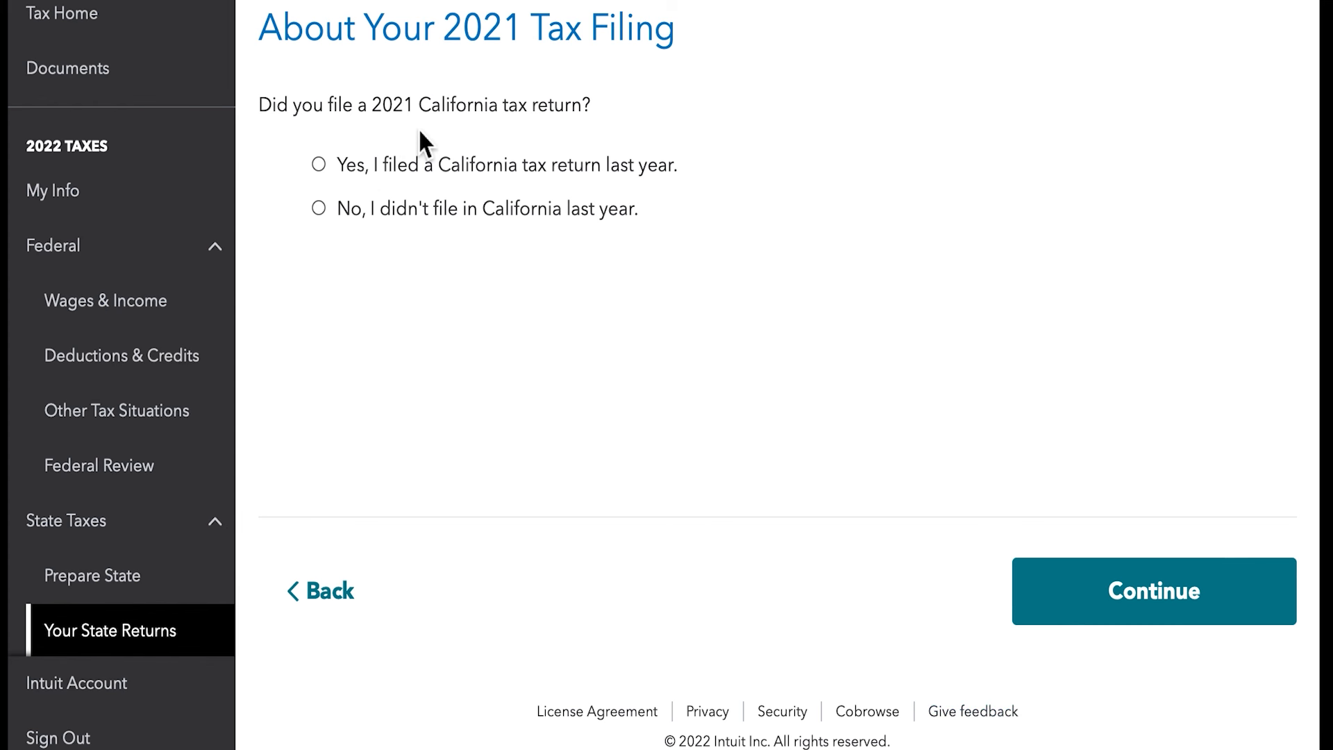
click(325, 170)
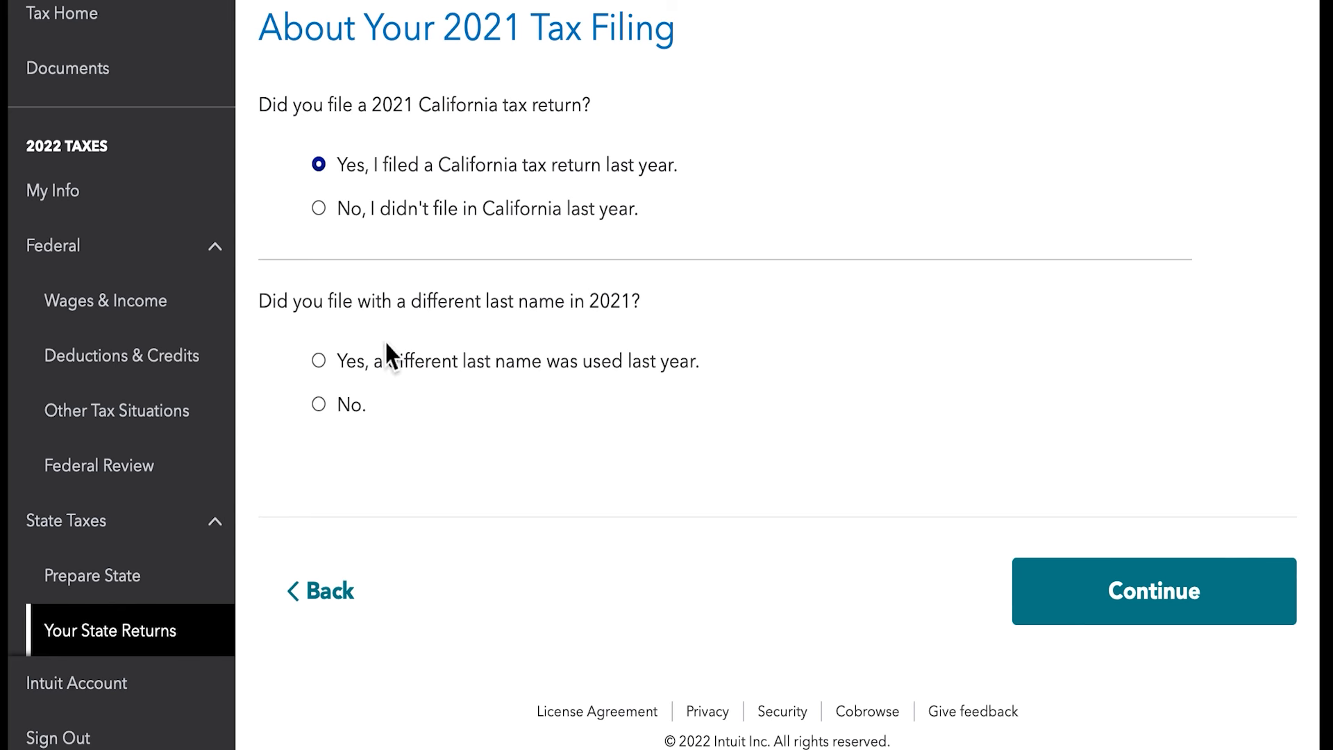
click(320, 408)
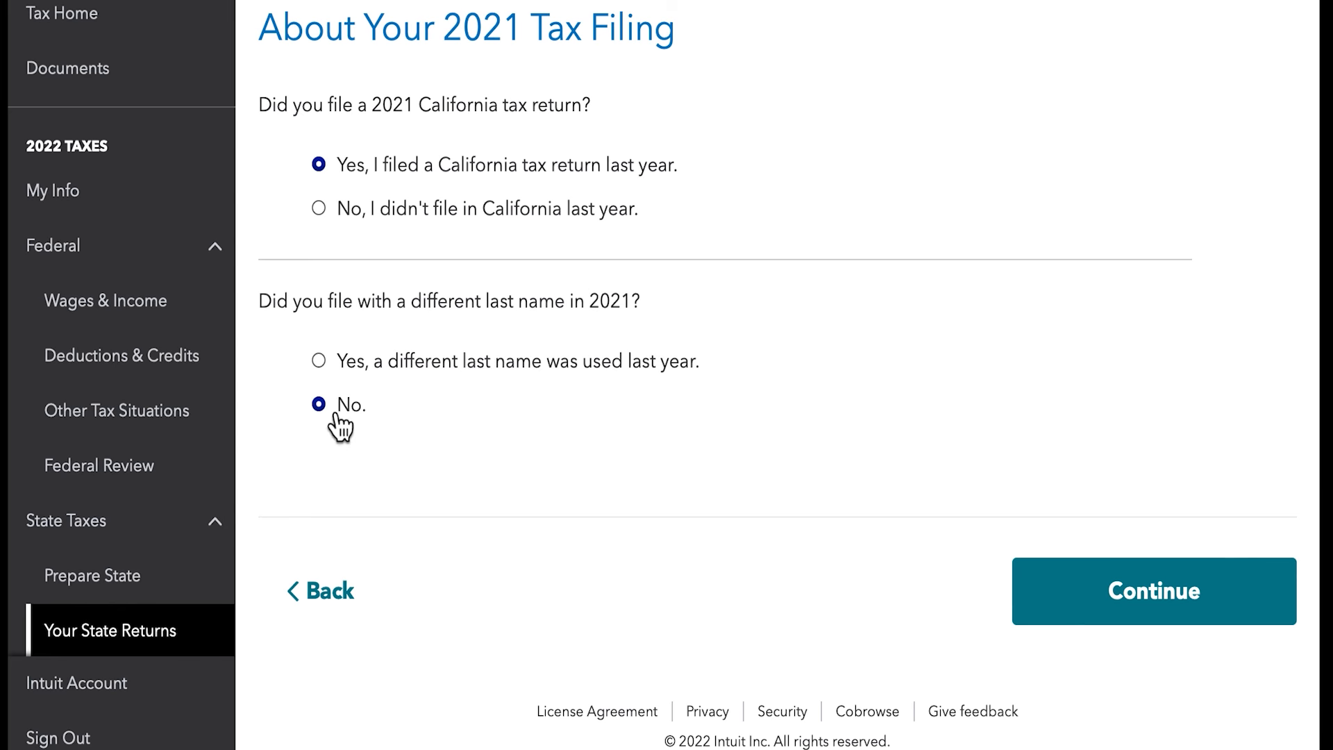
click(1084, 618)
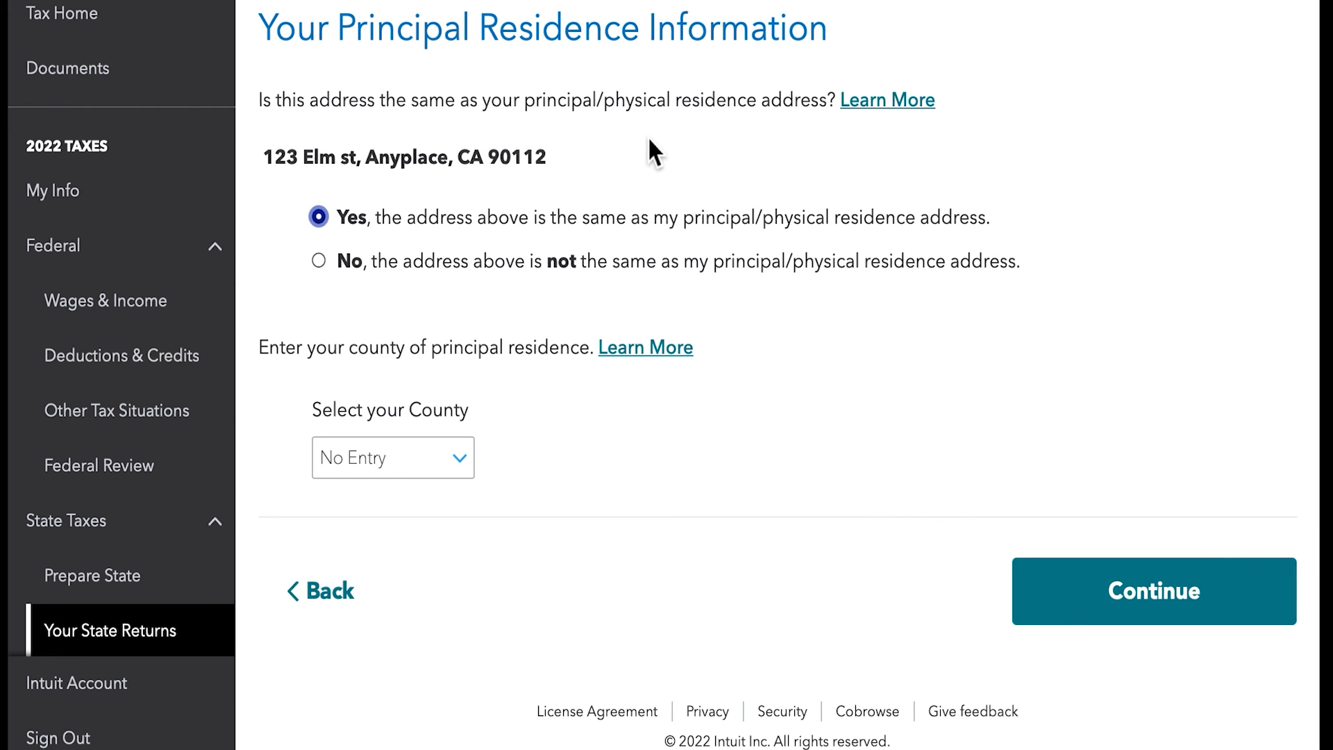
- Keep the given address as the principal residence, select Alameda as the county and submit the residence information
click(457, 458)
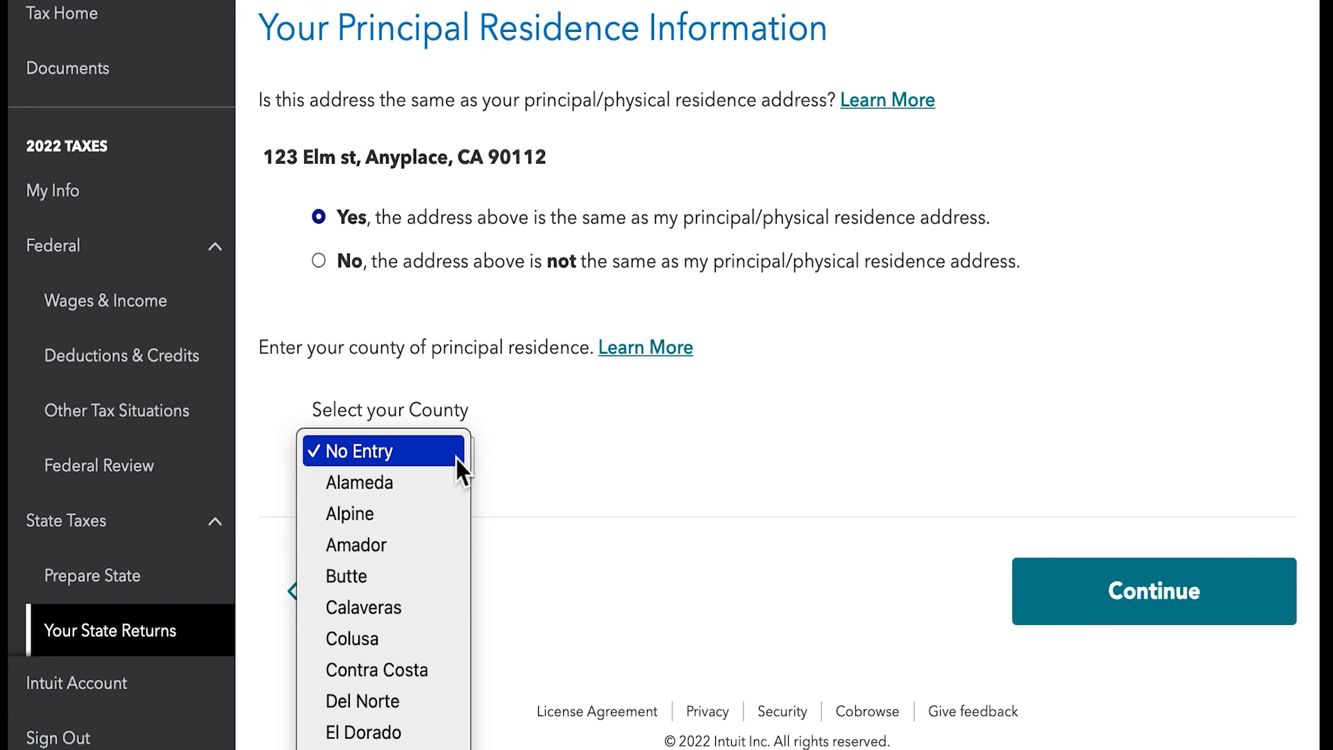
click(401, 484)
click(1089, 607)
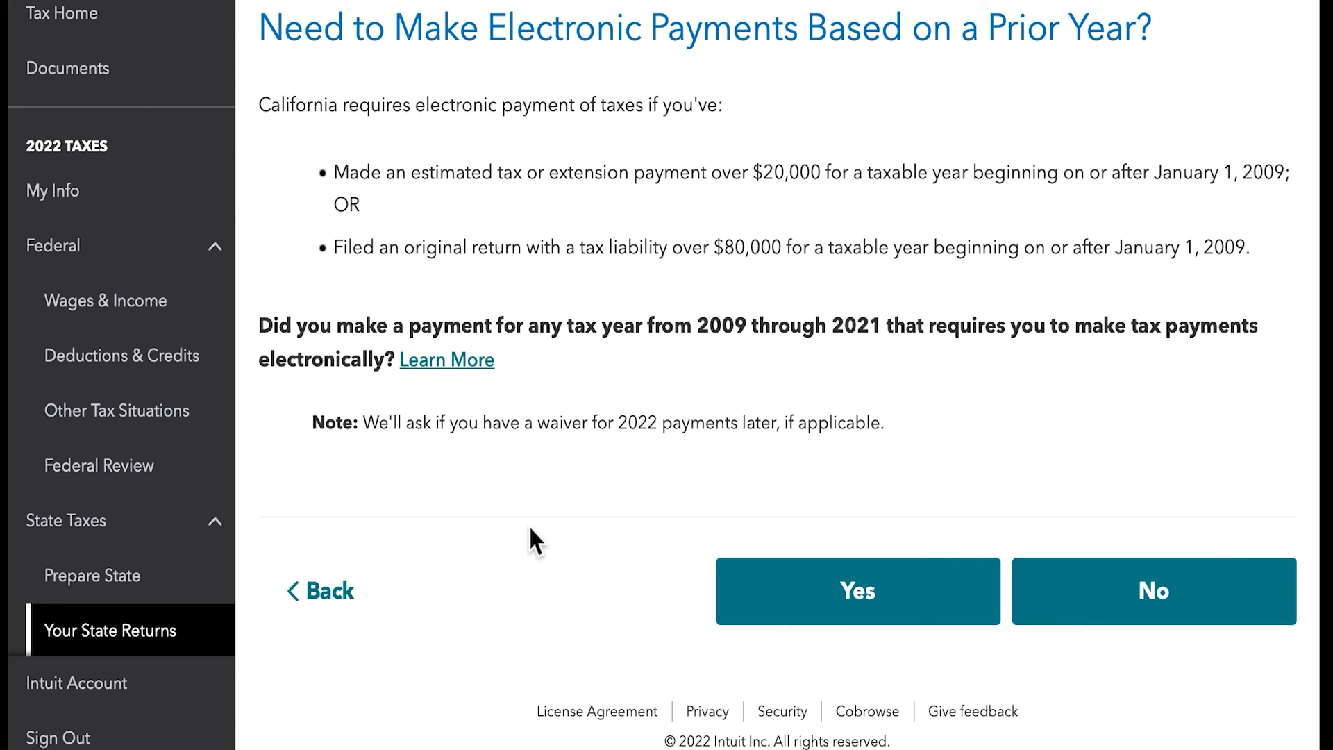
- Answer No to the prior-year electronic payment requirement and to having a dependent not claimed on the federal return
click(1140, 618)
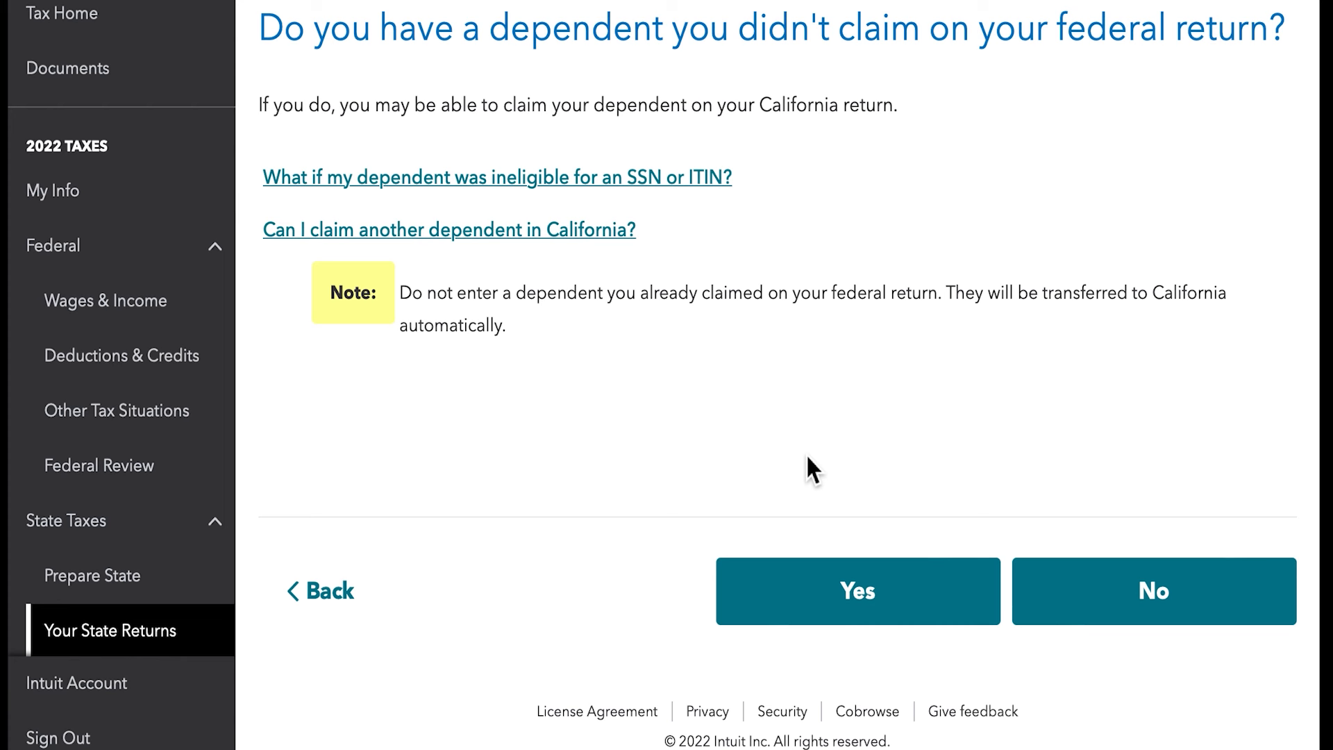
click(1049, 582)
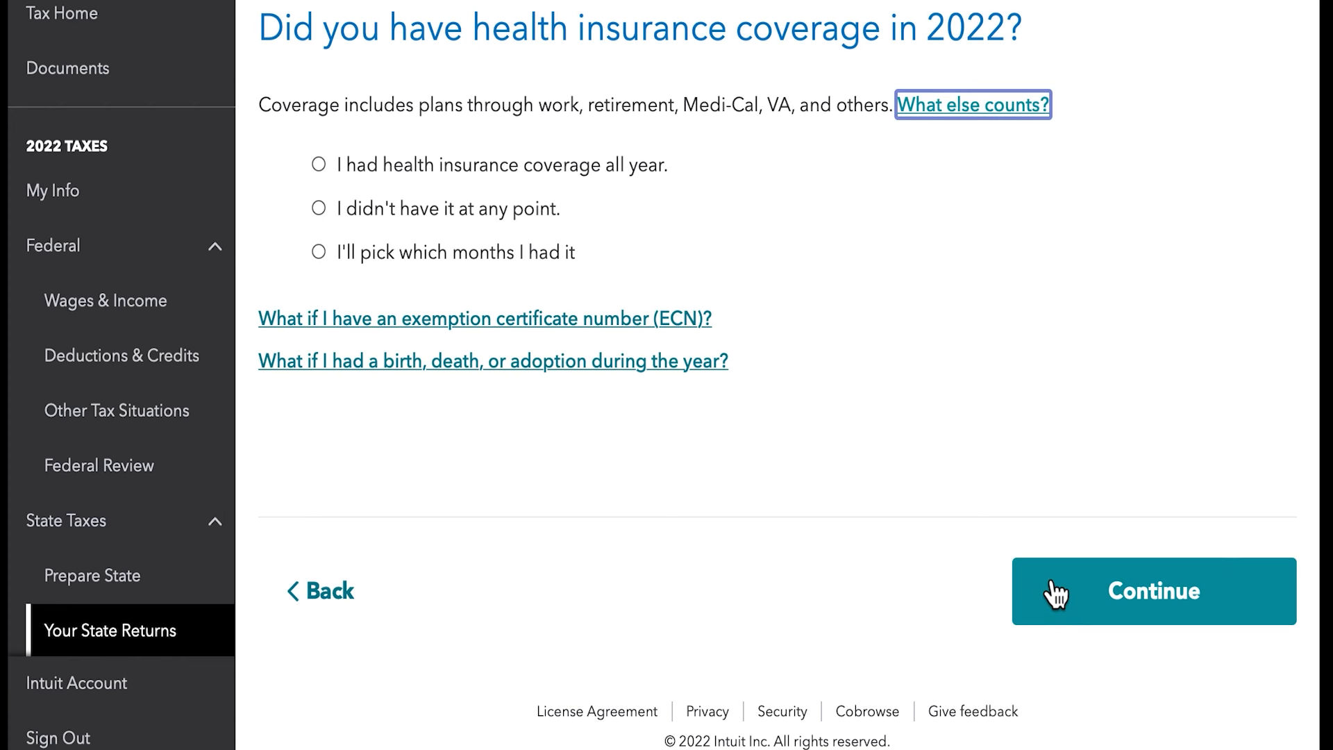
- Declare health insurance coverage for all of 2022 with no enrollment in the less common plans, and finish the coverage section
click(335, 175)
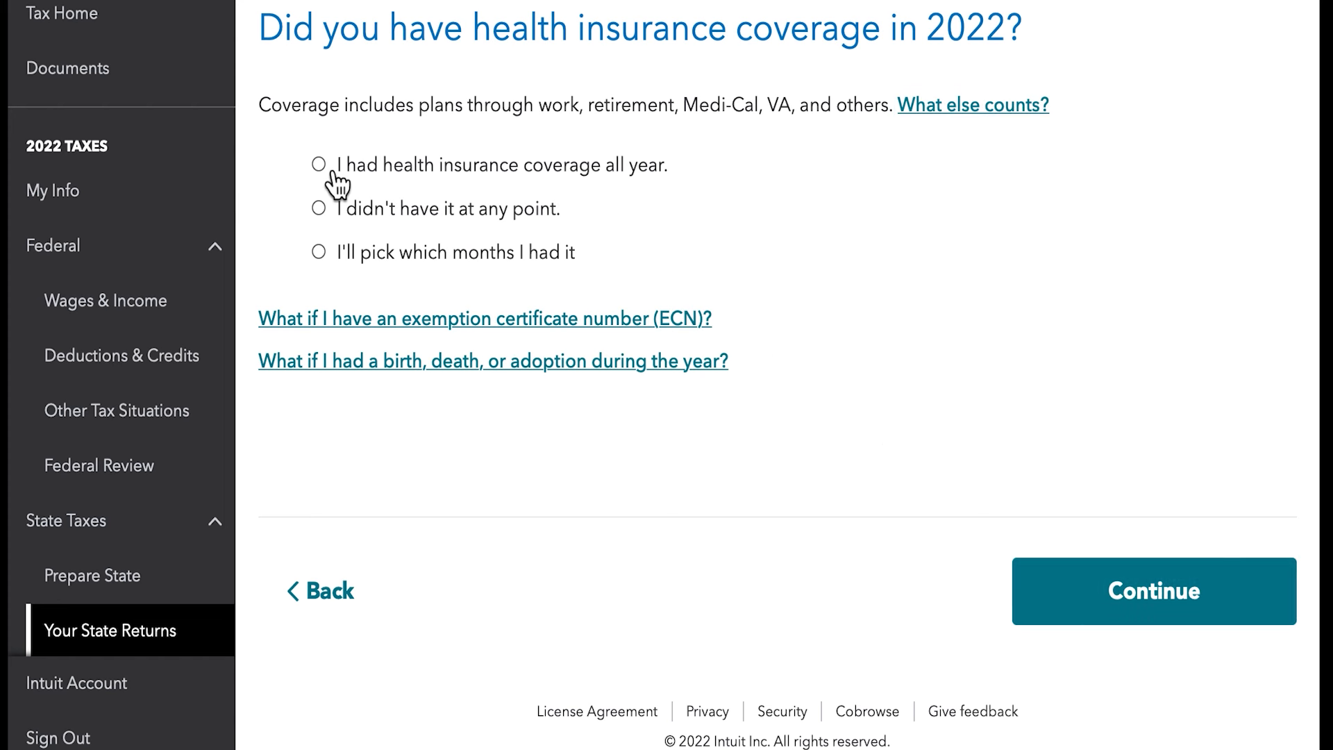
click(1086, 592)
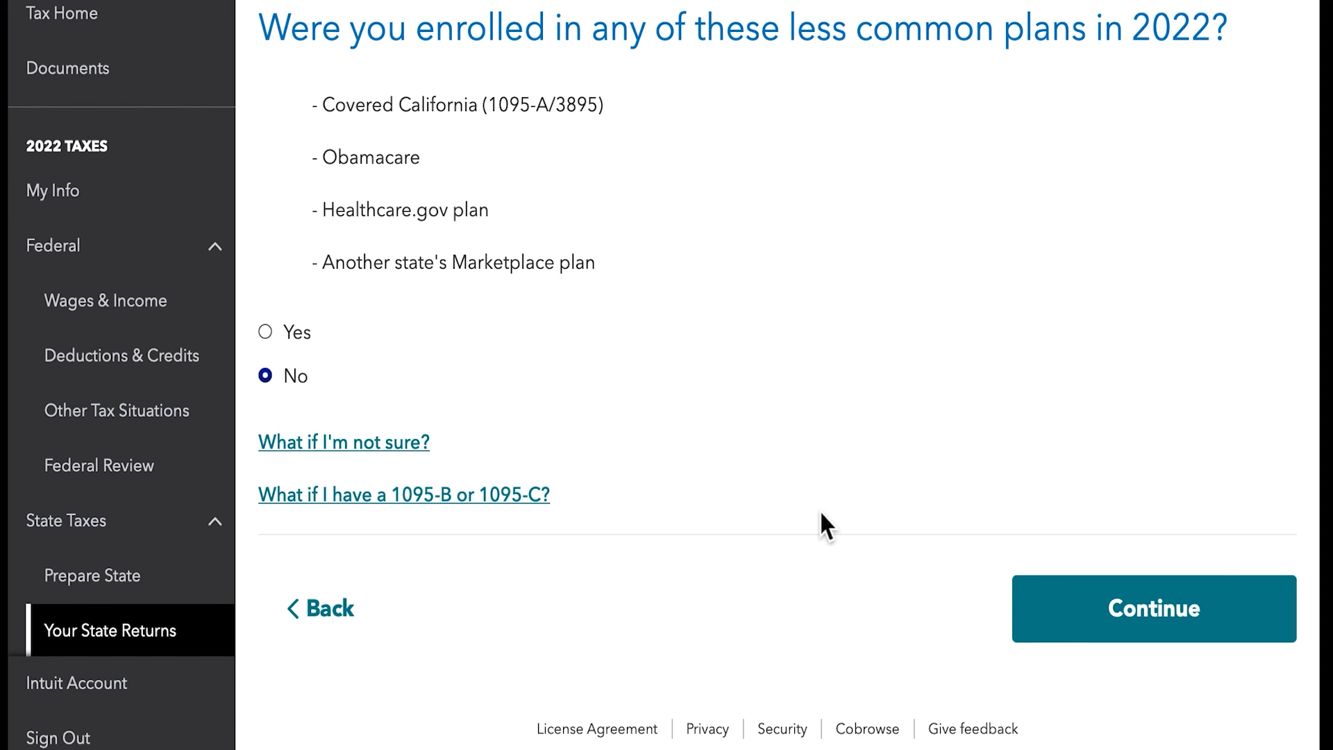
click(1110, 613)
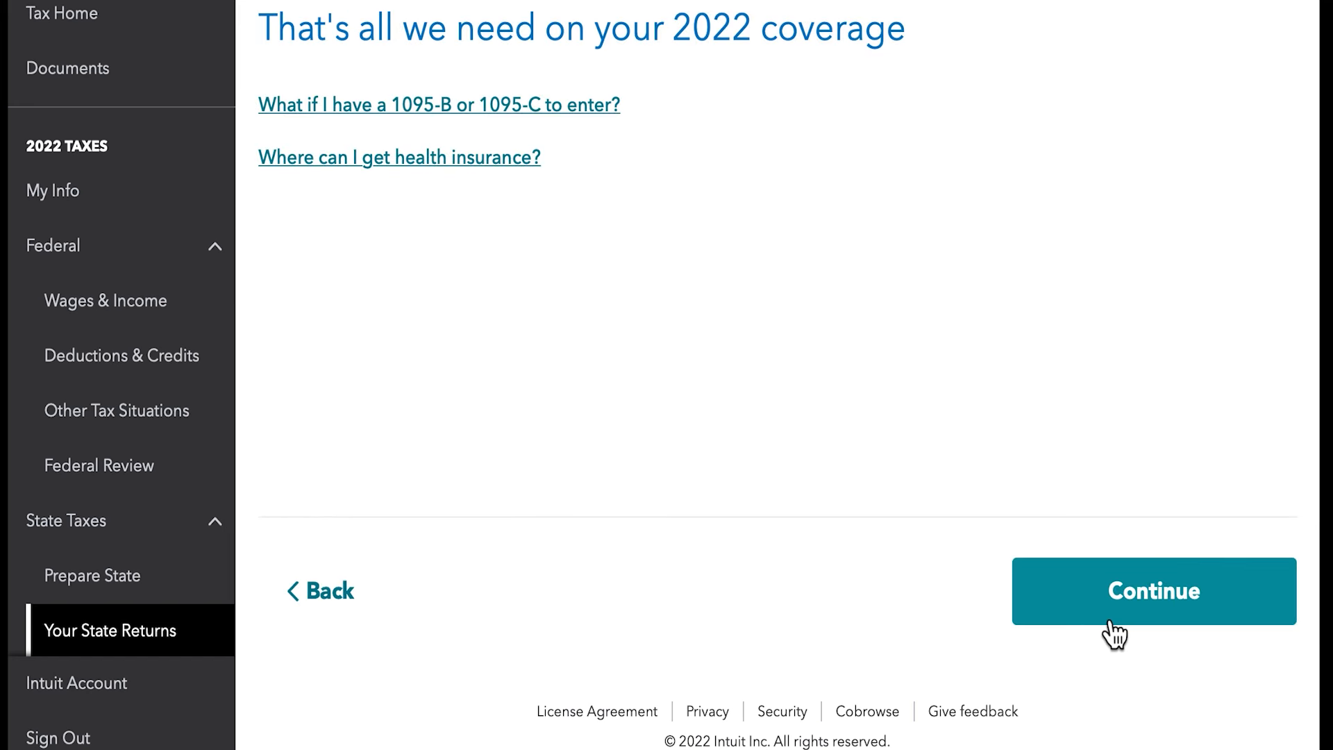
click(1110, 623)
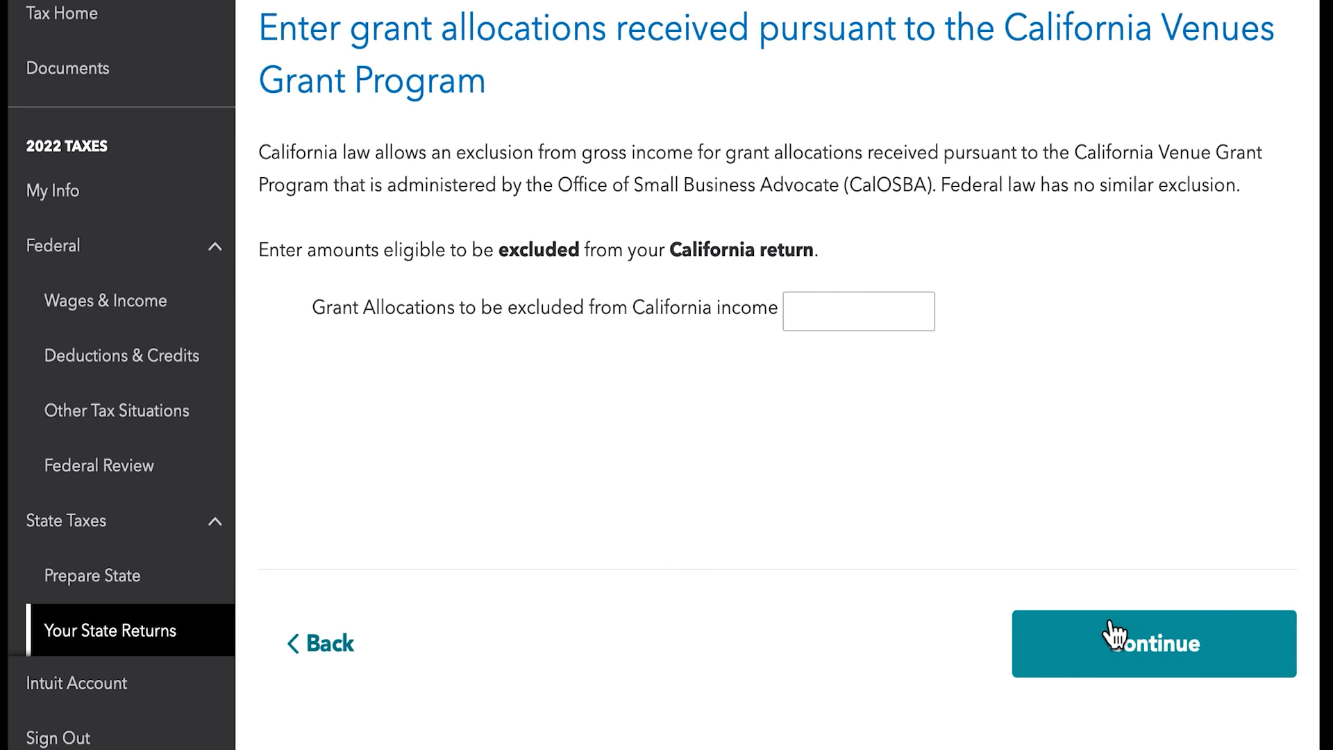
- Leave the California Venues Grant and COVID-19 Relief Grant amounts blank and continue past the itemized deductions information
click(1112, 639)
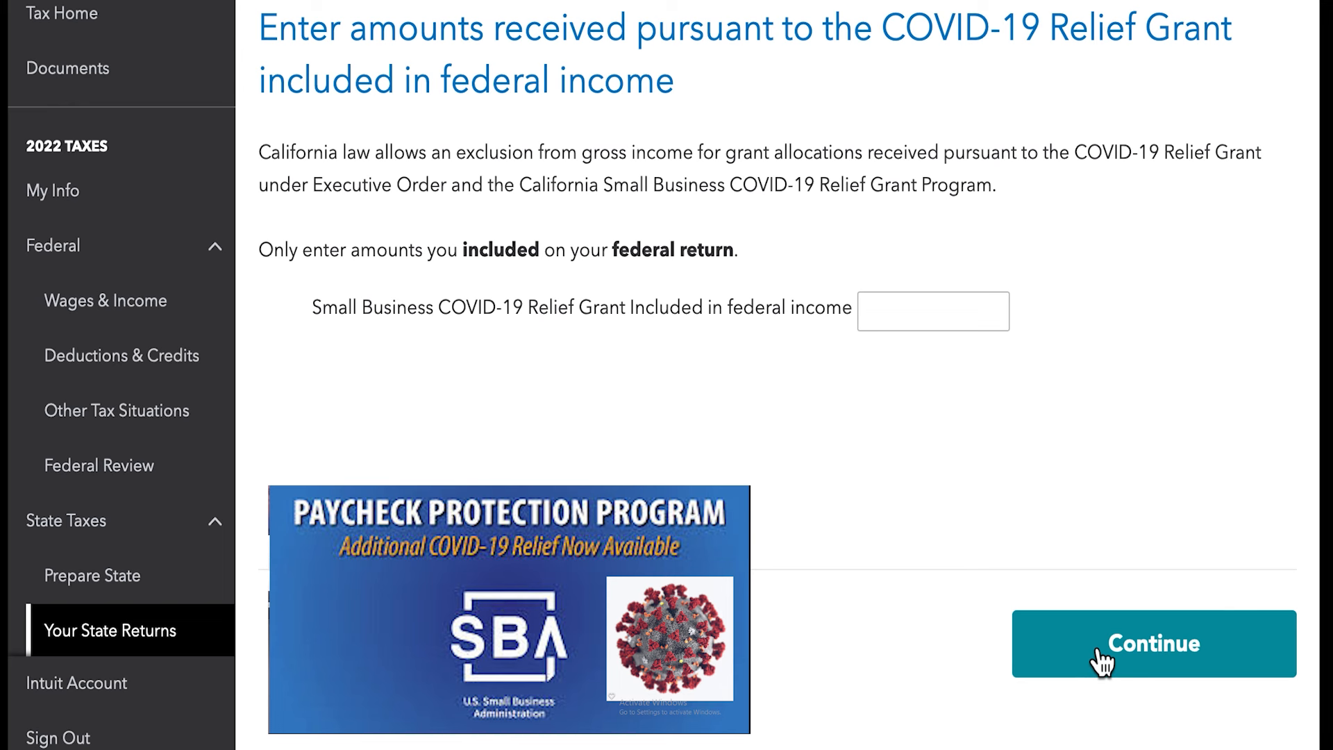
click(1101, 658)
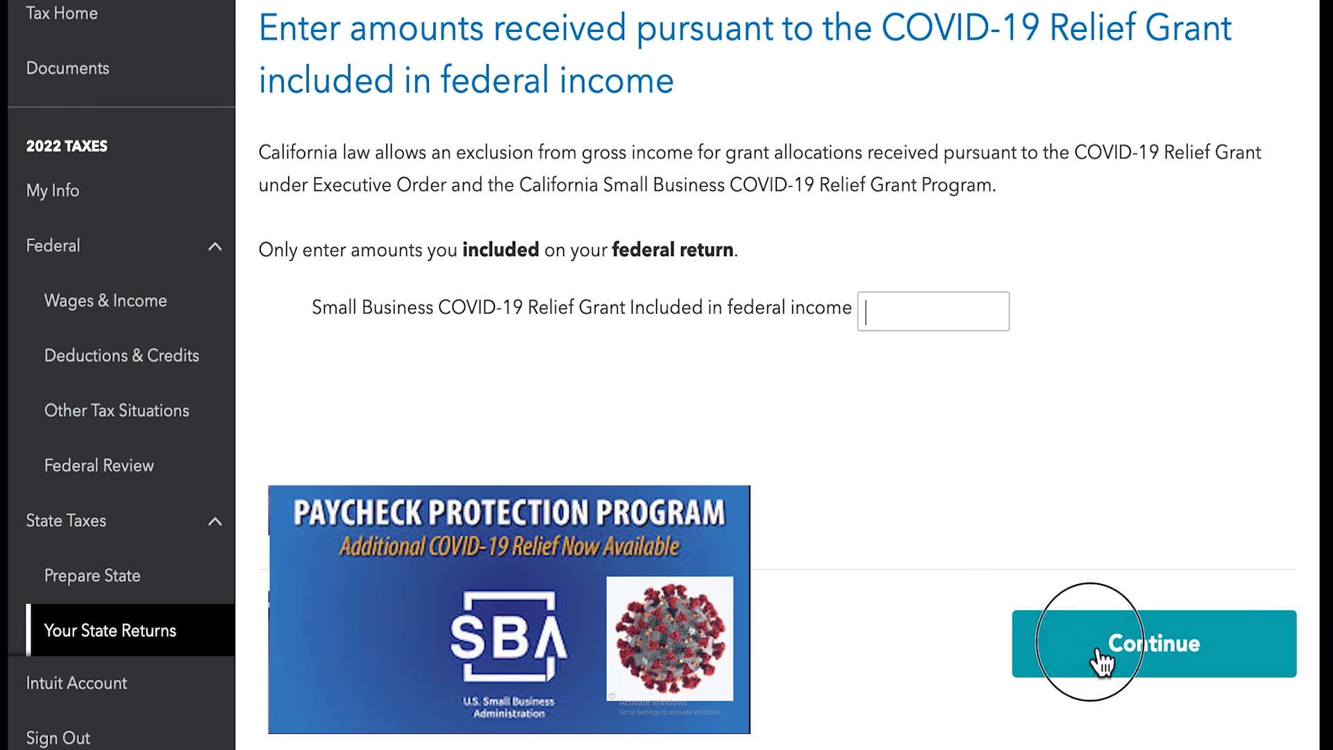
scroll(1111, 576, down, 1)
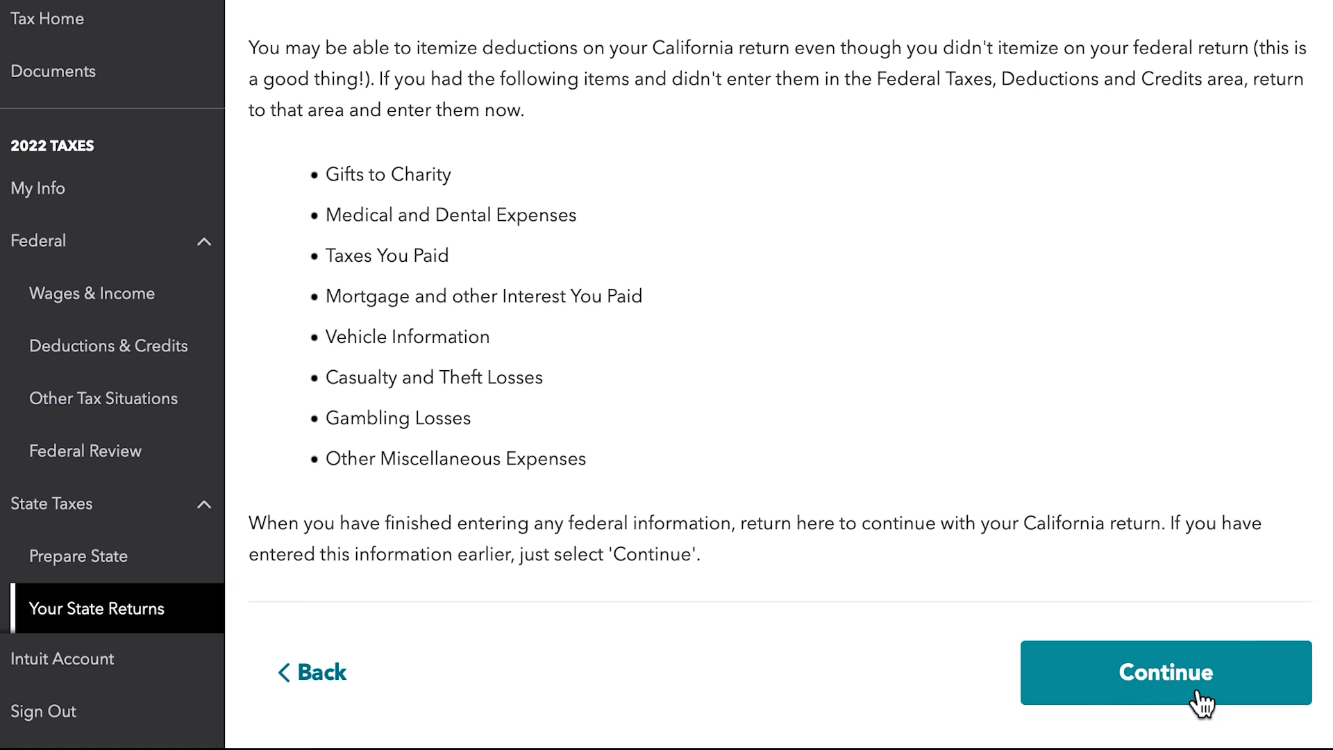
click(1188, 694)
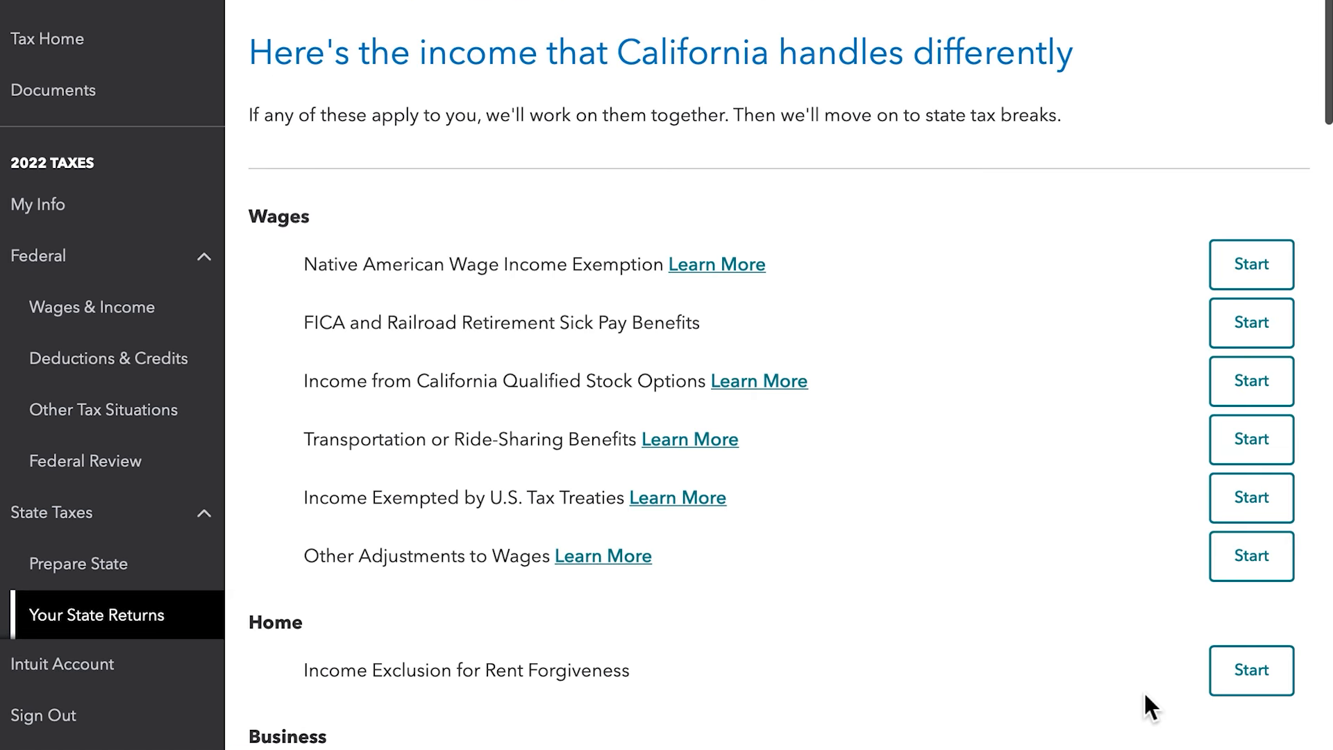
- Review the list of income that California handles differently, start none of its items and continue with the state return
scroll(1146, 695, down, 1)
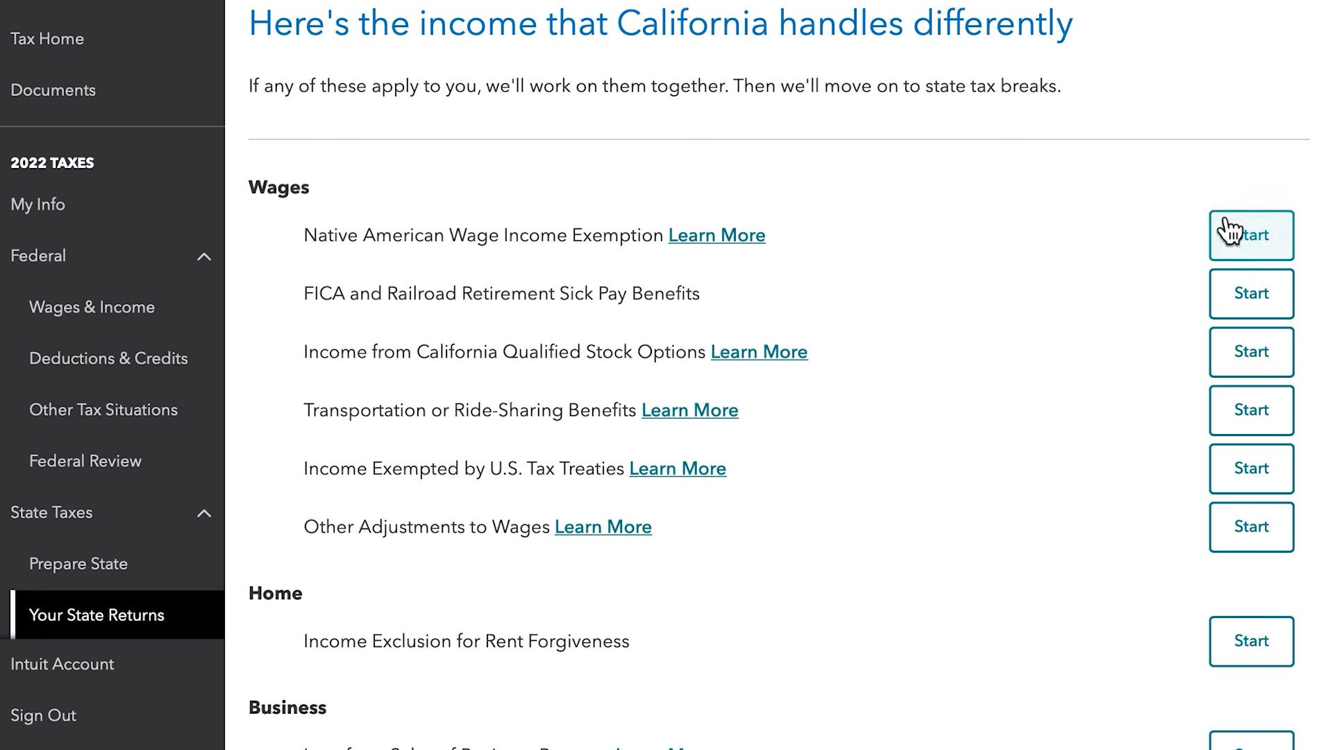
scroll(1243, 380, down, 2)
scroll(1243, 379, down, 8)
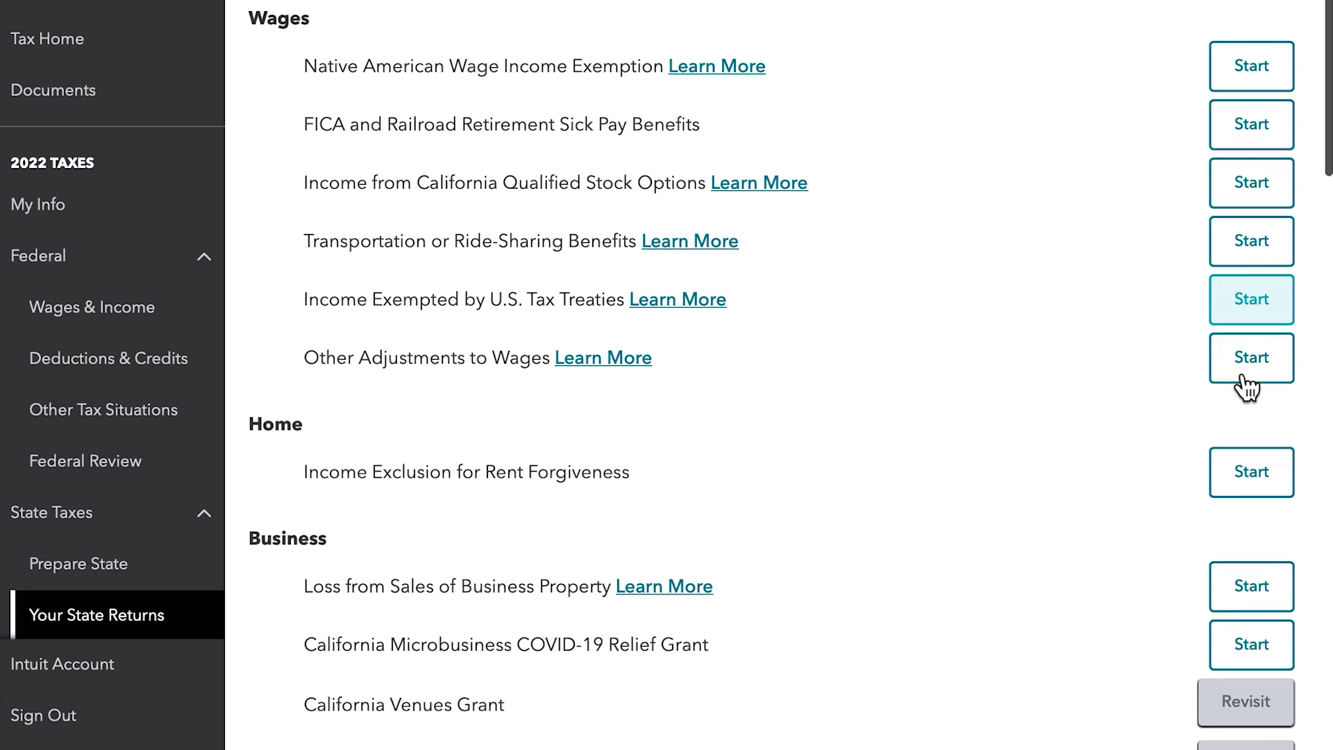
scroll(1238, 375, down, 19)
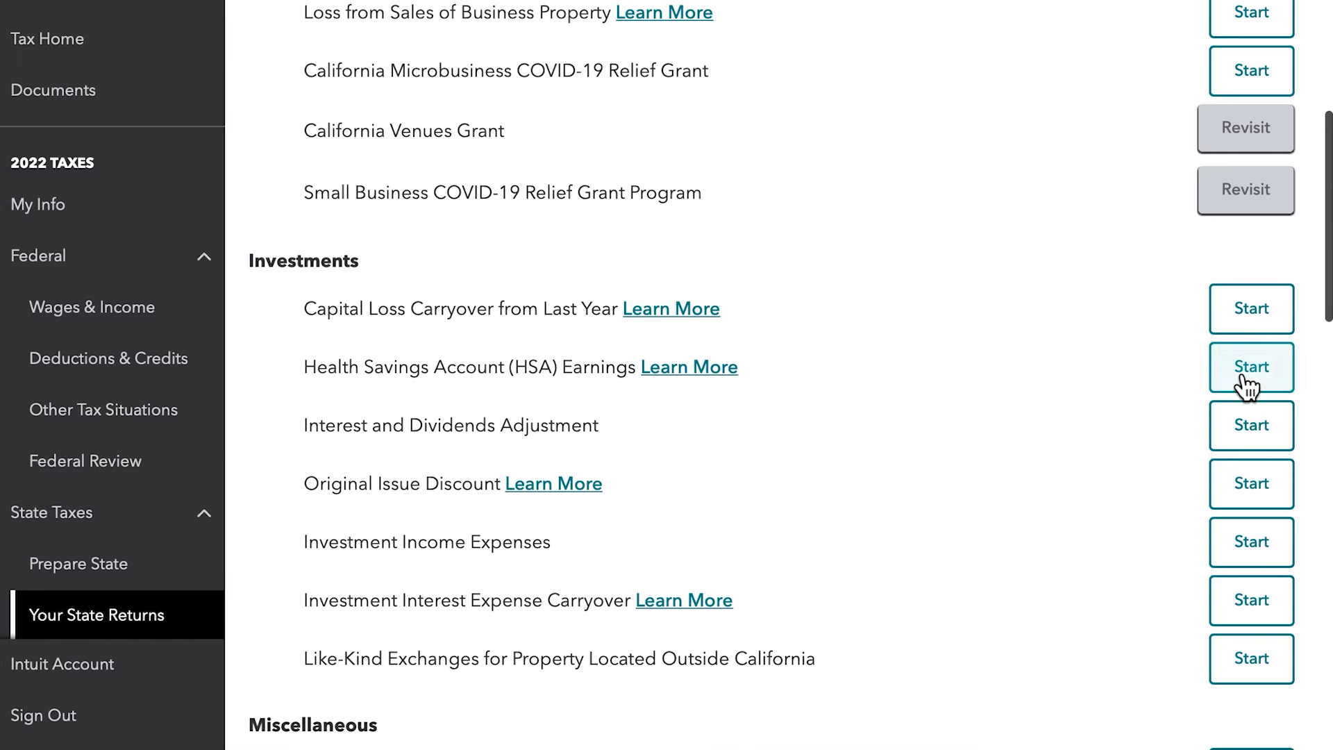
scroll(1243, 380, down, 9)
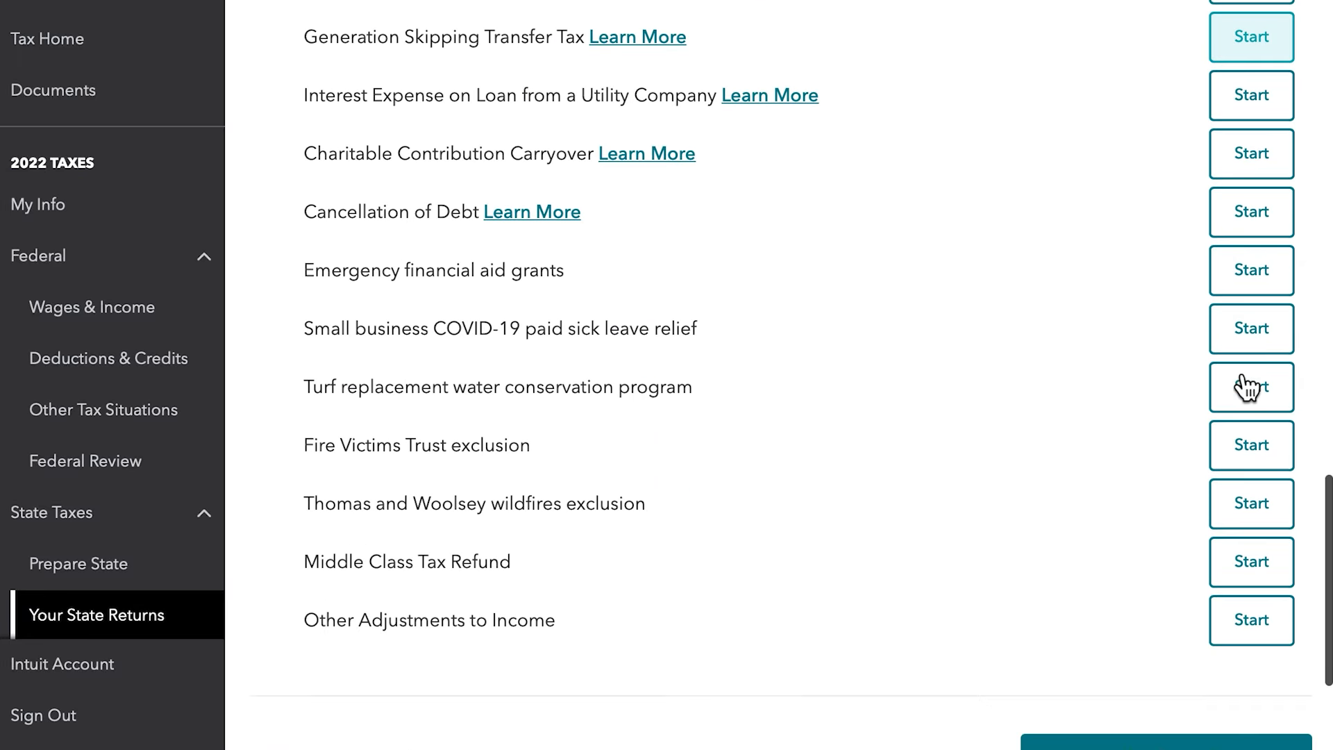
click(1206, 558)
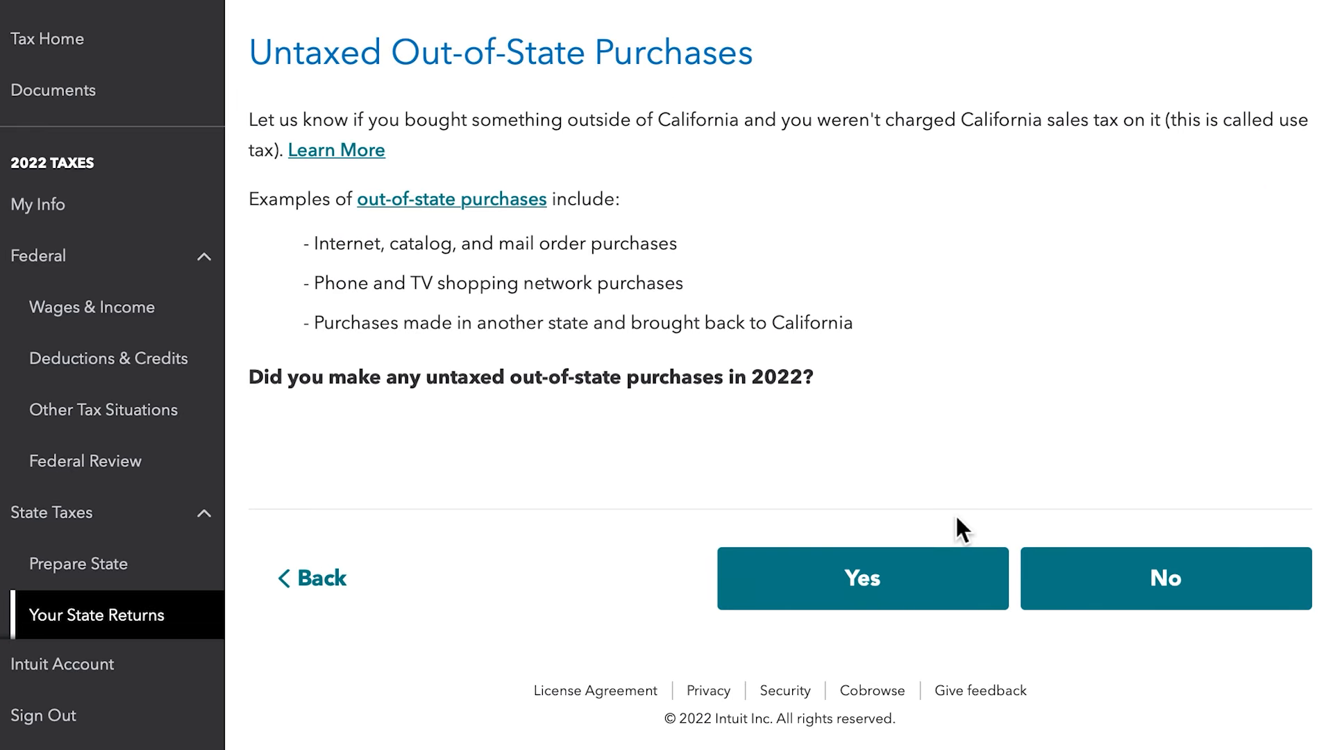
- Answer No to untaxed out-of-state purchases, skip California's Alternative Minimum Tax and continue to the California credits list
click(1091, 581)
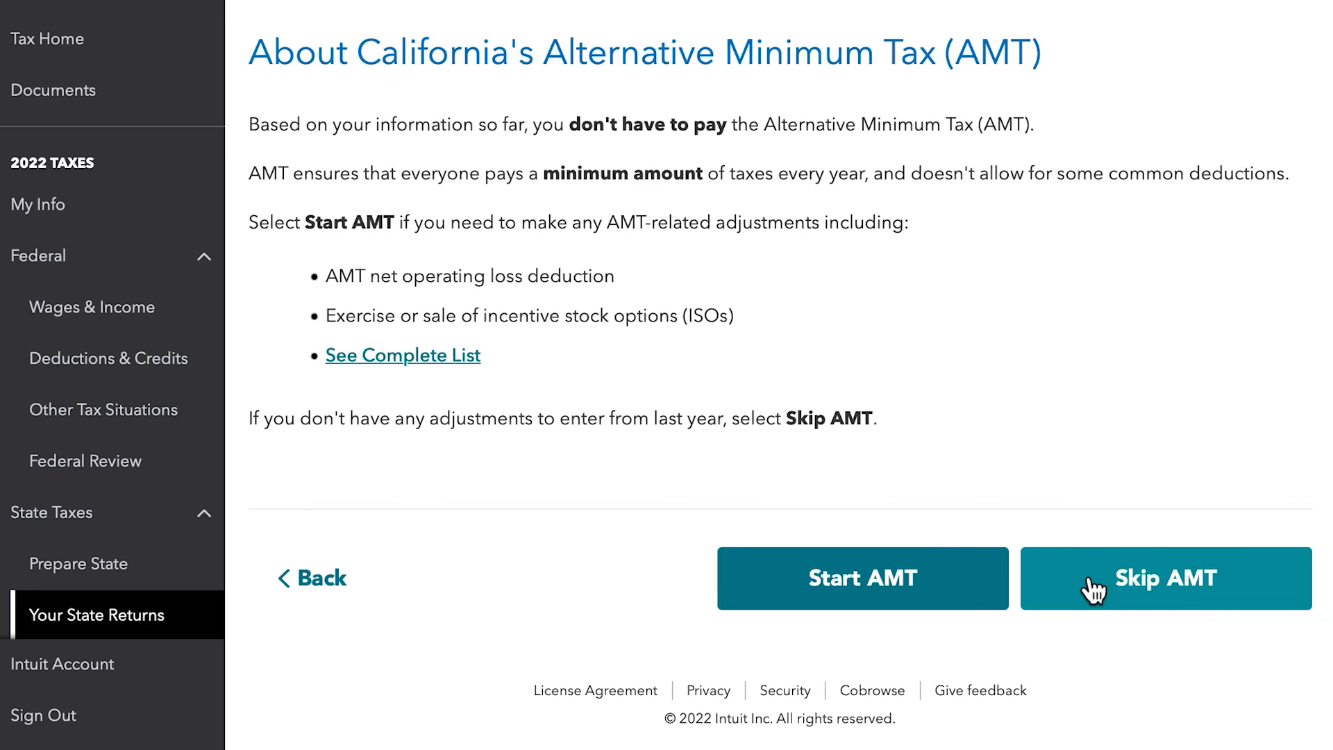
click(1123, 597)
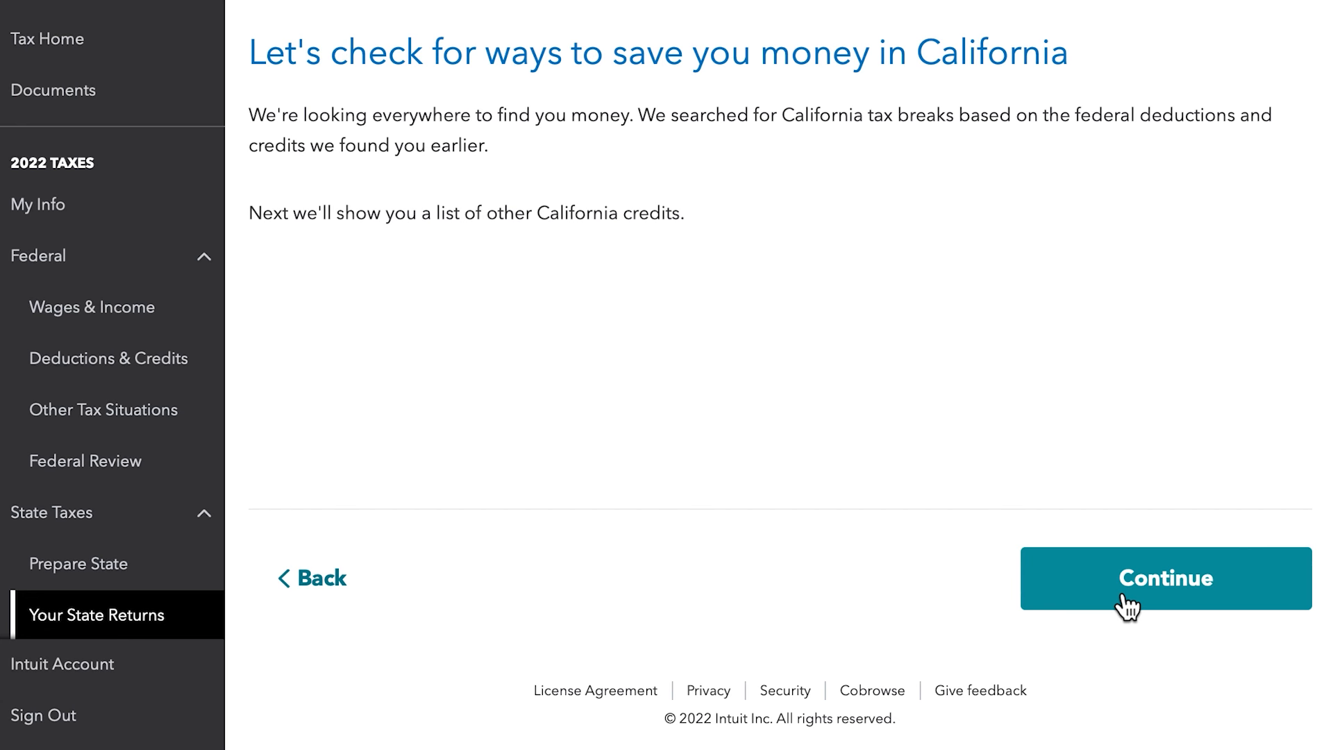
click(1121, 596)
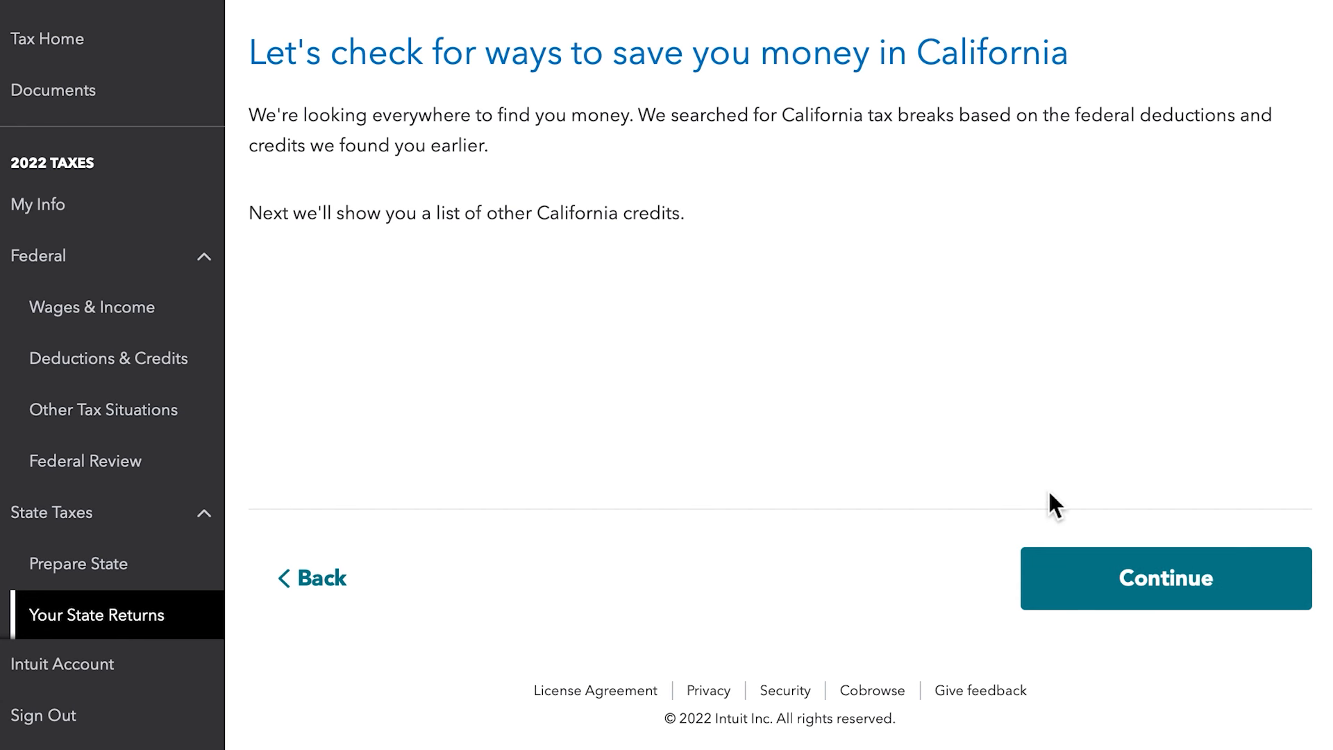
click(1090, 596)
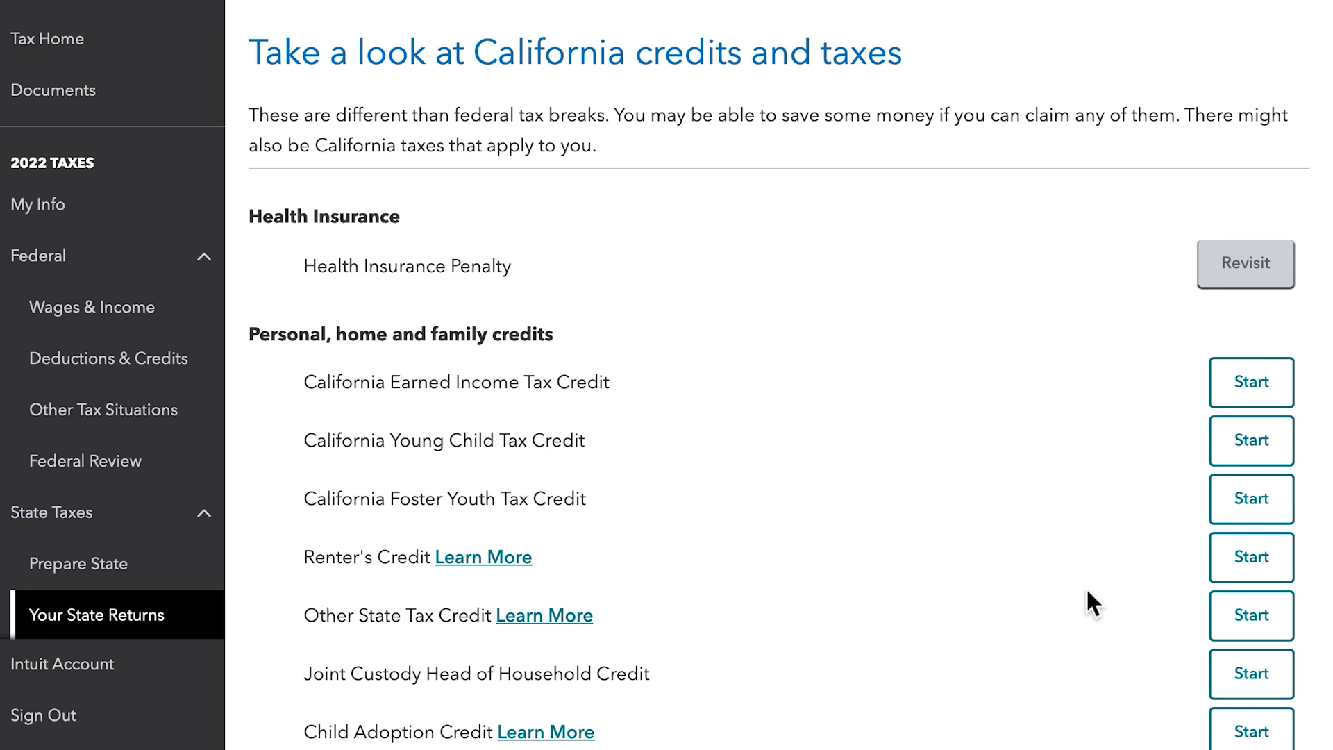
- Review the full list of California credits and taxes, start none of its items and finish the credits section
scroll(1088, 594, down, 3)
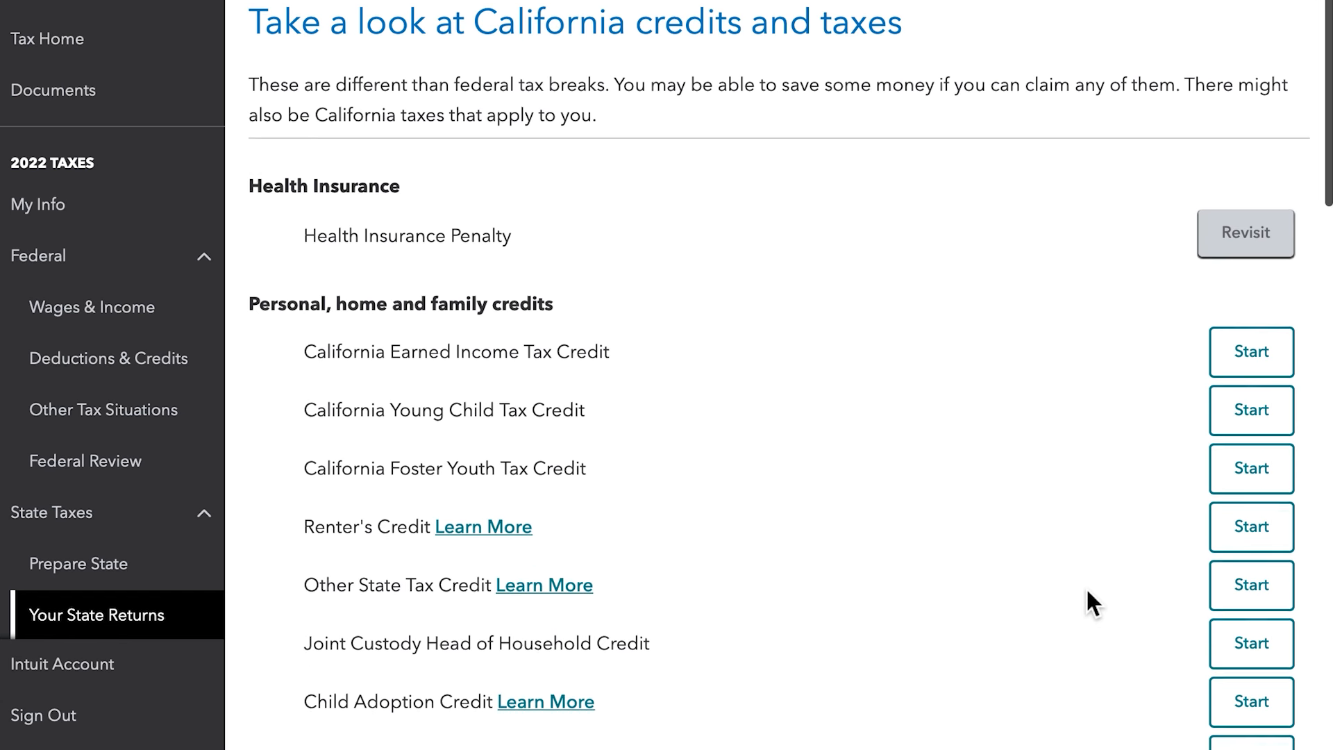
scroll(1085, 585, down, 2)
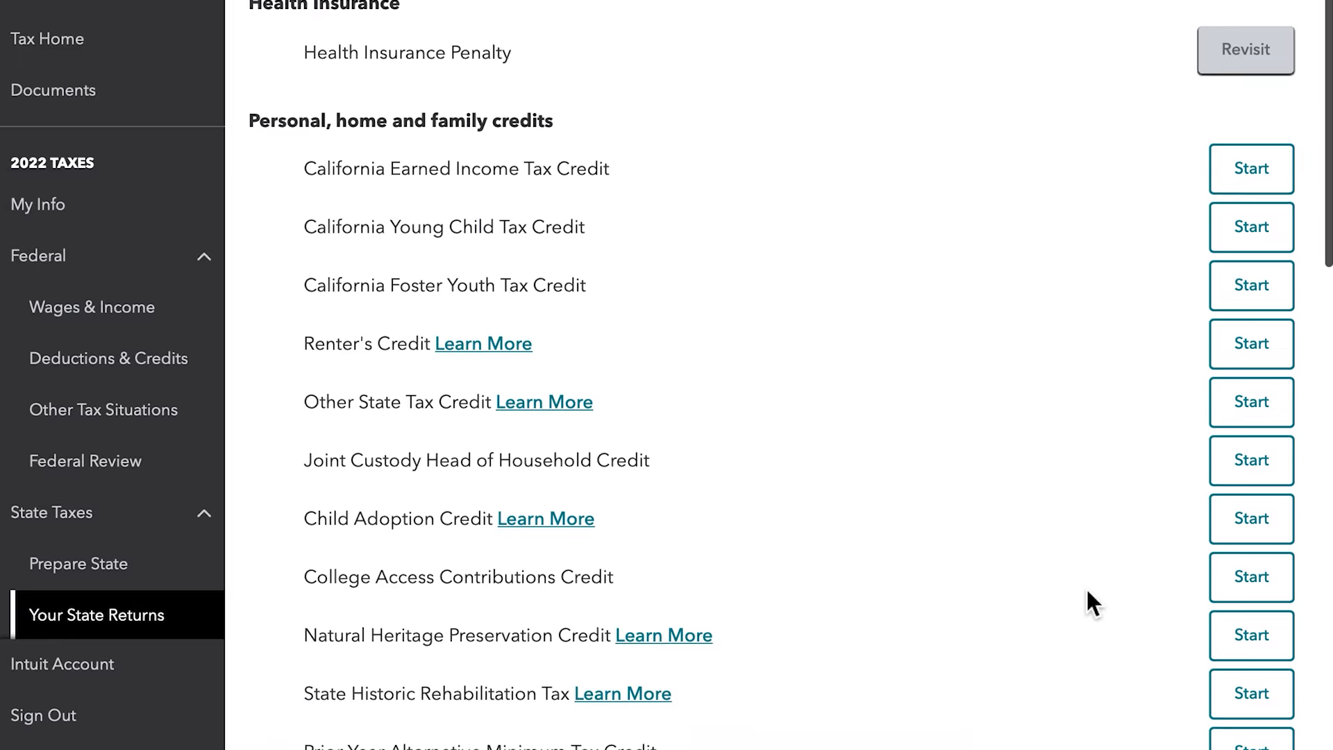
scroll(1086, 586, down, 1)
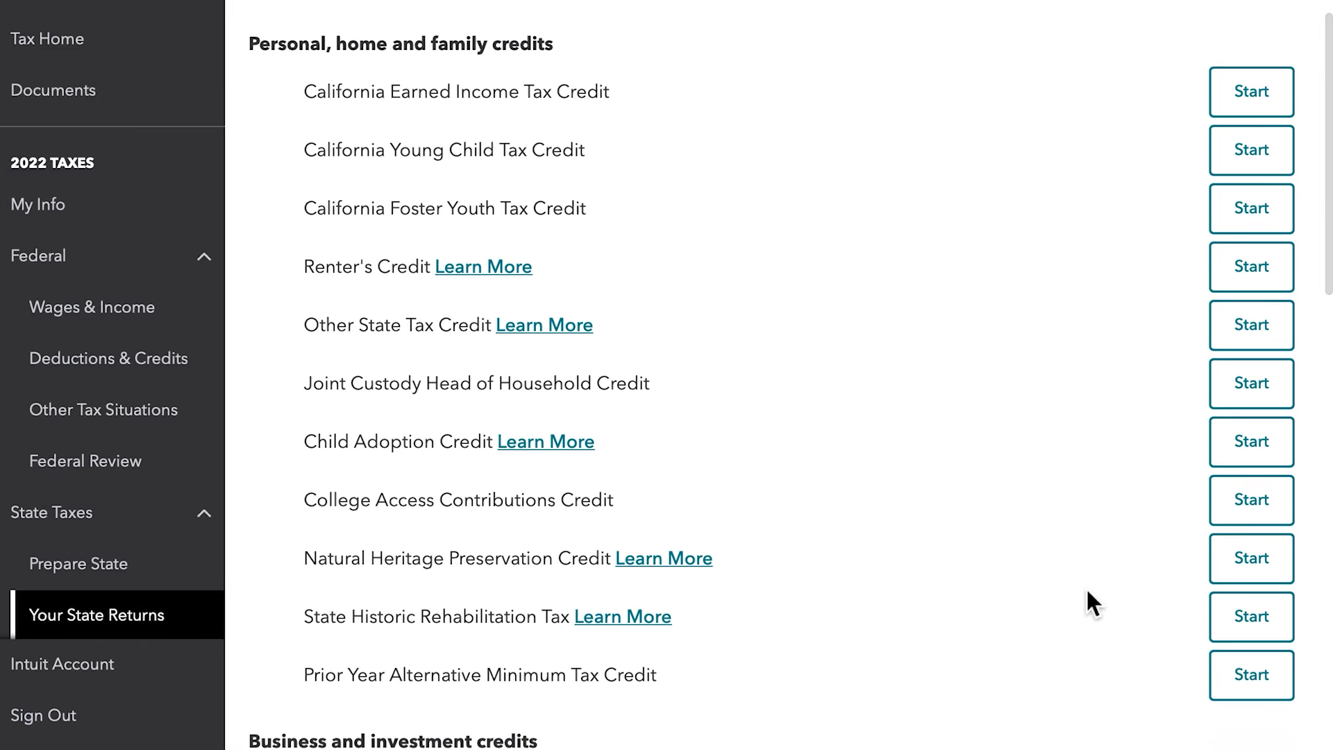
scroll(1086, 590, down, 1)
scroll(1087, 575, down, 10)
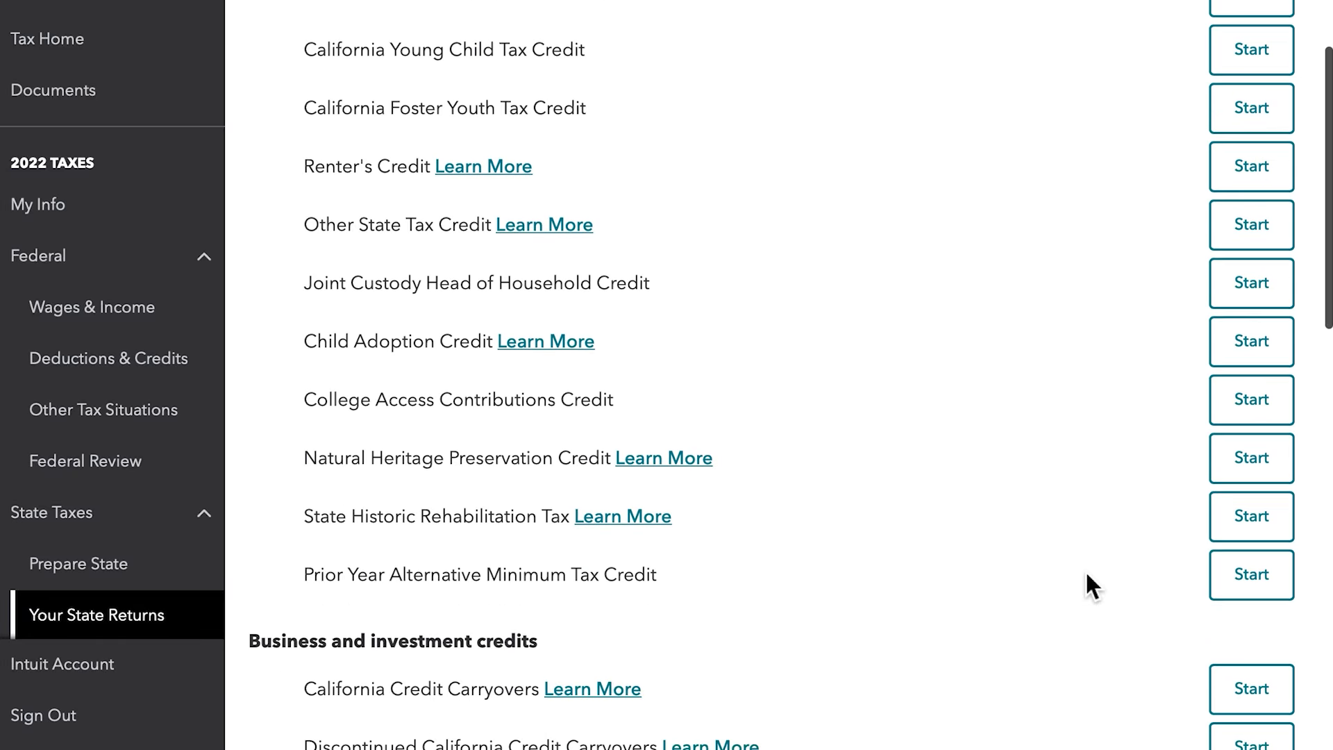
scroll(1087, 578, down, 7)
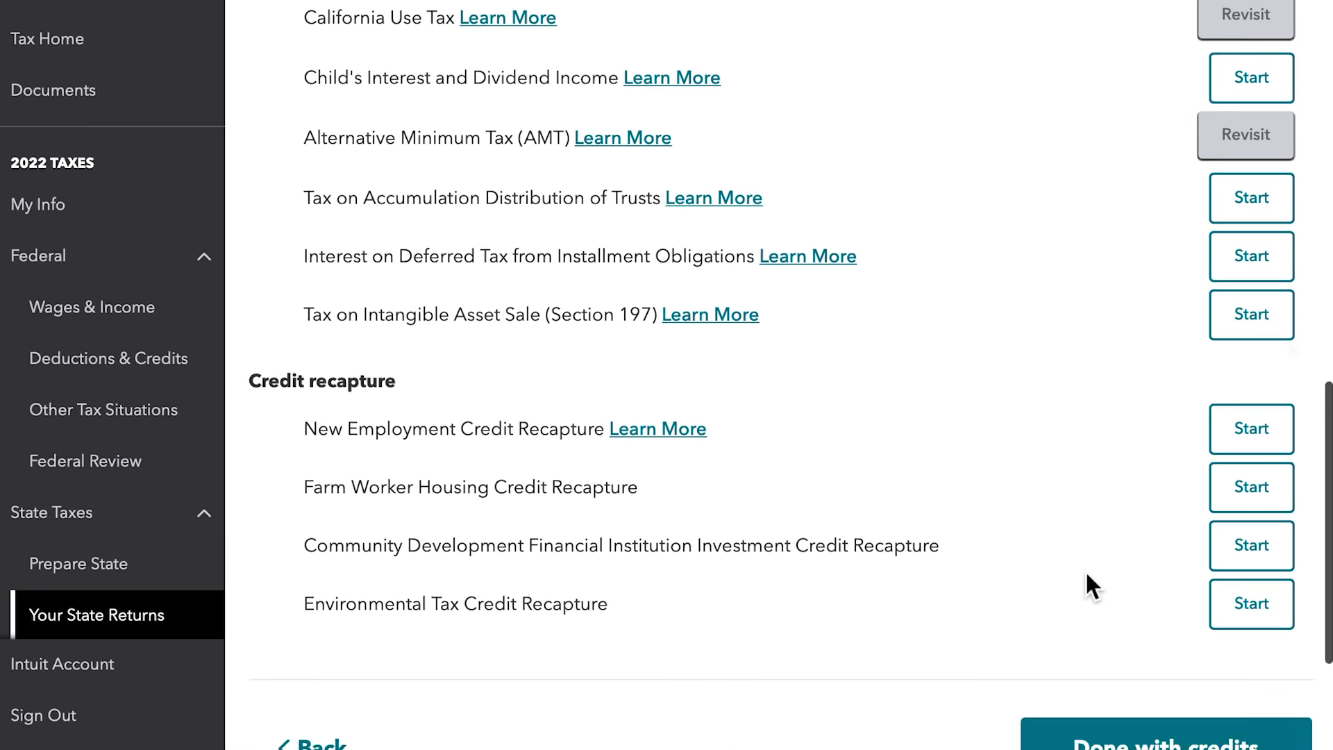
click(1147, 566)
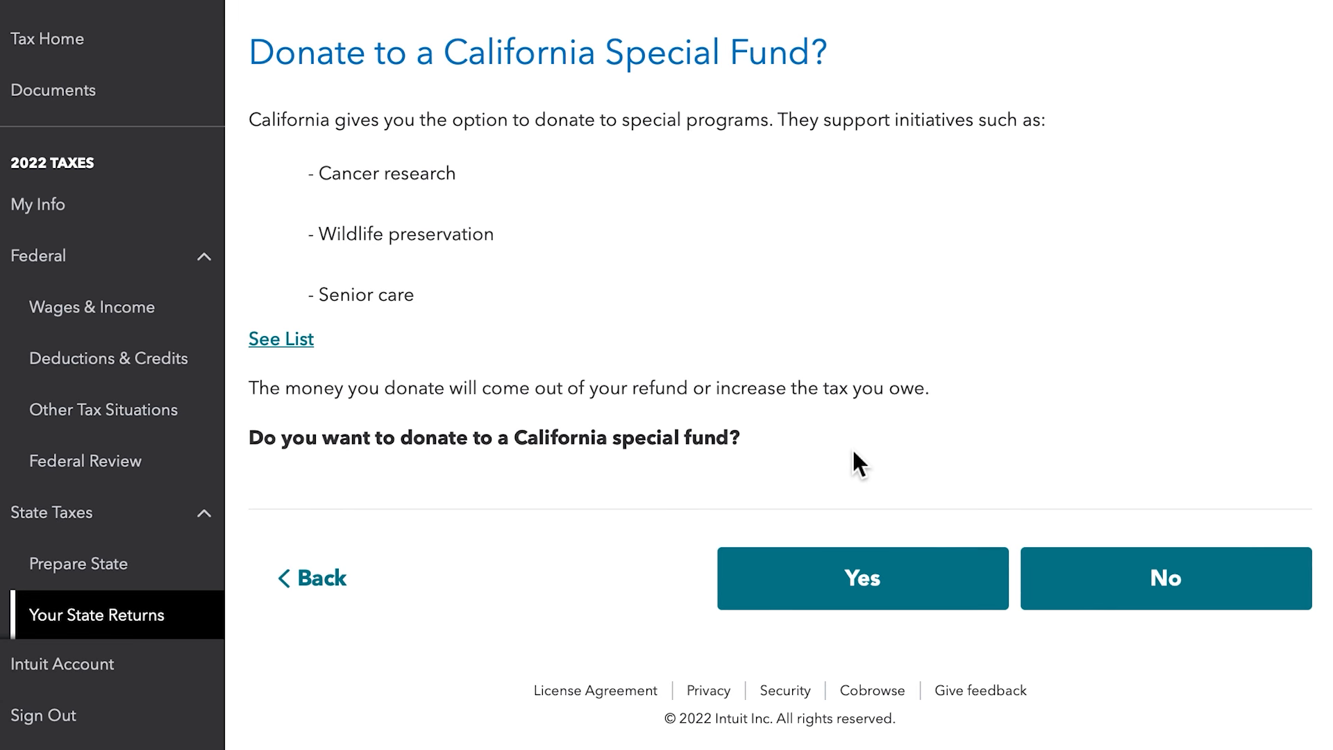
- Answer No to donating to a California special fund and to registering to vote
click(1149, 586)
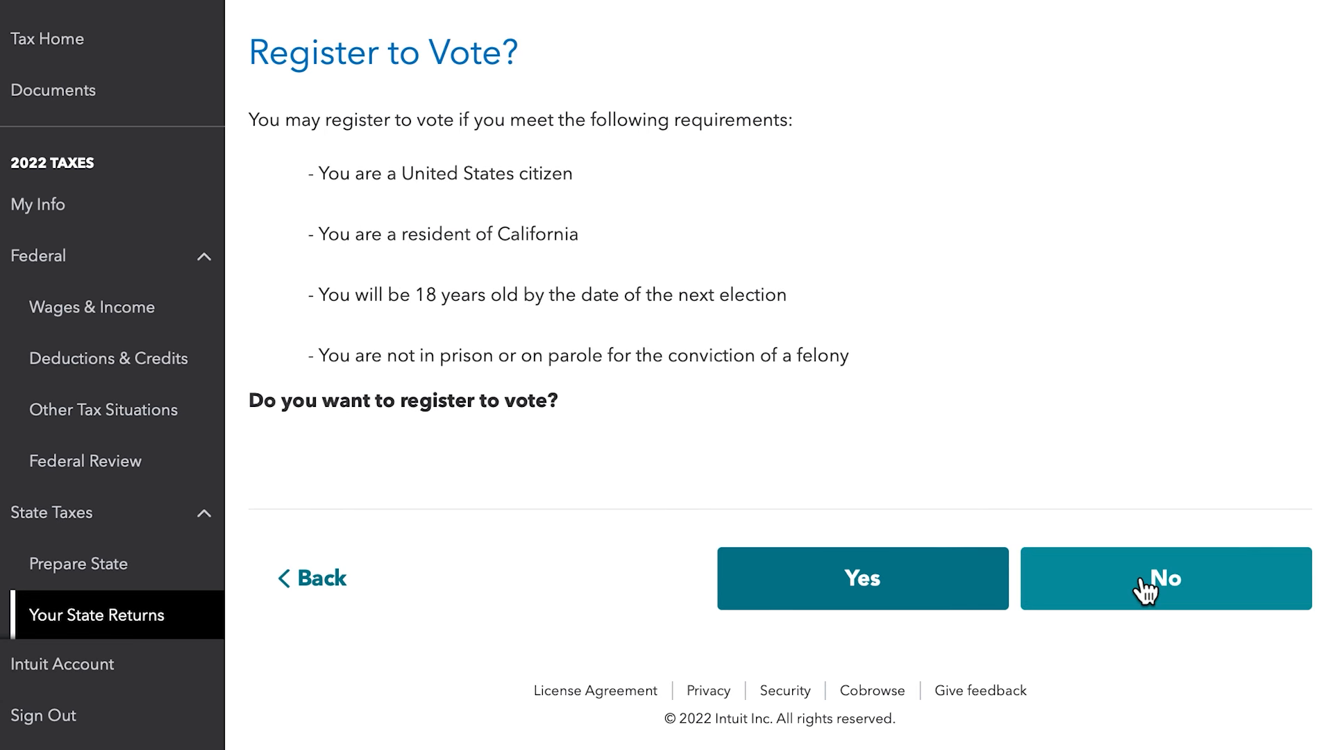
click(1189, 595)
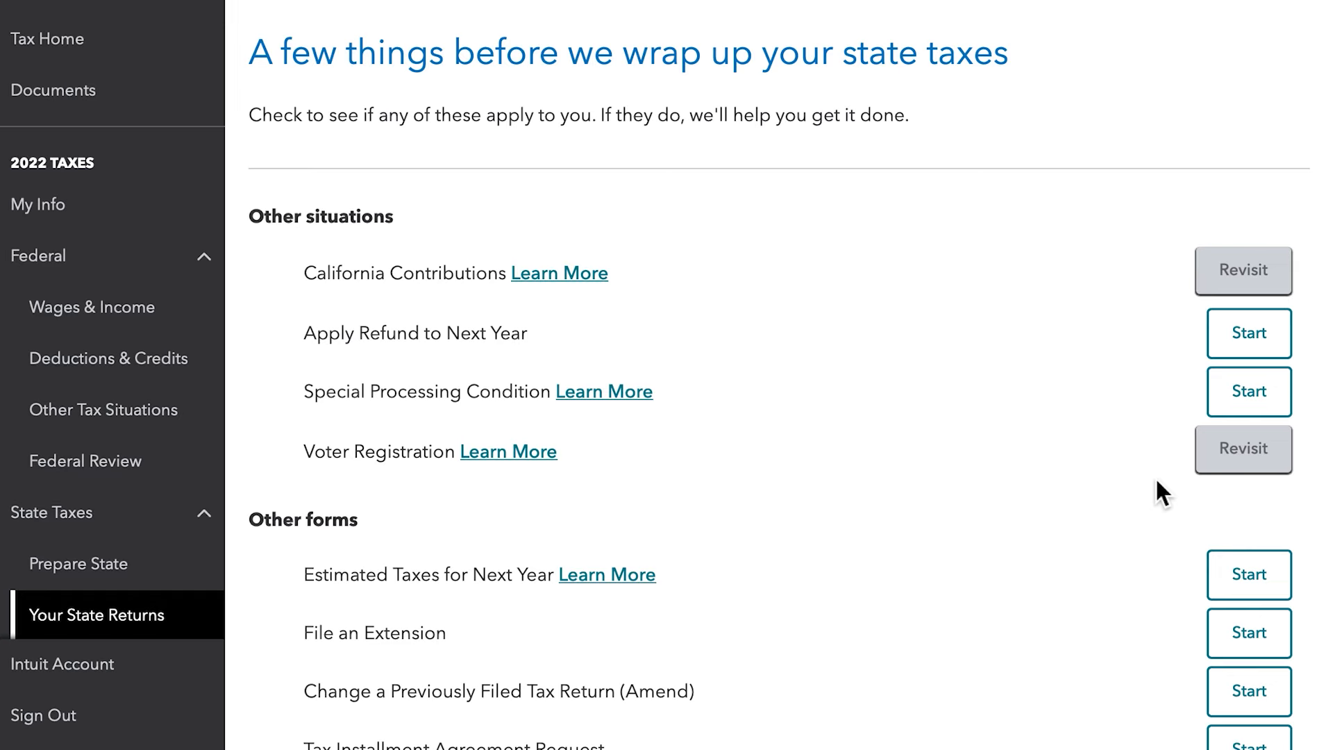
- Review the remaining state situations and forms, start none of them and finish the other tax situations section
scroll(1160, 489, down, 2)
scroll(1157, 482, down, 2)
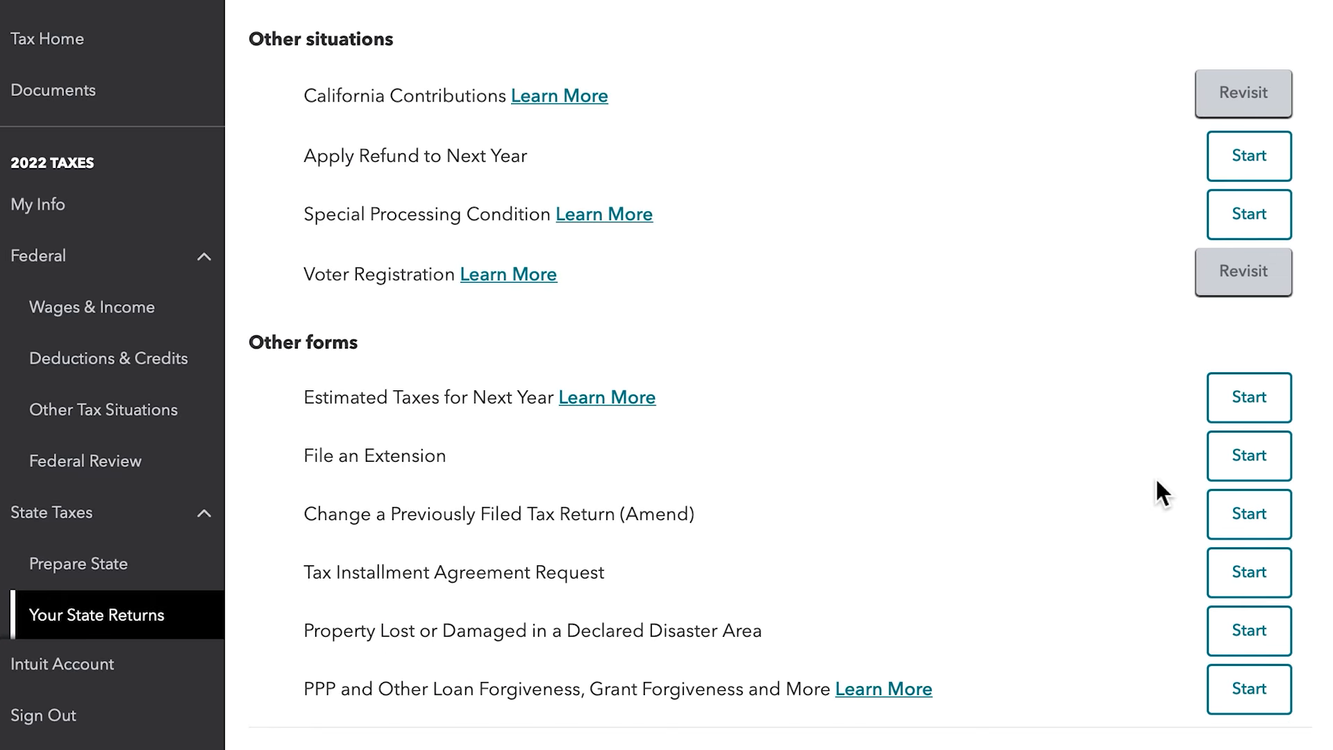
scroll(1156, 481, down, 3)
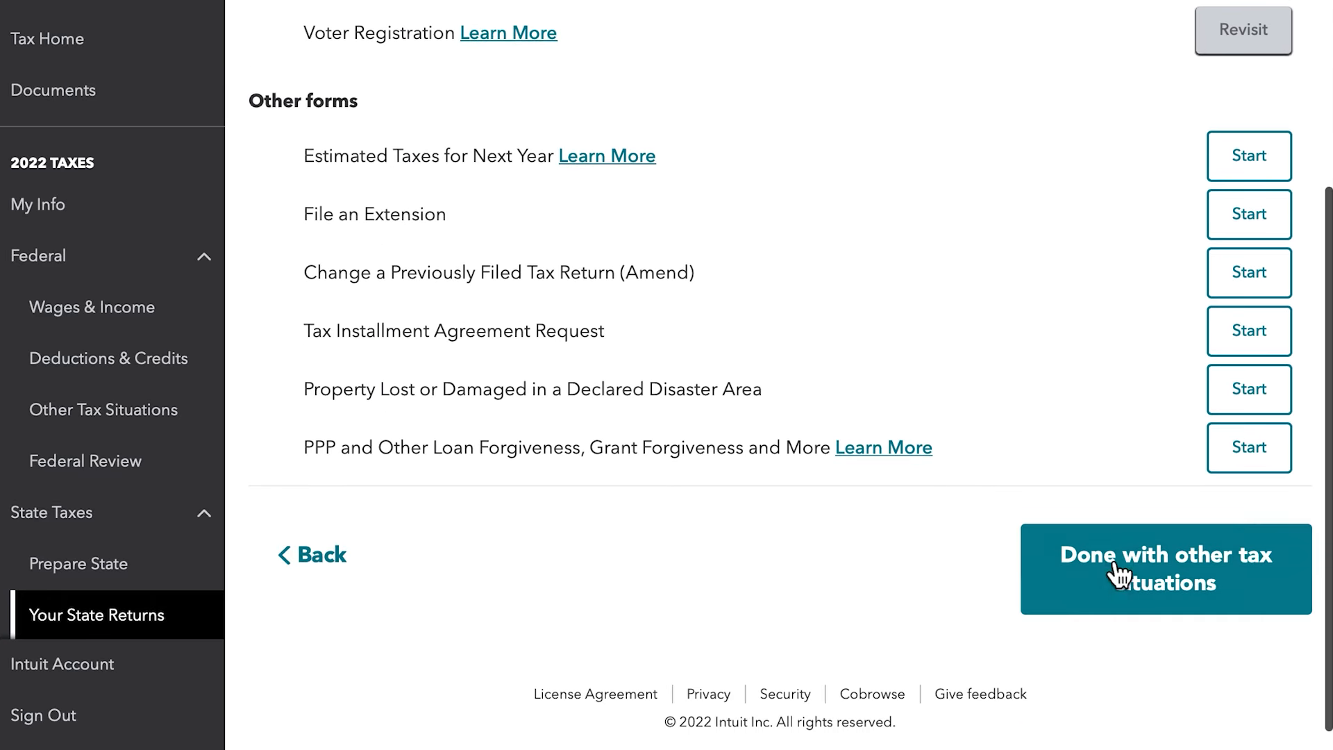
click(1144, 592)
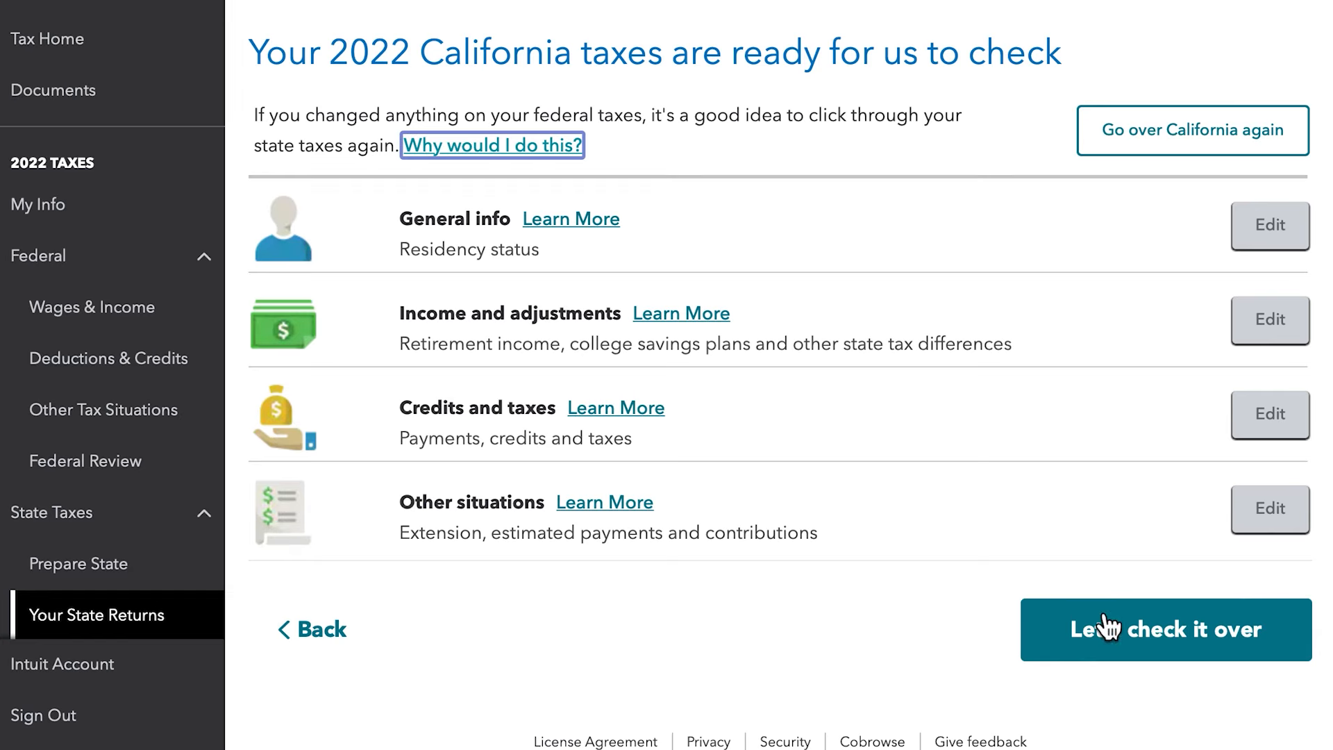
- Run the check on the California return, continue past its results and finish the state taxes without adding another state
click(1102, 642)
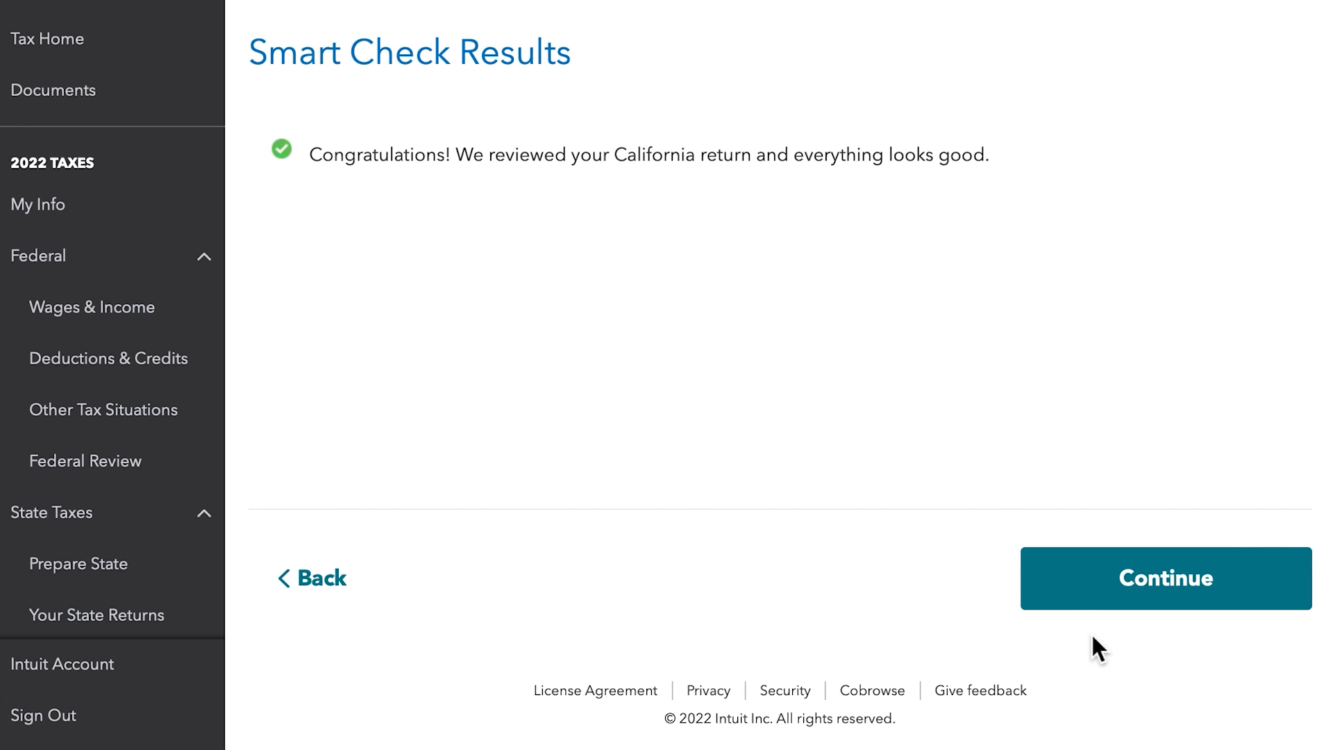
click(1092, 595)
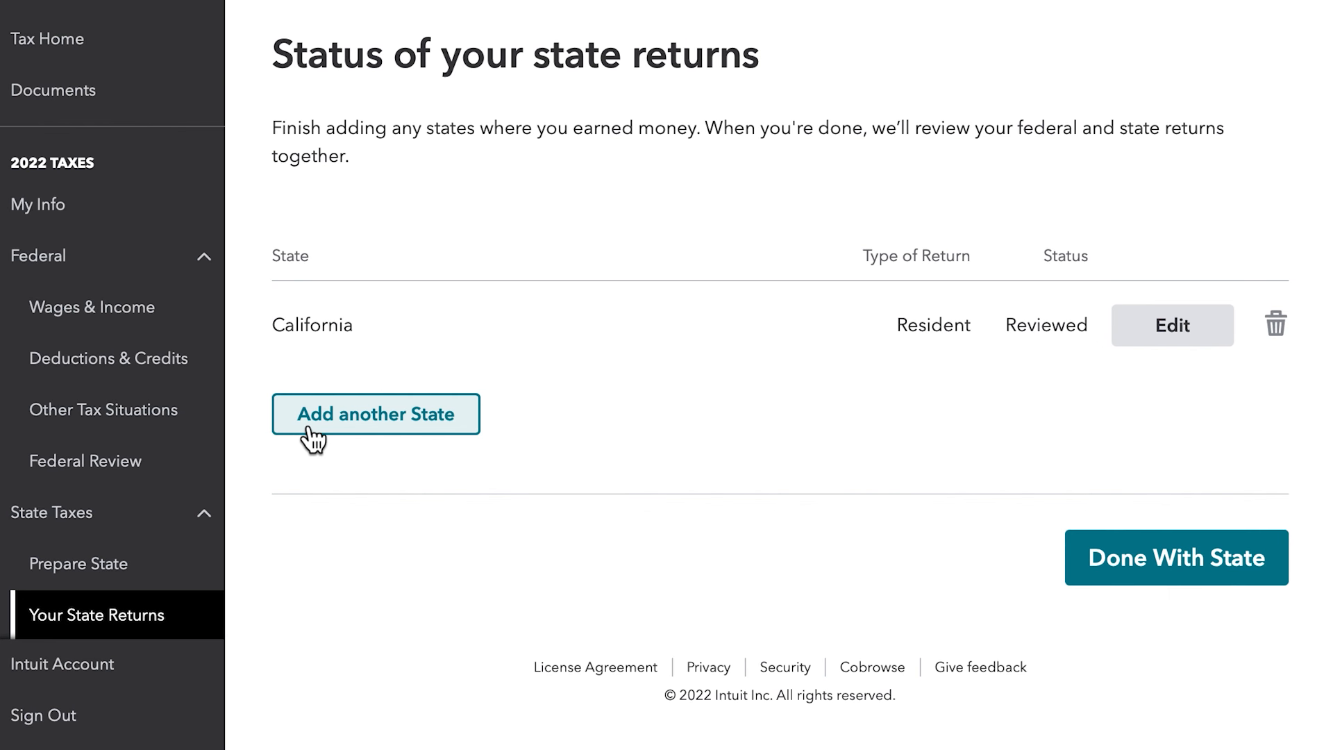
click(1097, 577)
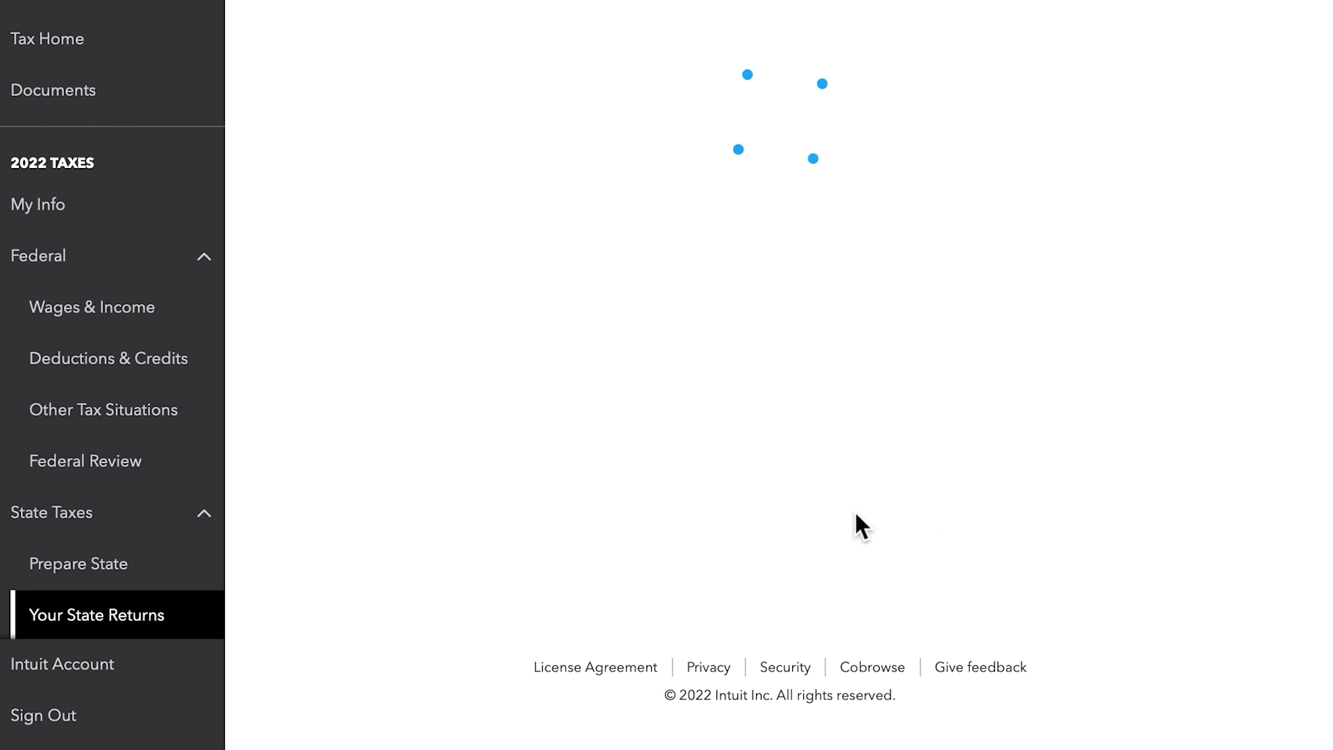